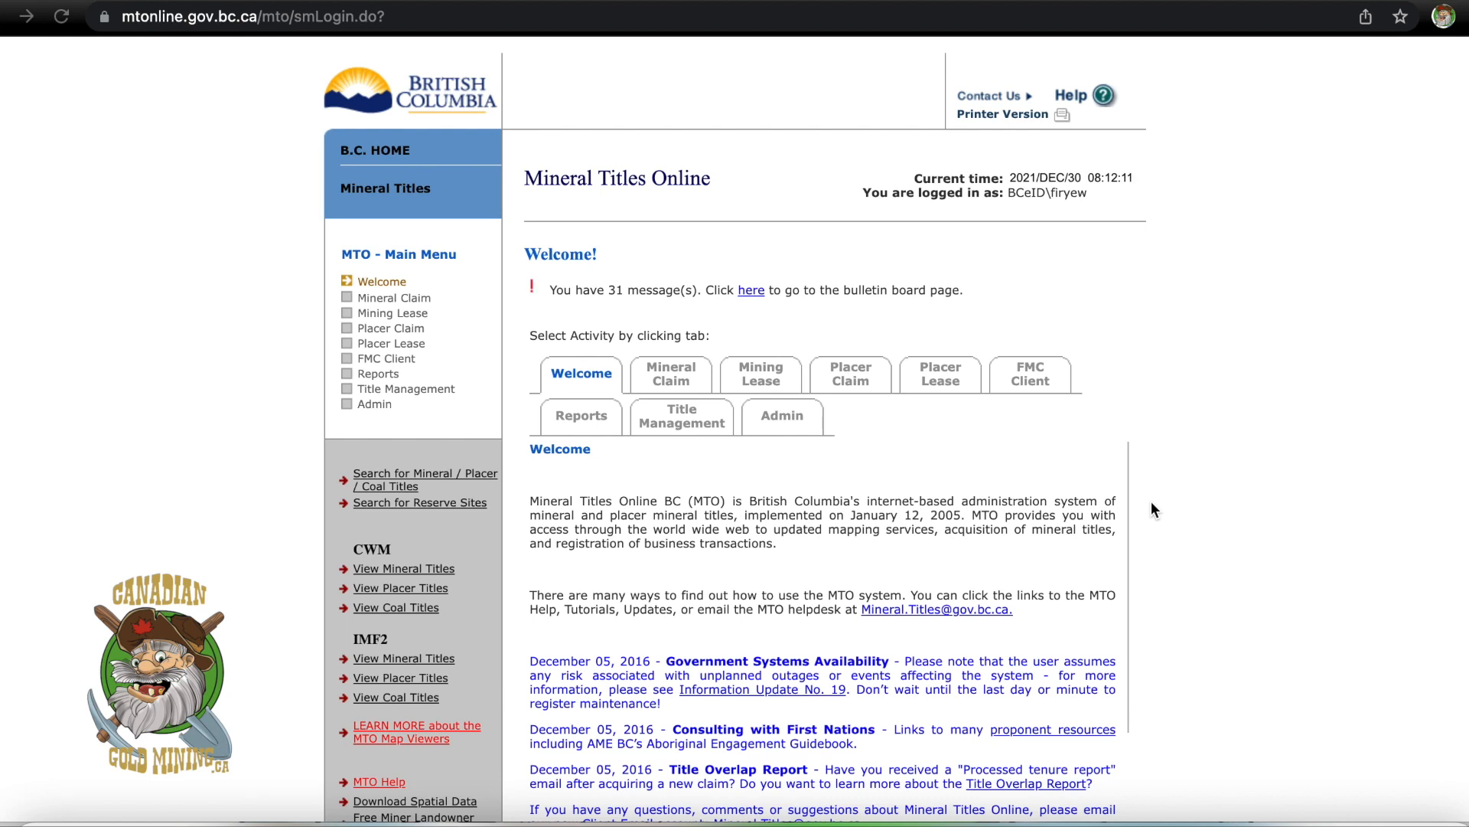
Open the list of Placer Claim activities in Mineral Titles Online.
left_click(852, 375)
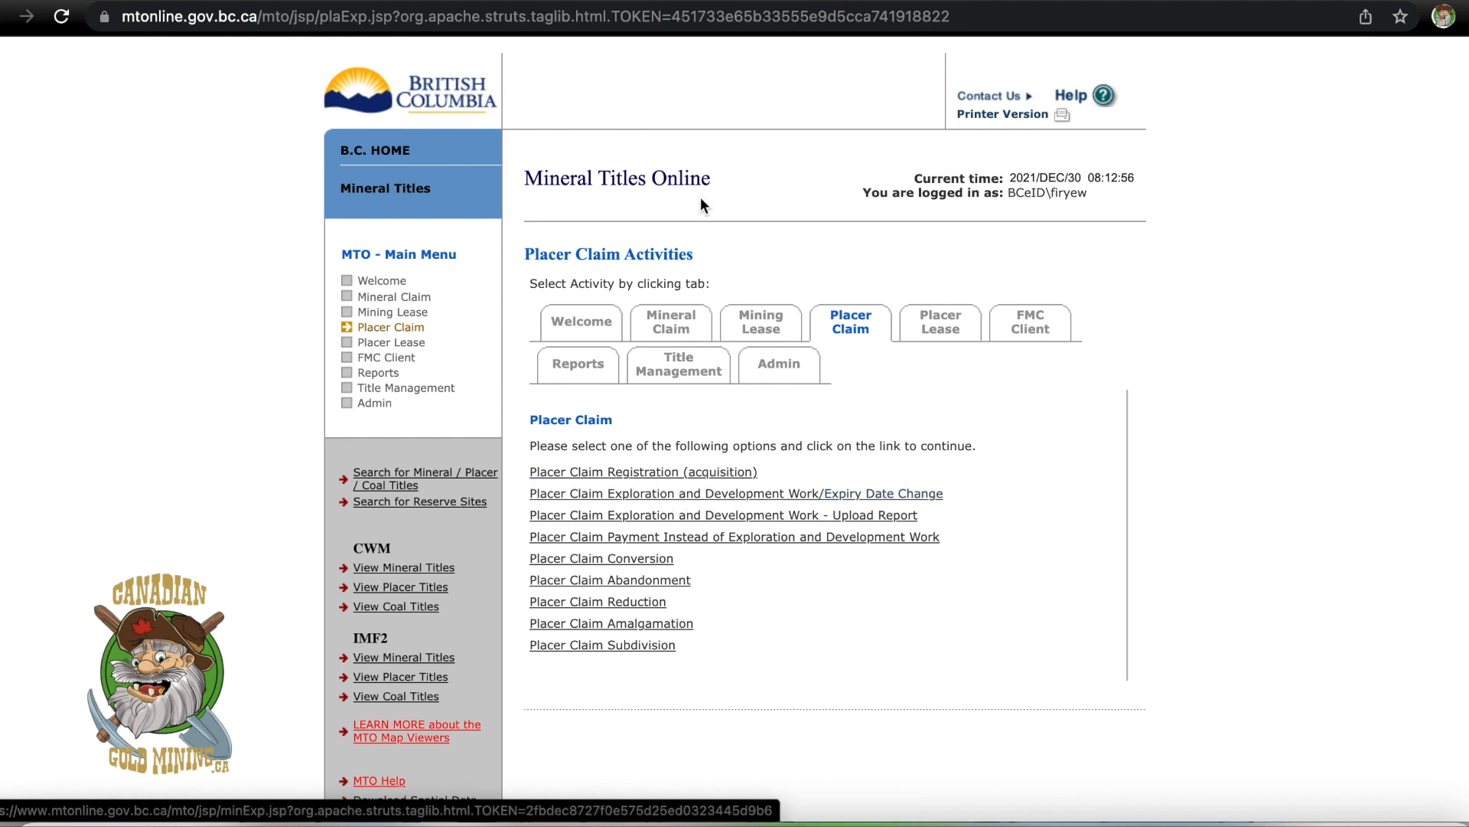
Switch to report_submission.pdf and review the Technical & Physical Report Submission deadlines, submission methods and report requirements.
left_click(668, 1)
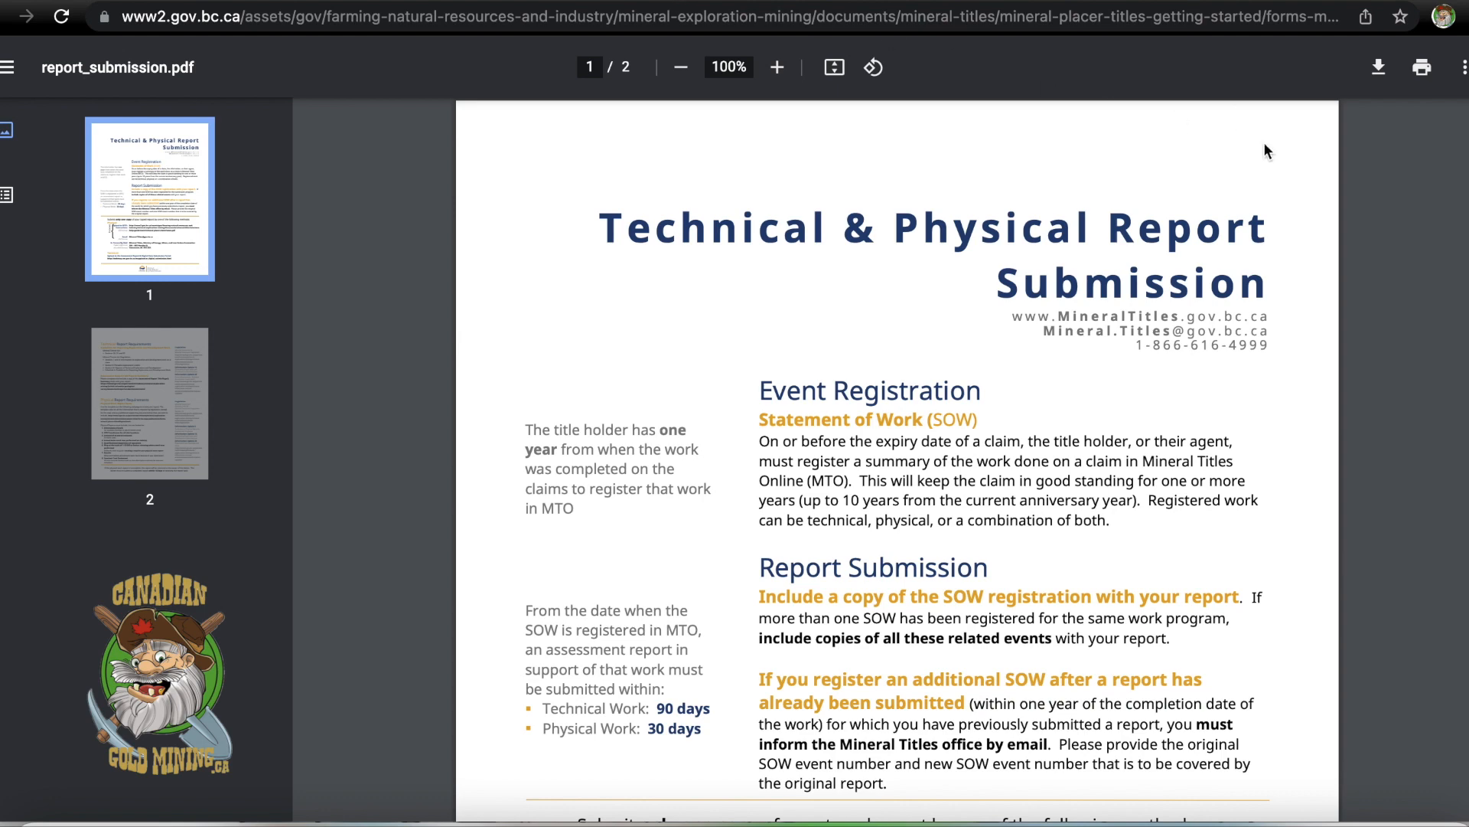
scroll(1309, 189, "down", 4)
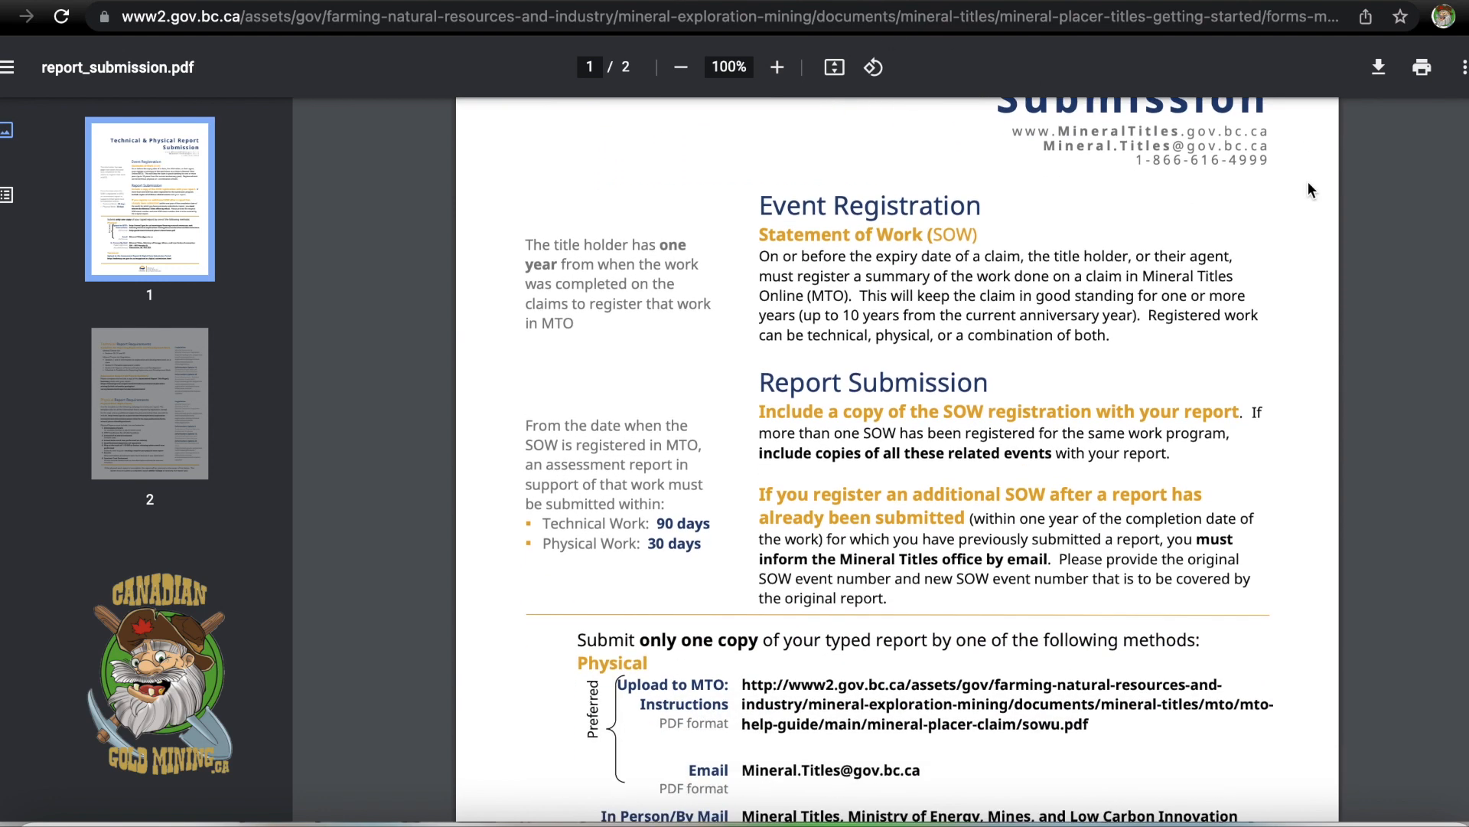
scroll(1309, 190, "down", 10)
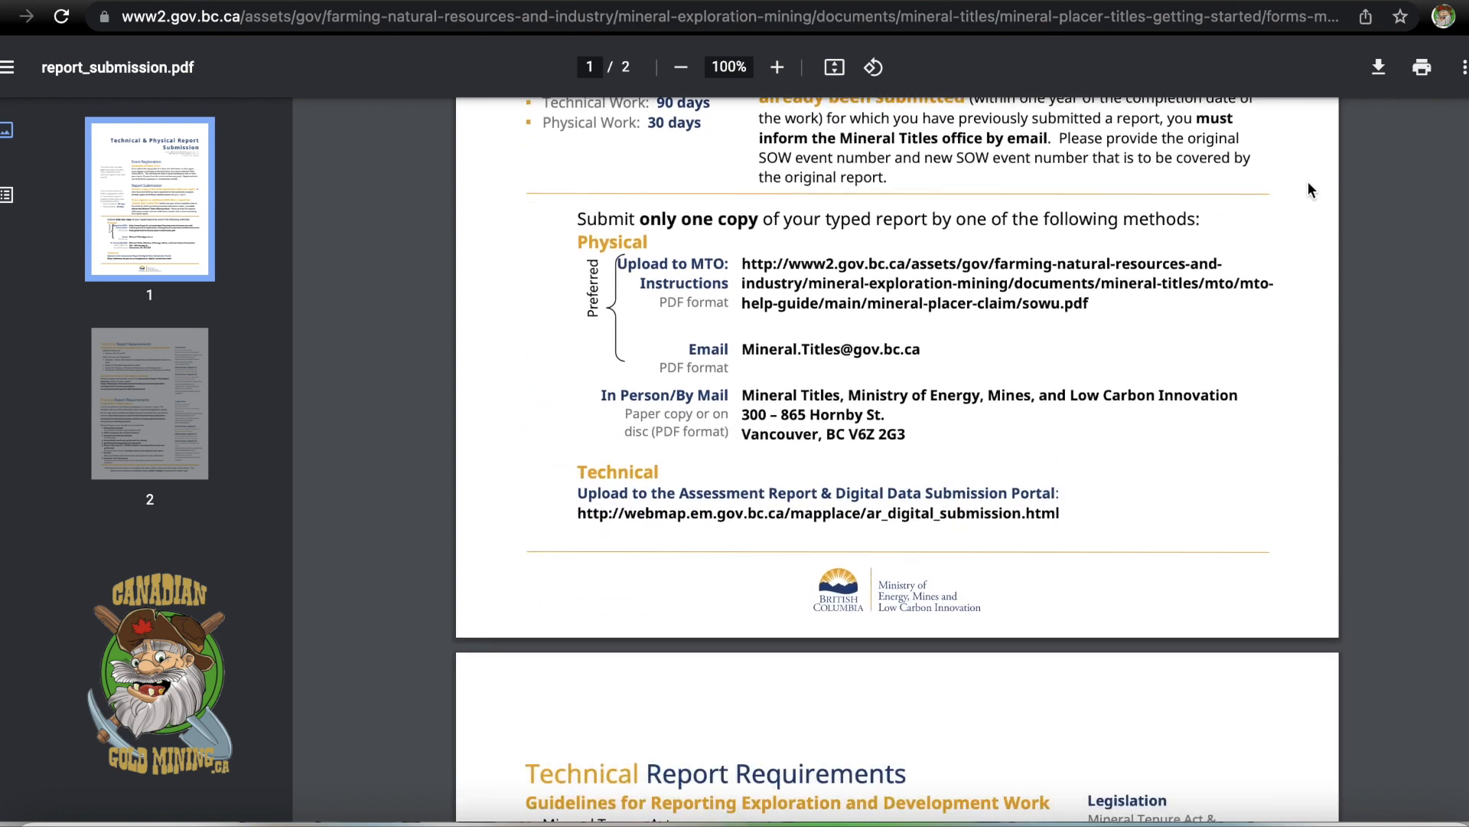
scroll(1309, 189, "down", 3)
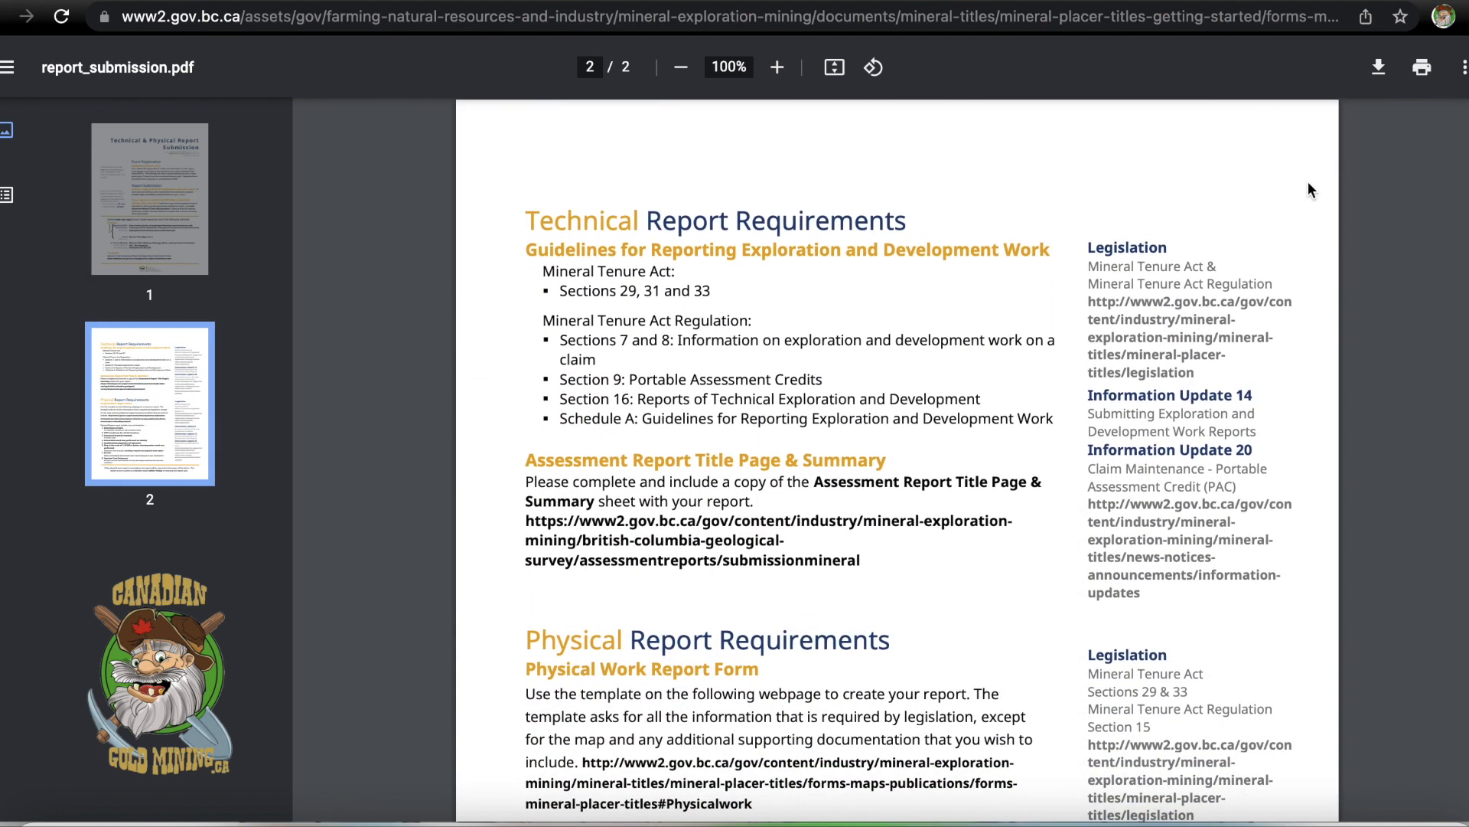
scroll(1309, 184, "up", 7)
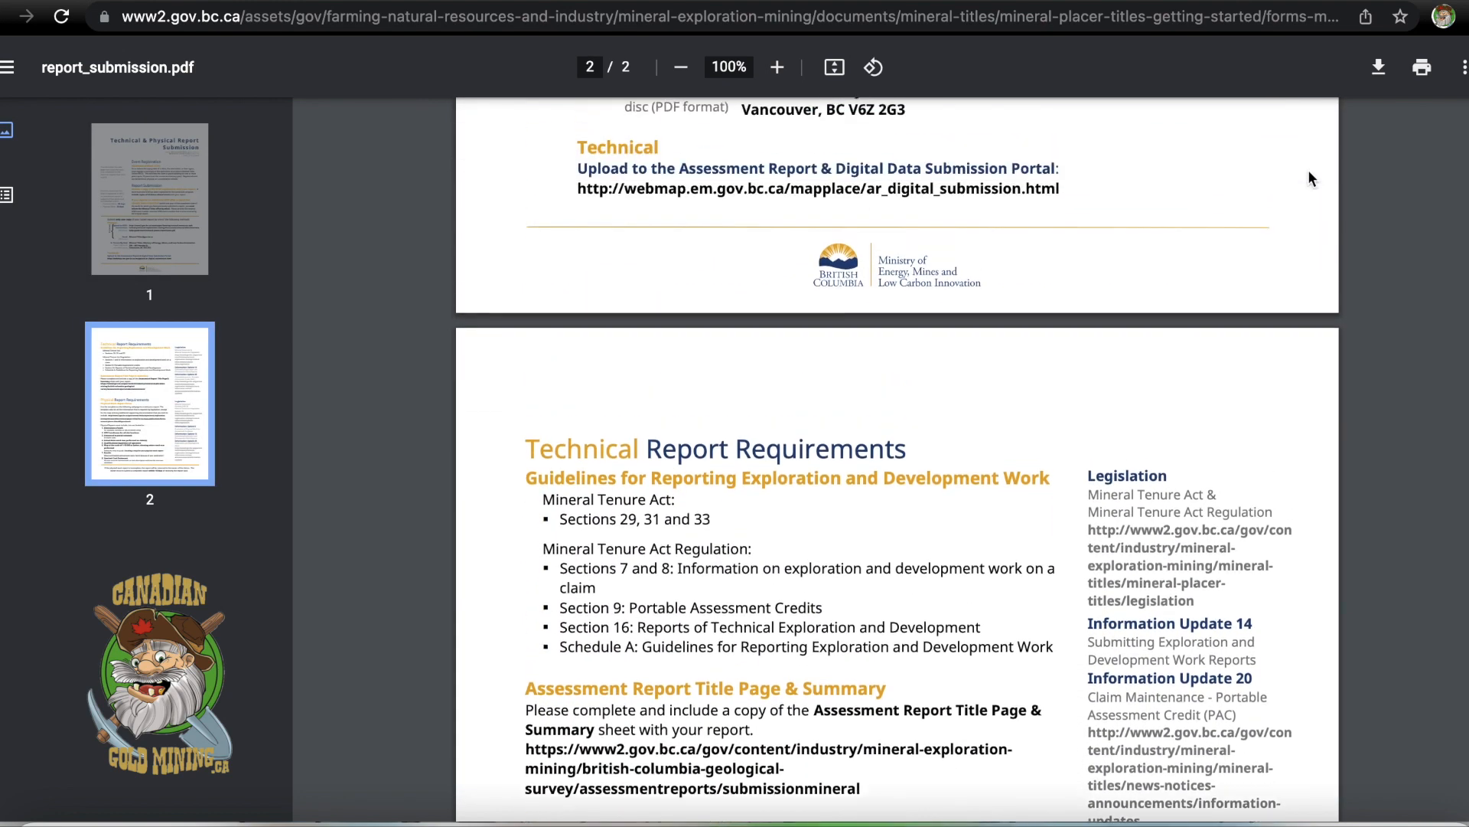
scroll(1309, 178, "up", 6)
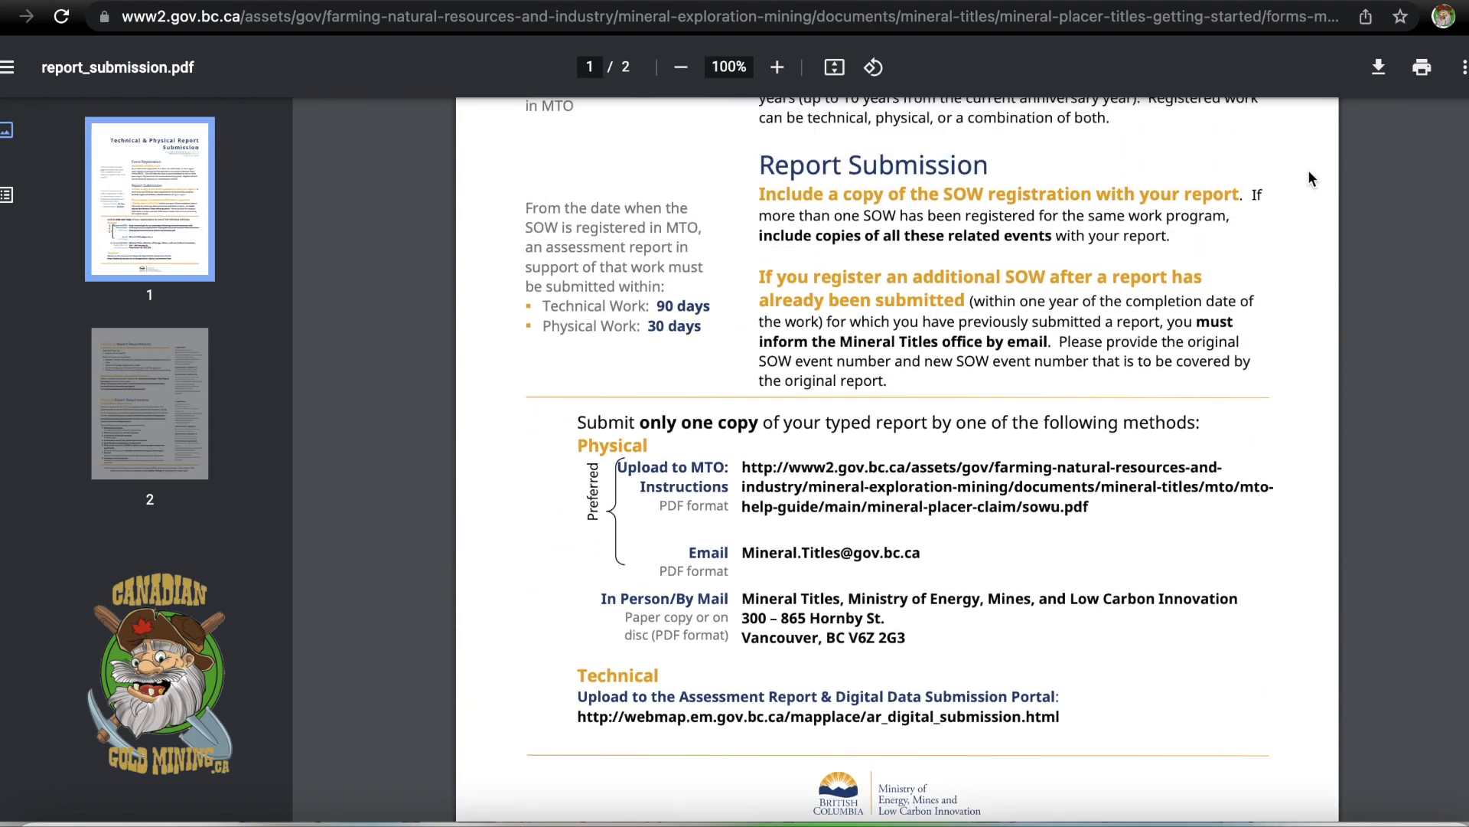
scroll(1309, 179, "up", 2)
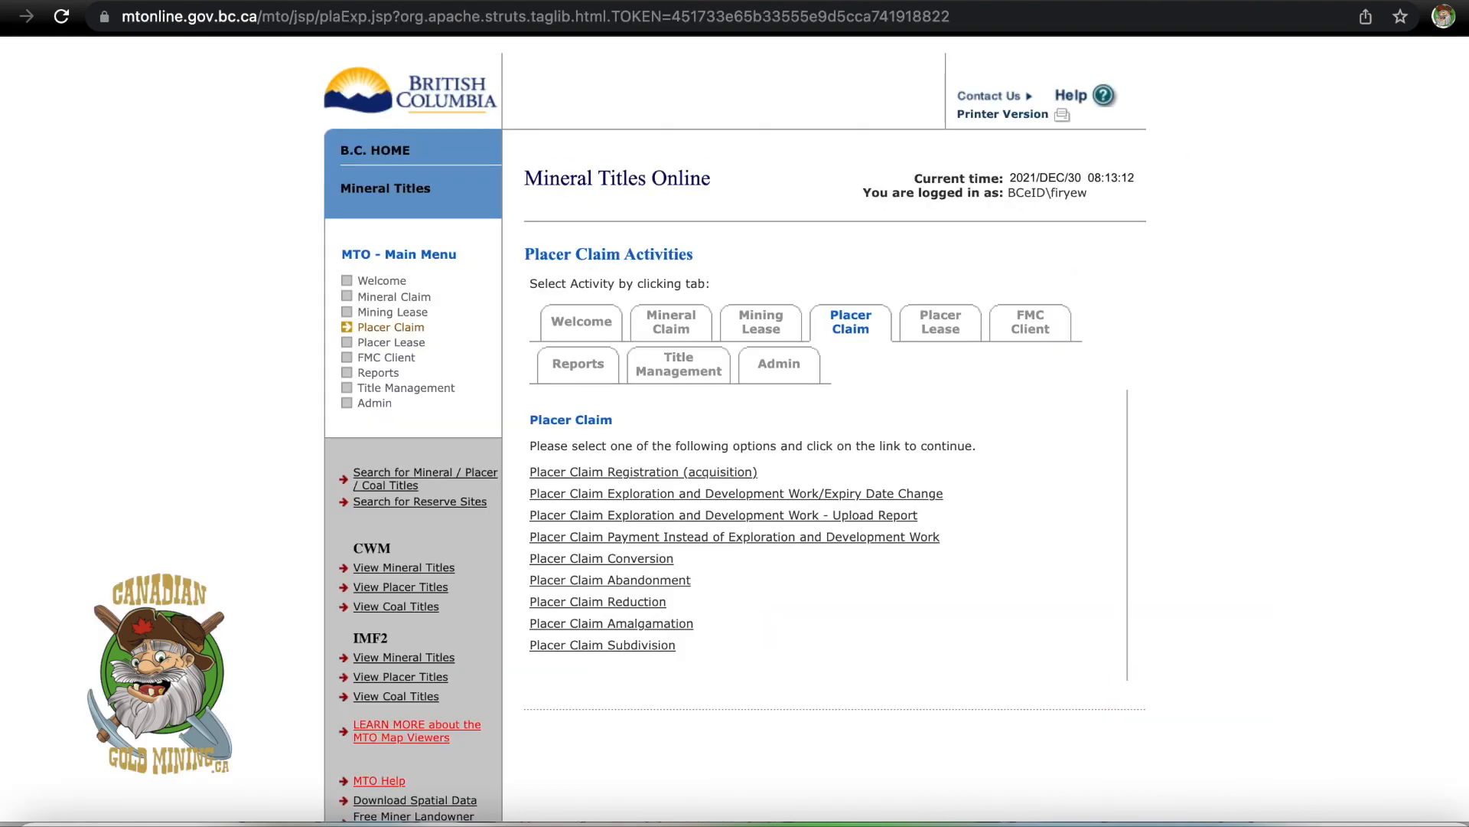
Open Information Update No. 8 and read from the physical exploration and development definition through to the transportation cost example on page 4.
left_click(880, 2)
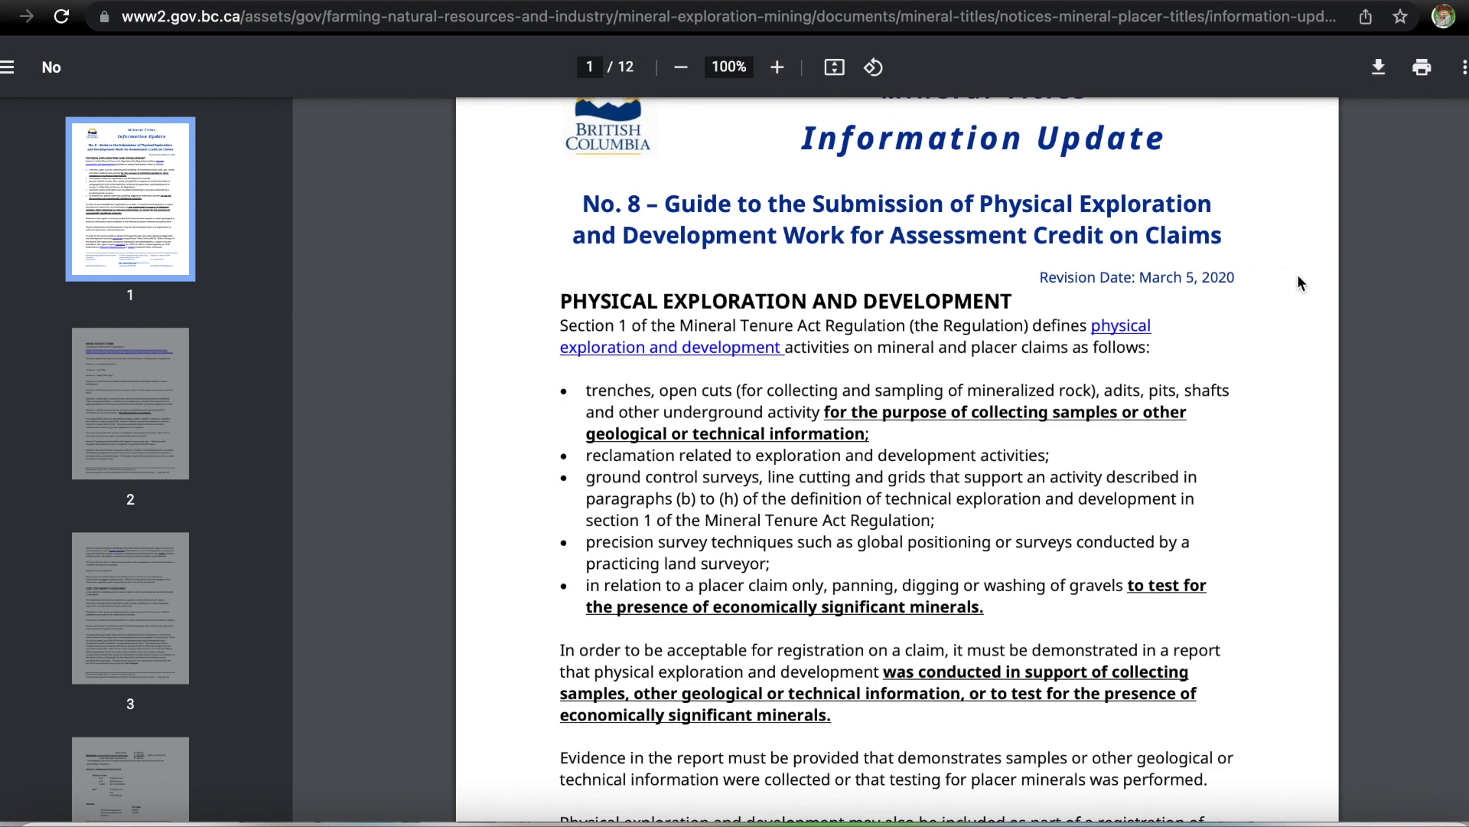
scroll(1298, 283, "down", 3)
scroll(1298, 277, "down", 2)
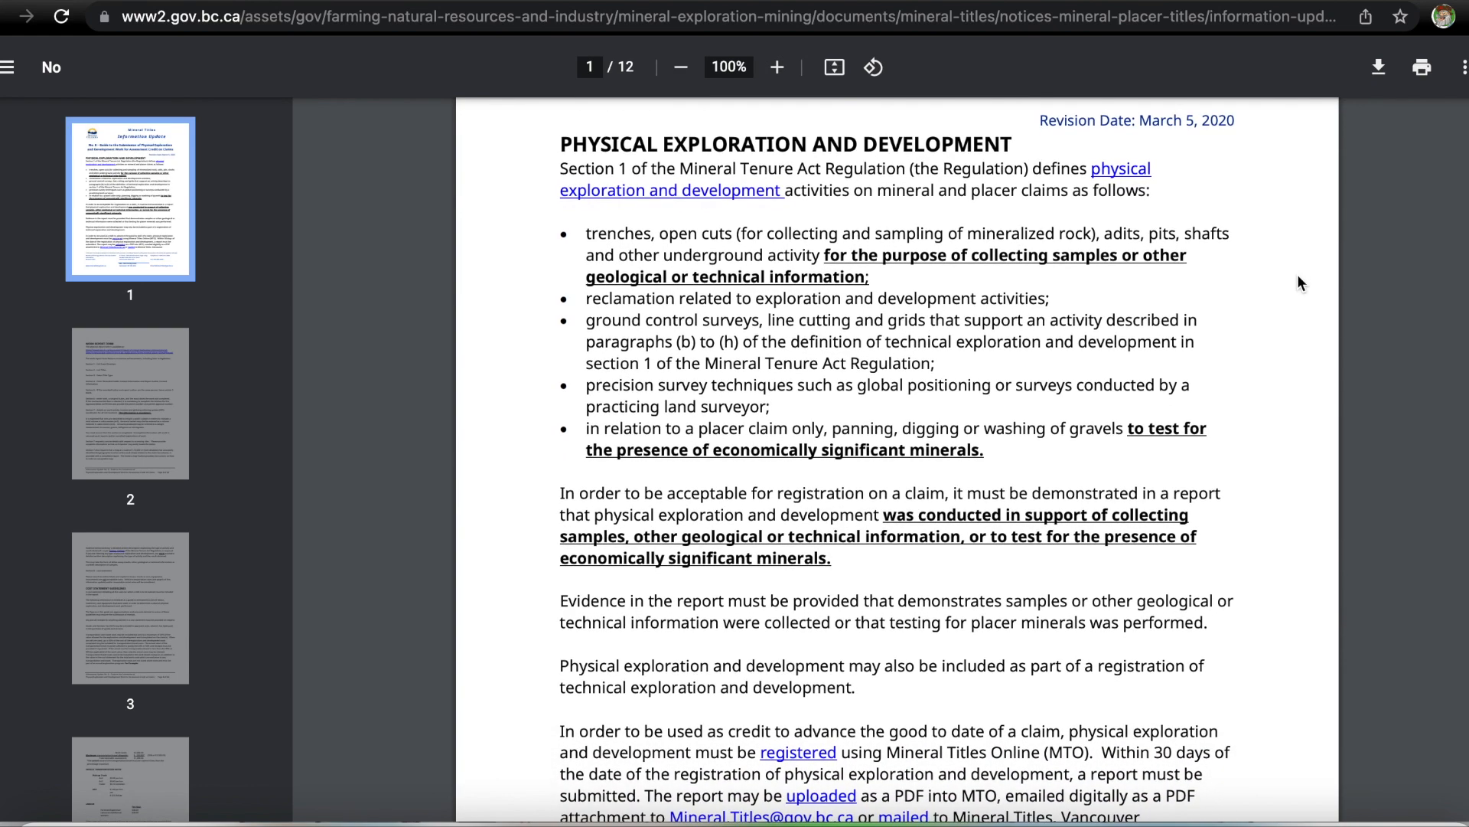
scroll(1298, 283, "down", 5)
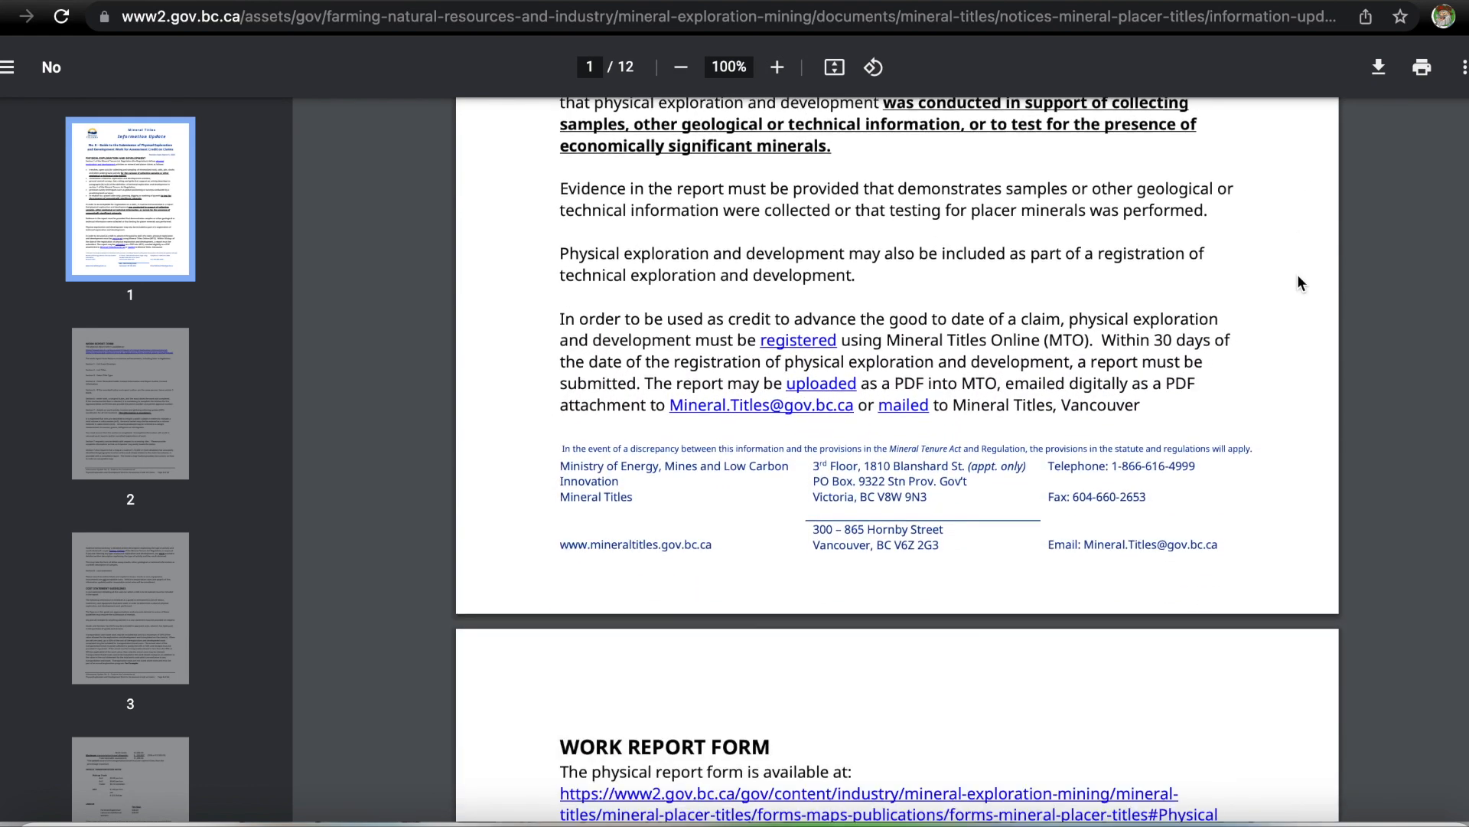
scroll(1298, 283, "down", 6)
scroll(1298, 277, "down", 8)
scroll(1298, 277, "down", 4)
scroll(1298, 277, "down", 5)
scroll(1298, 277, "down", 10)
scroll(1298, 283, "down", 2)
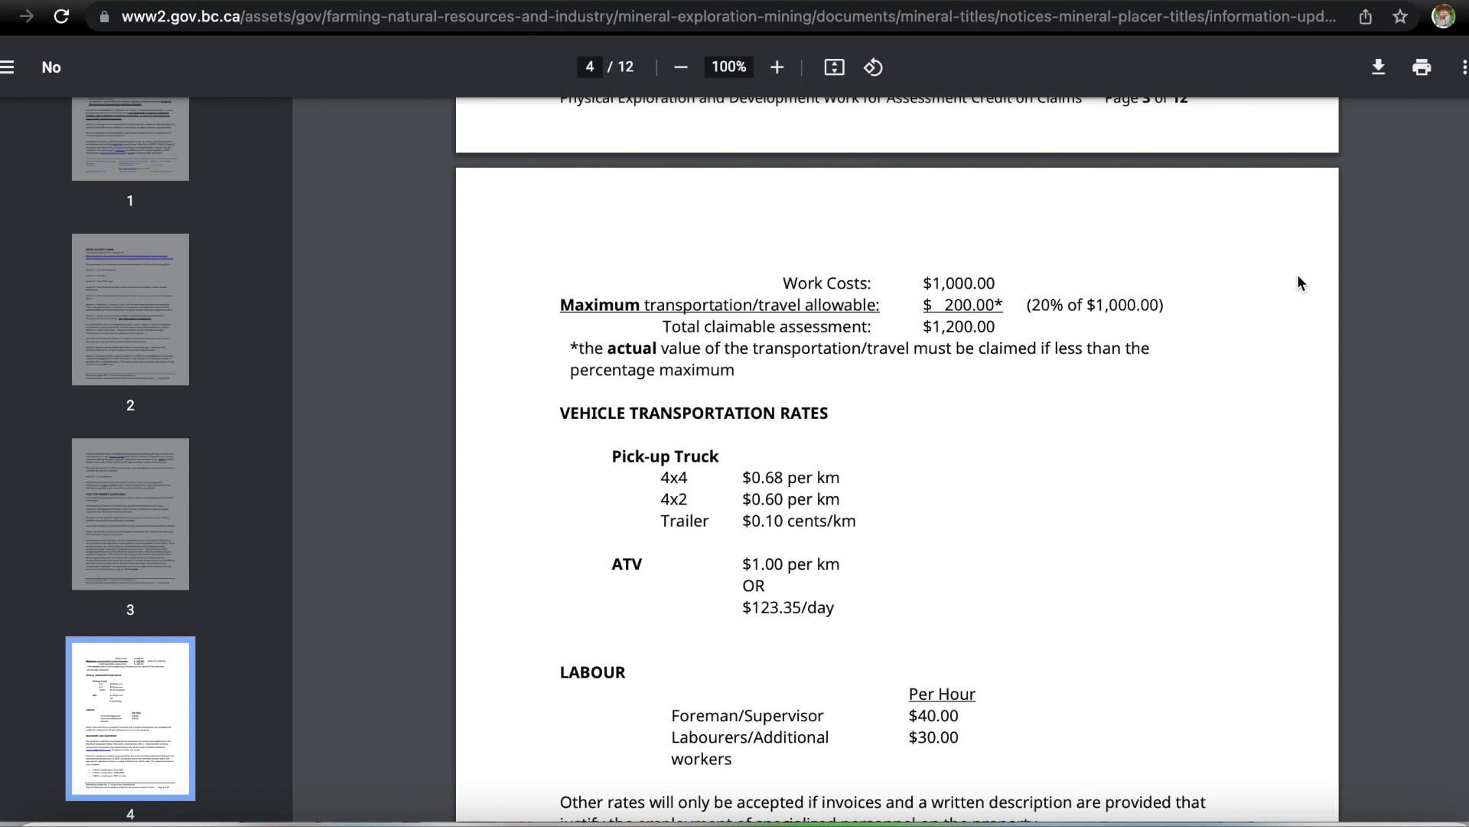
Examine the vehicle, labour and machinery rates in Information Update No. 8, including the excavator and front end loader tables.
scroll(1299, 277, "down", 3)
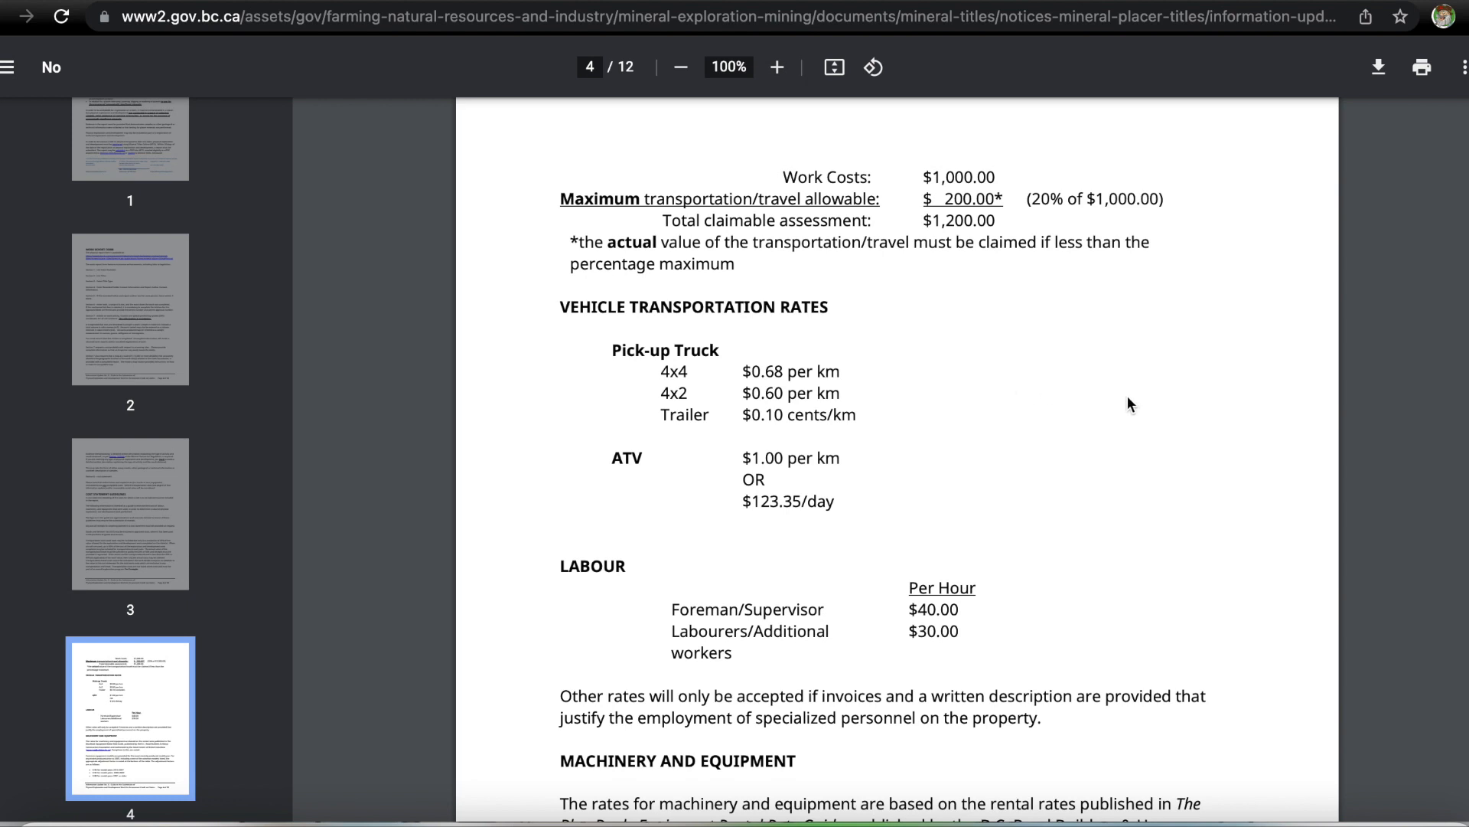
scroll(1127, 396, "down", 3)
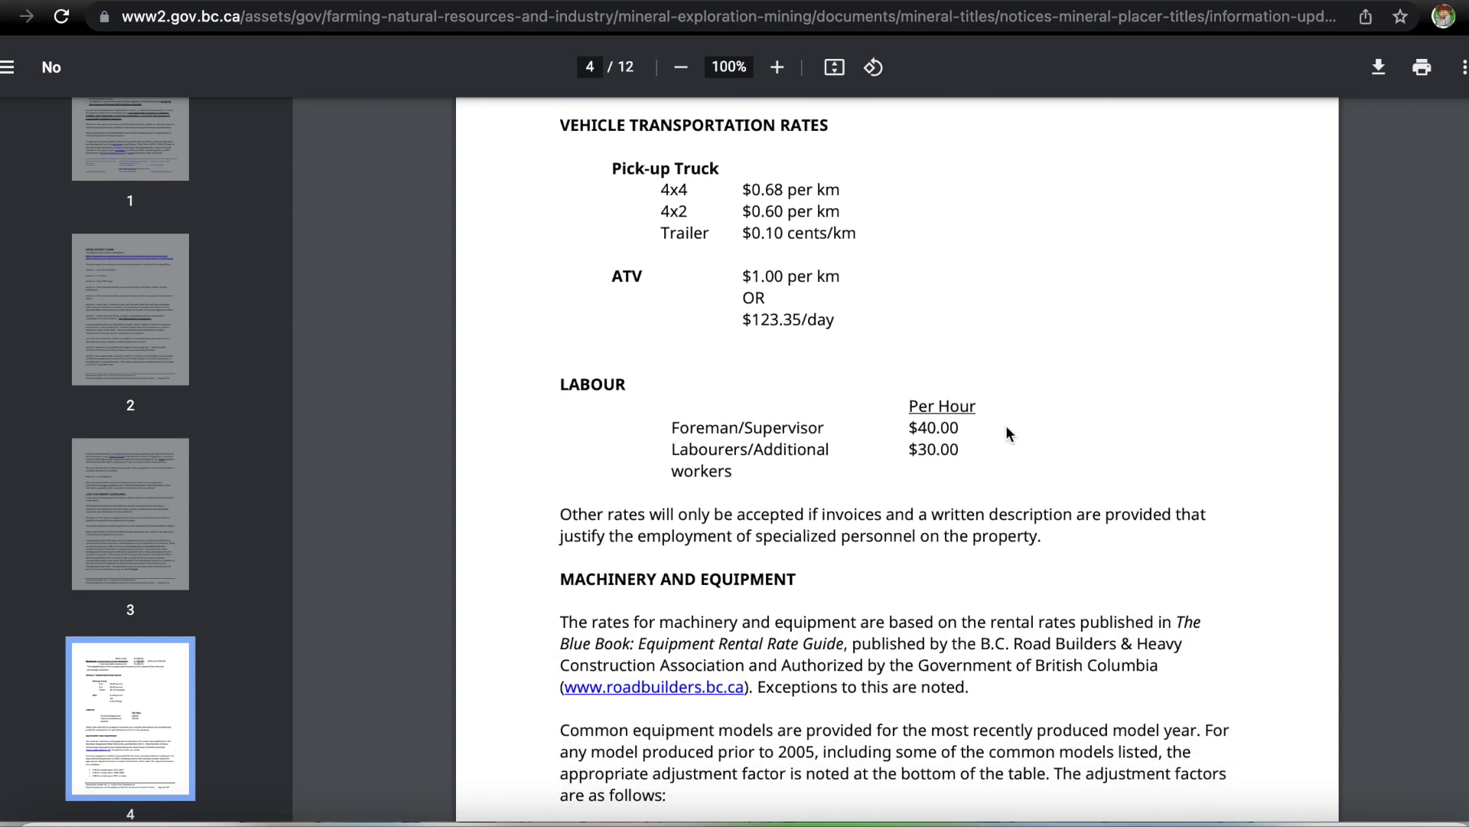
scroll(1099, 370, "down", 3)
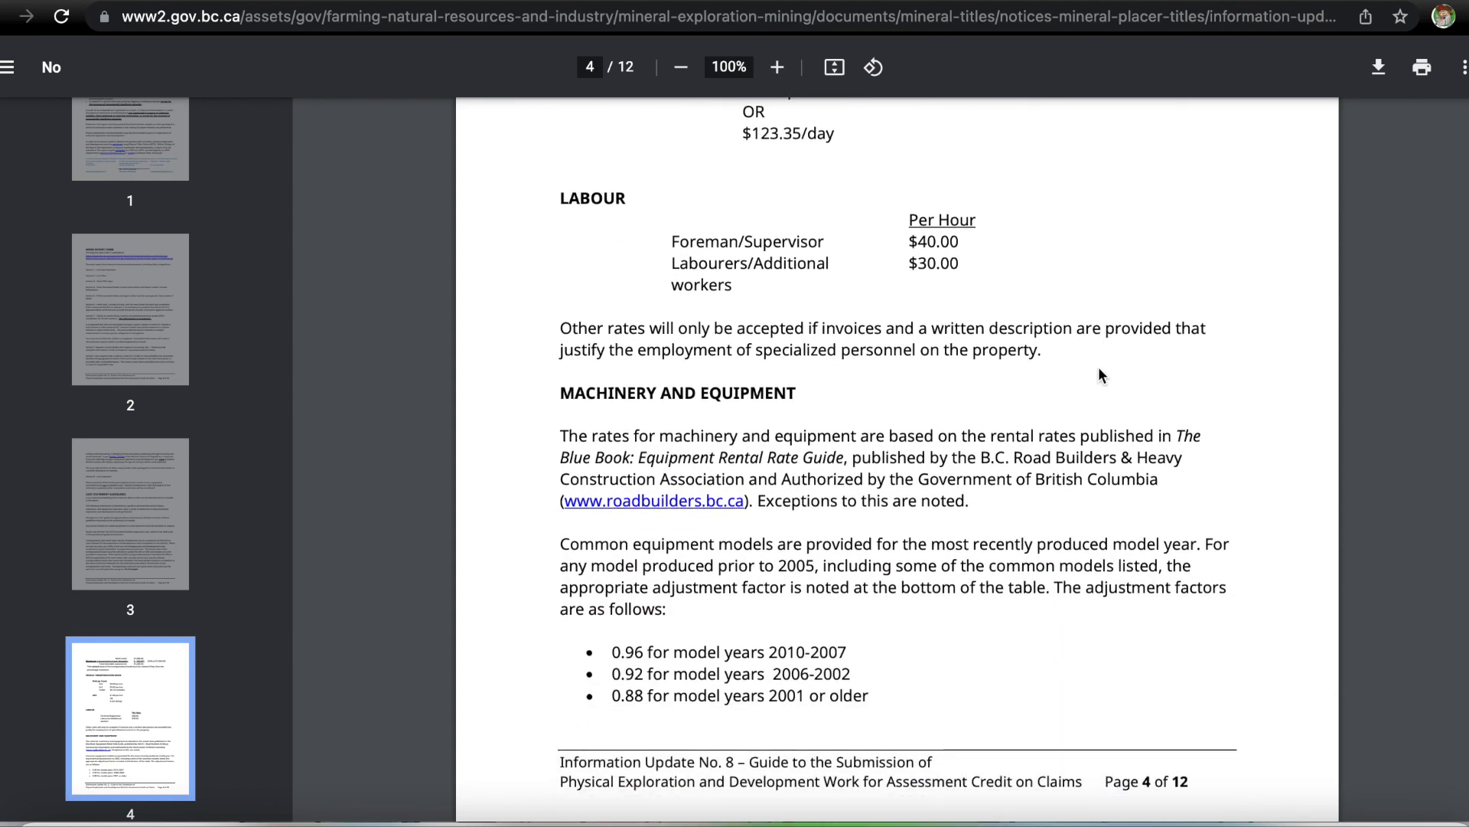
scroll(1099, 370, "down", 2)
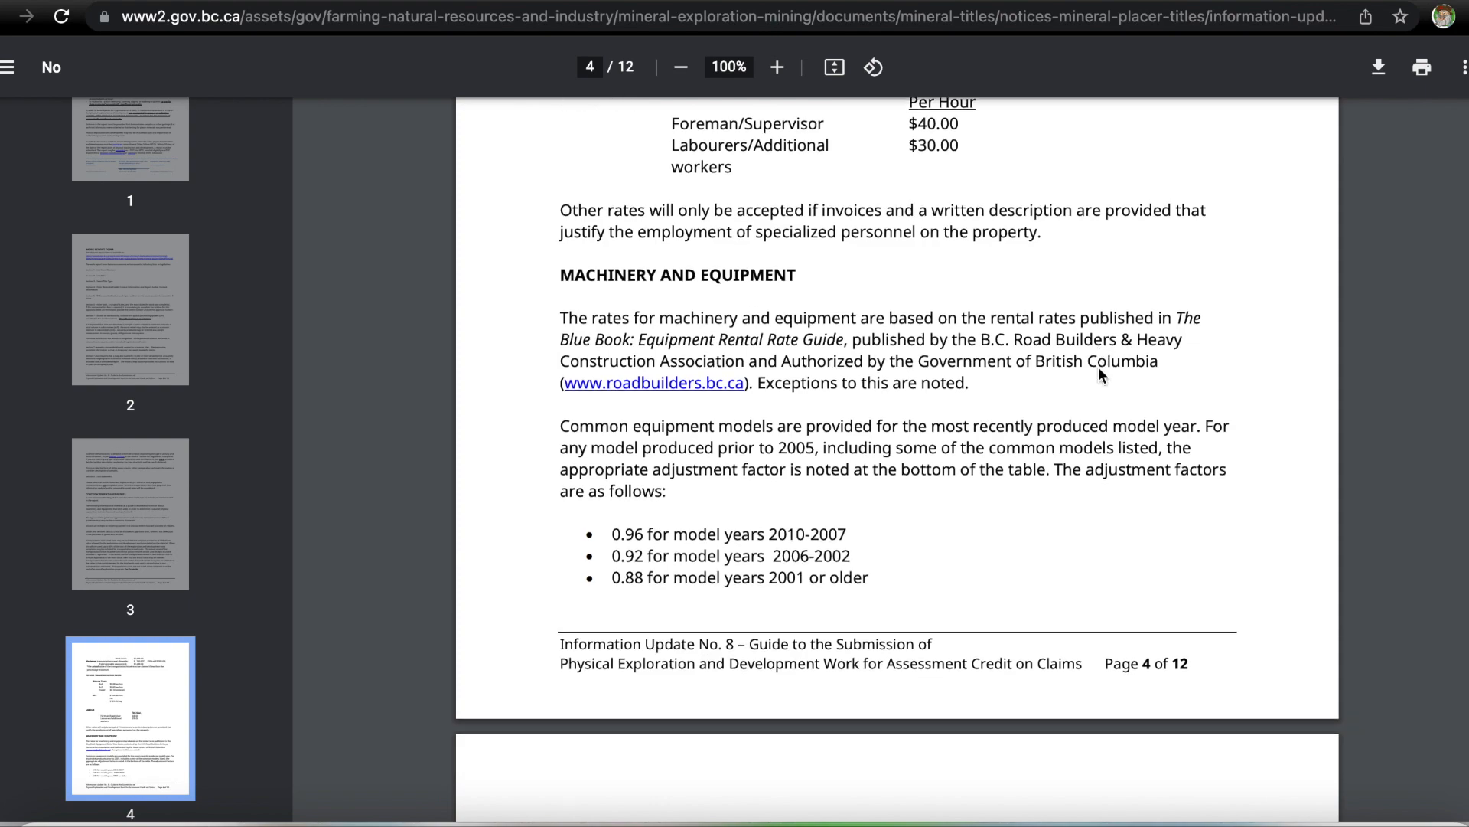
scroll(1099, 371, "down", 9)
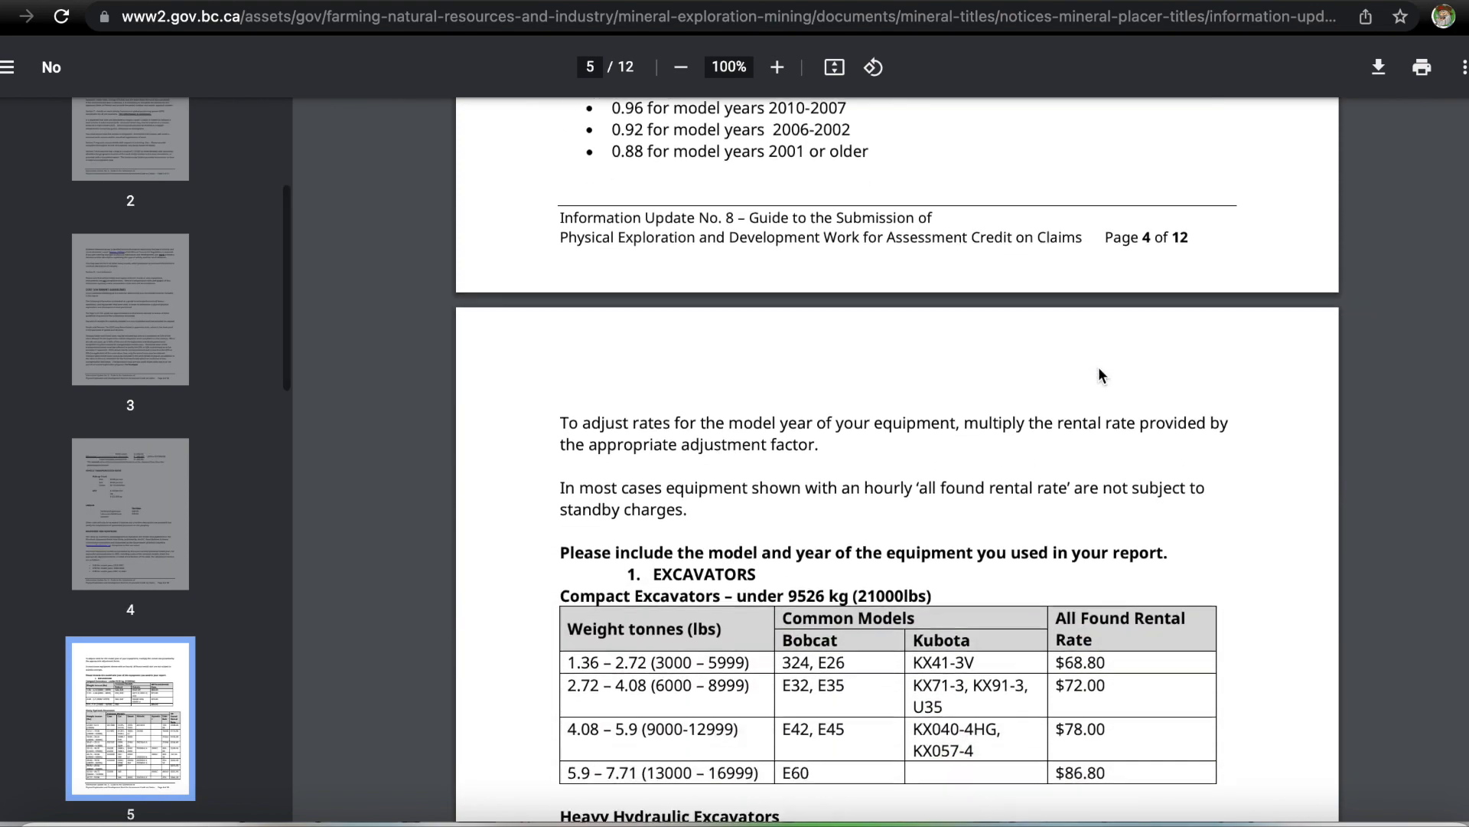
scroll(1099, 371, "down", 11)
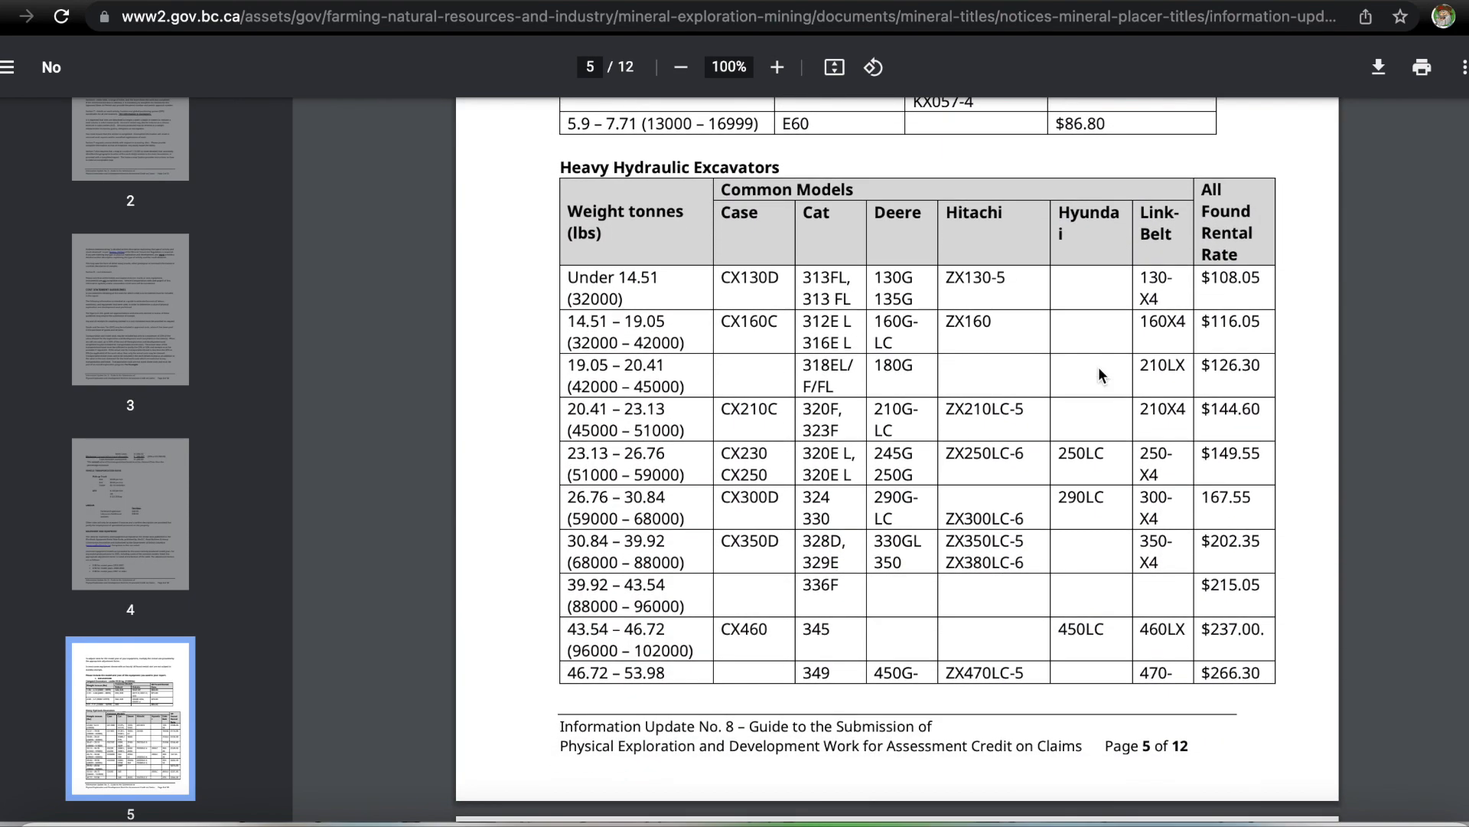
scroll(1099, 371, "down", 4)
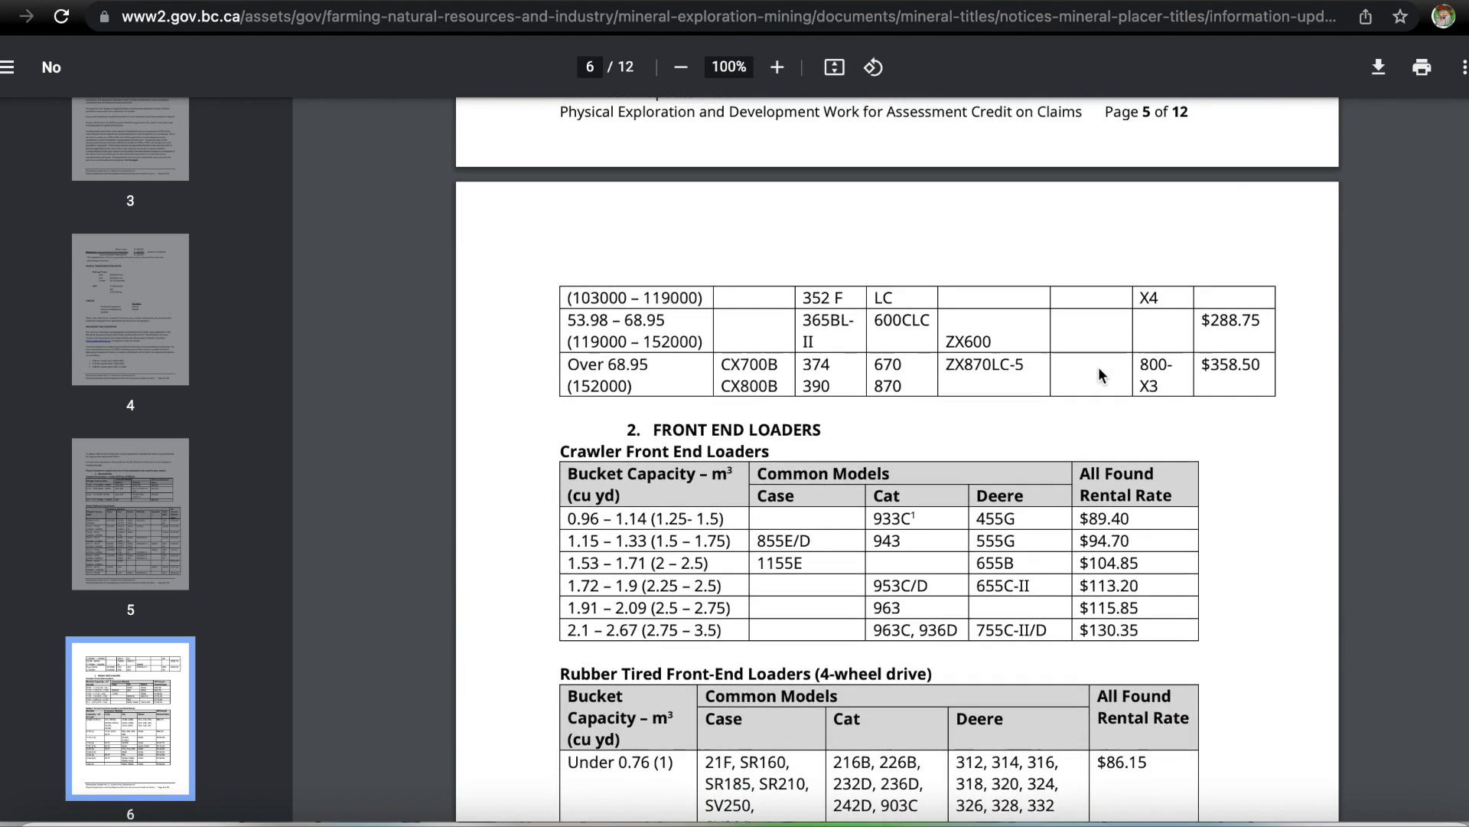
Go back through the rate tables to the Cost Statement Guidelines on page 3 of the information update.
scroll(1103, 318, "up", 8)
scroll(1103, 322, "up", 10)
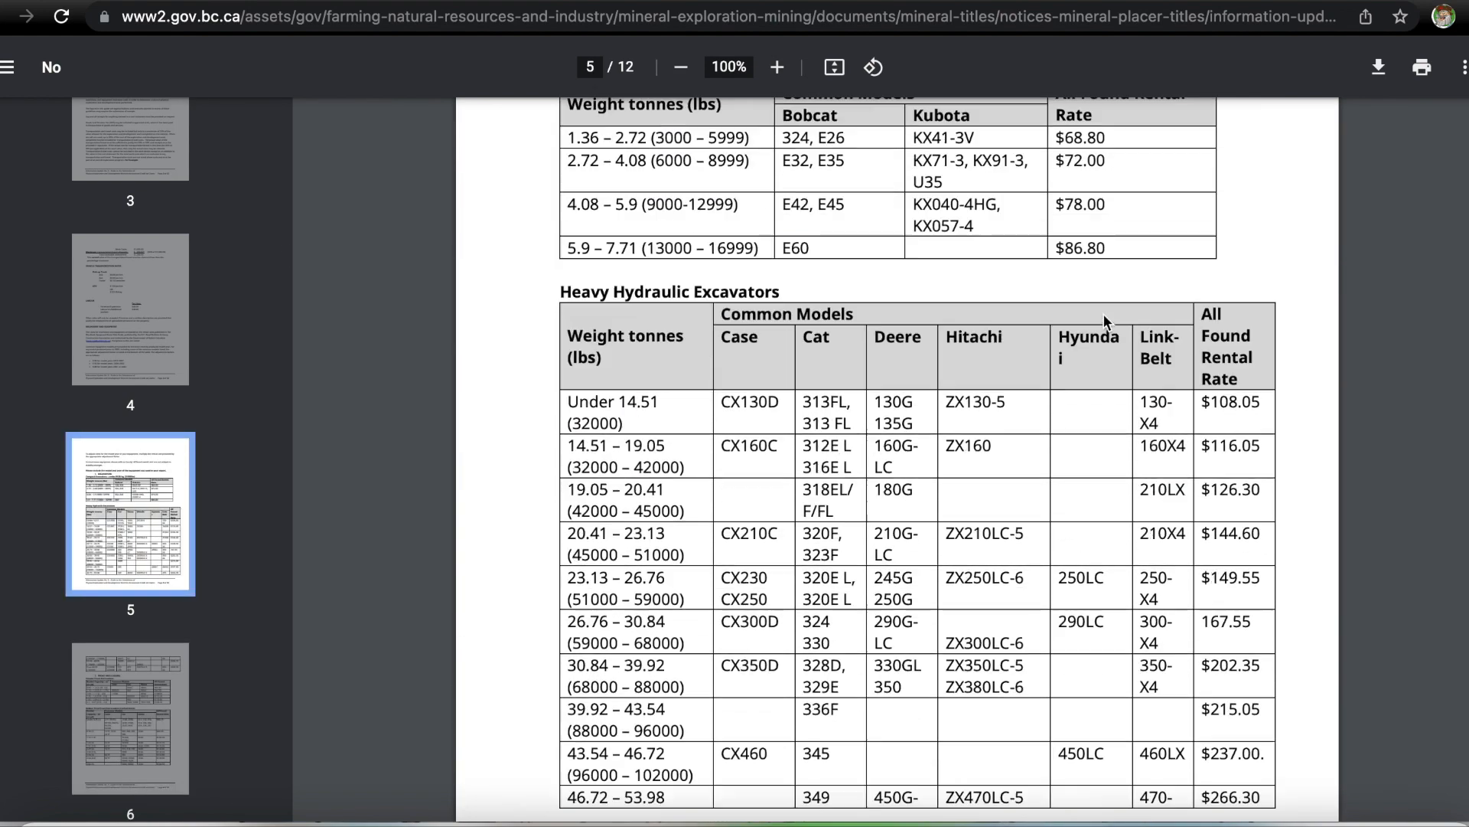
scroll(1103, 306, "up", 11)
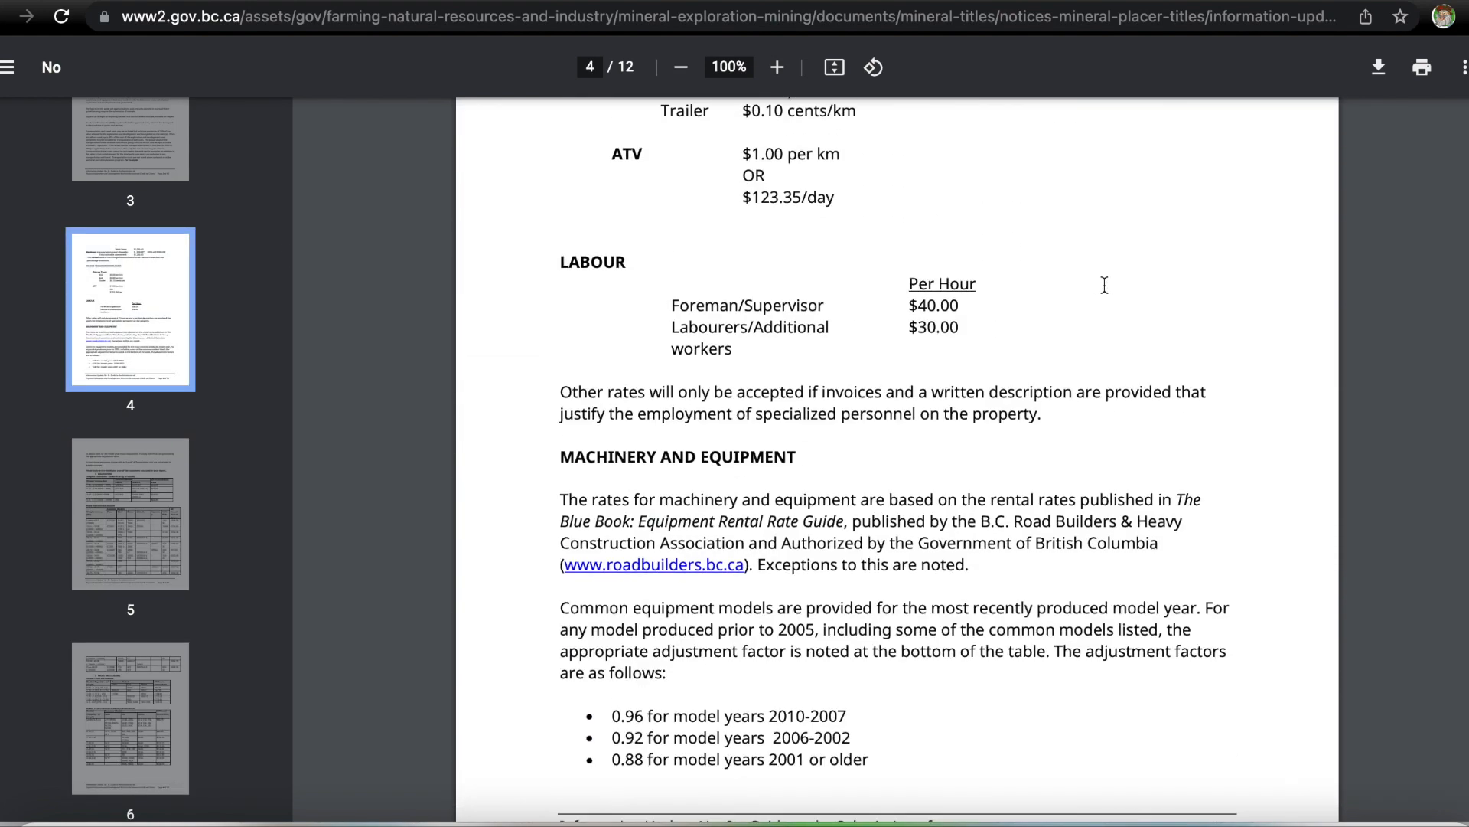
scroll(1104, 284, "up", 7)
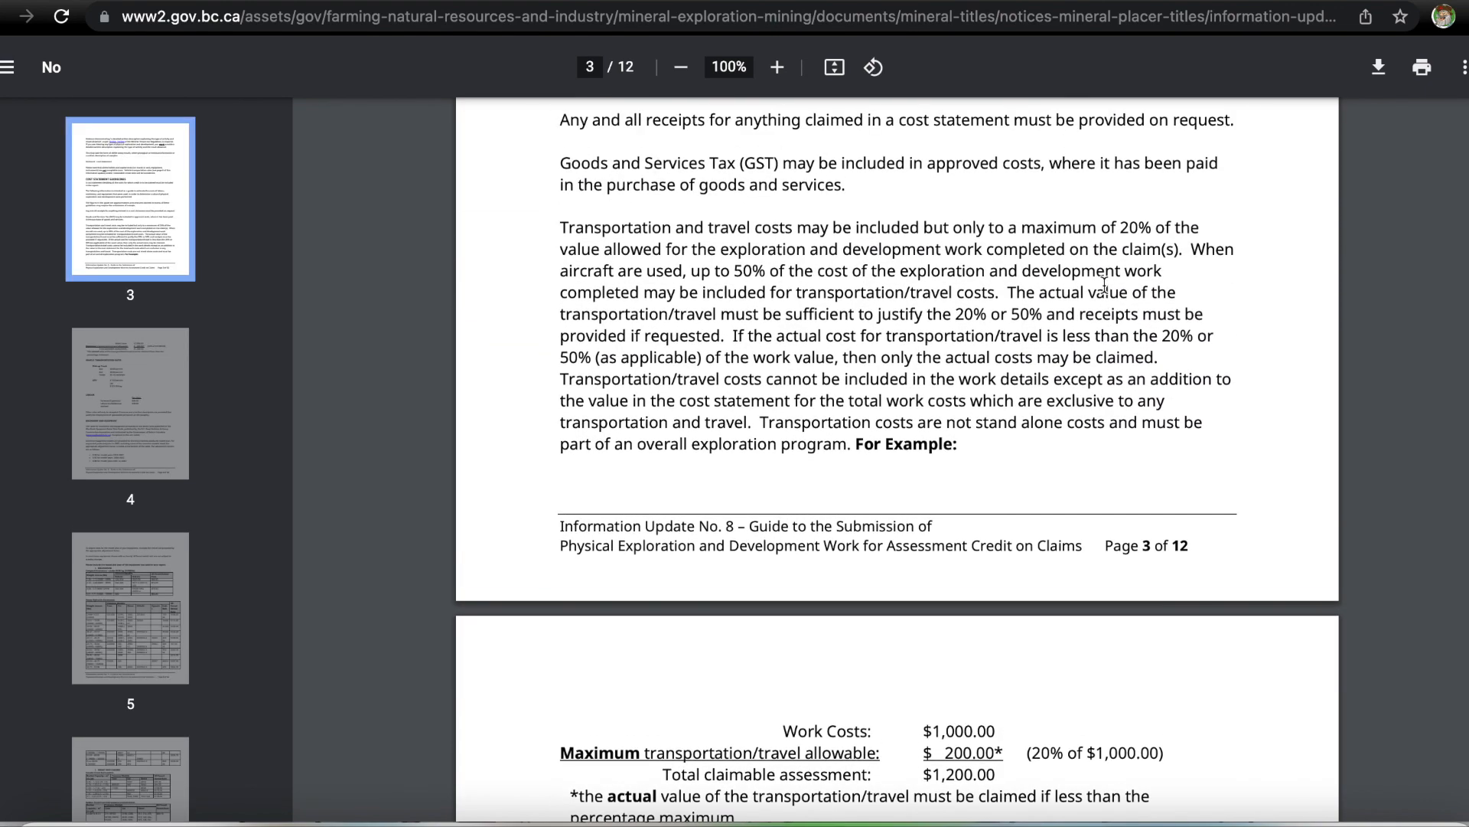
scroll(1104, 283, "up", 10)
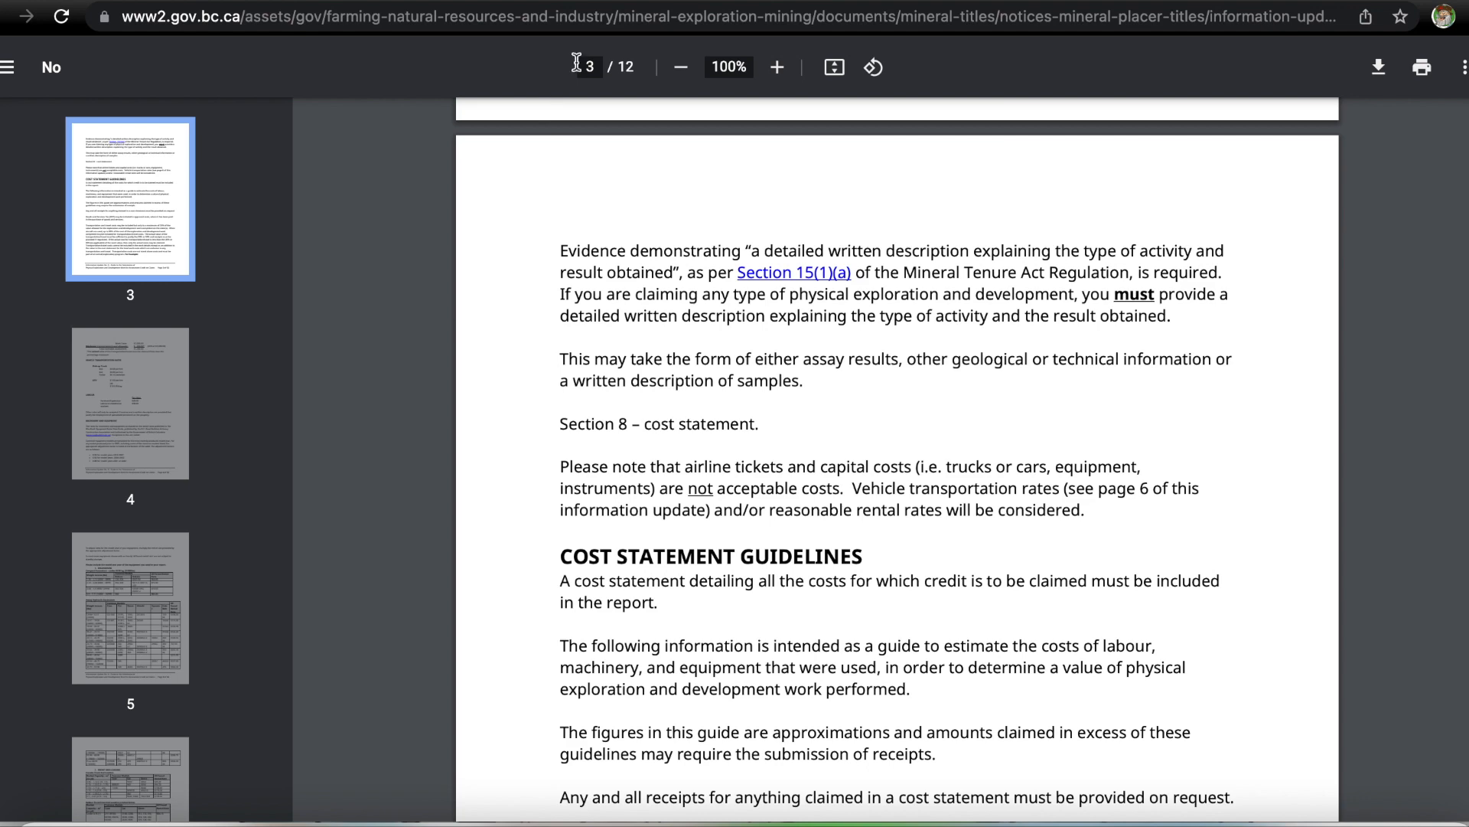
Switch to the Forms: Mineral & Placer Titles page and expand the Physical Work Report Form section.
left_click(435, 0)
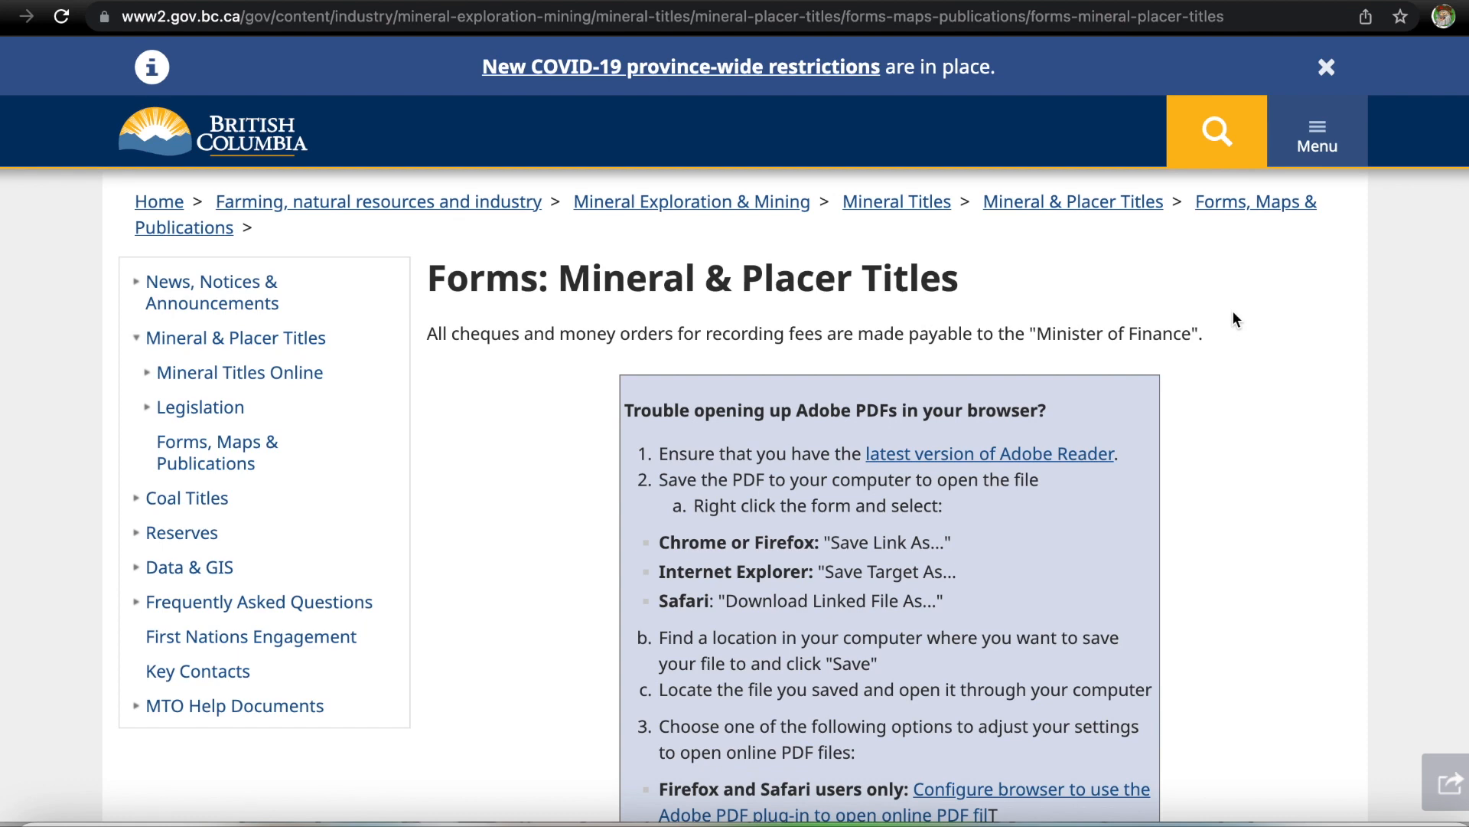
scroll(1233, 316, "down", 5)
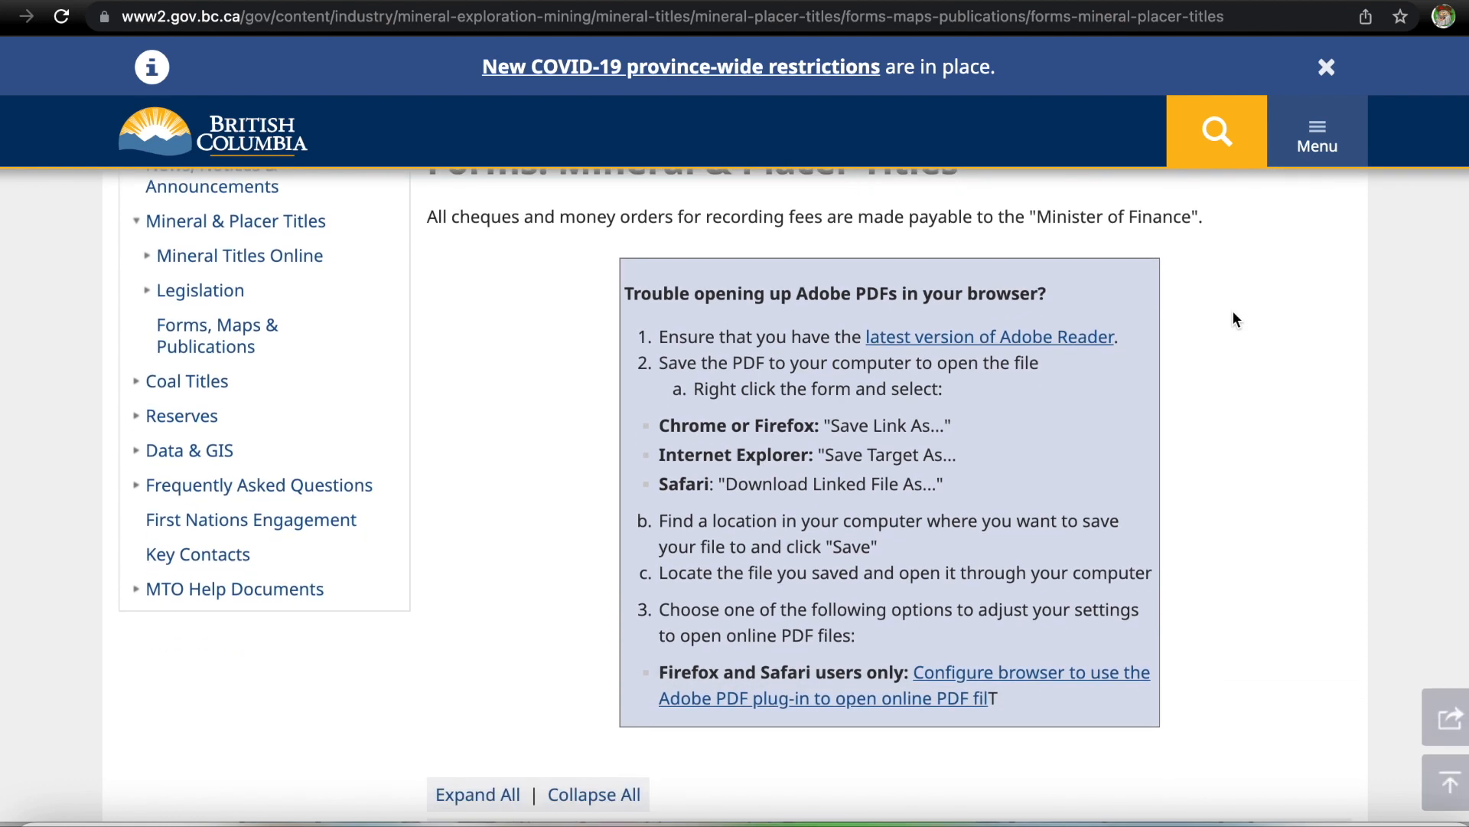
scroll(1233, 315, "down", 3)
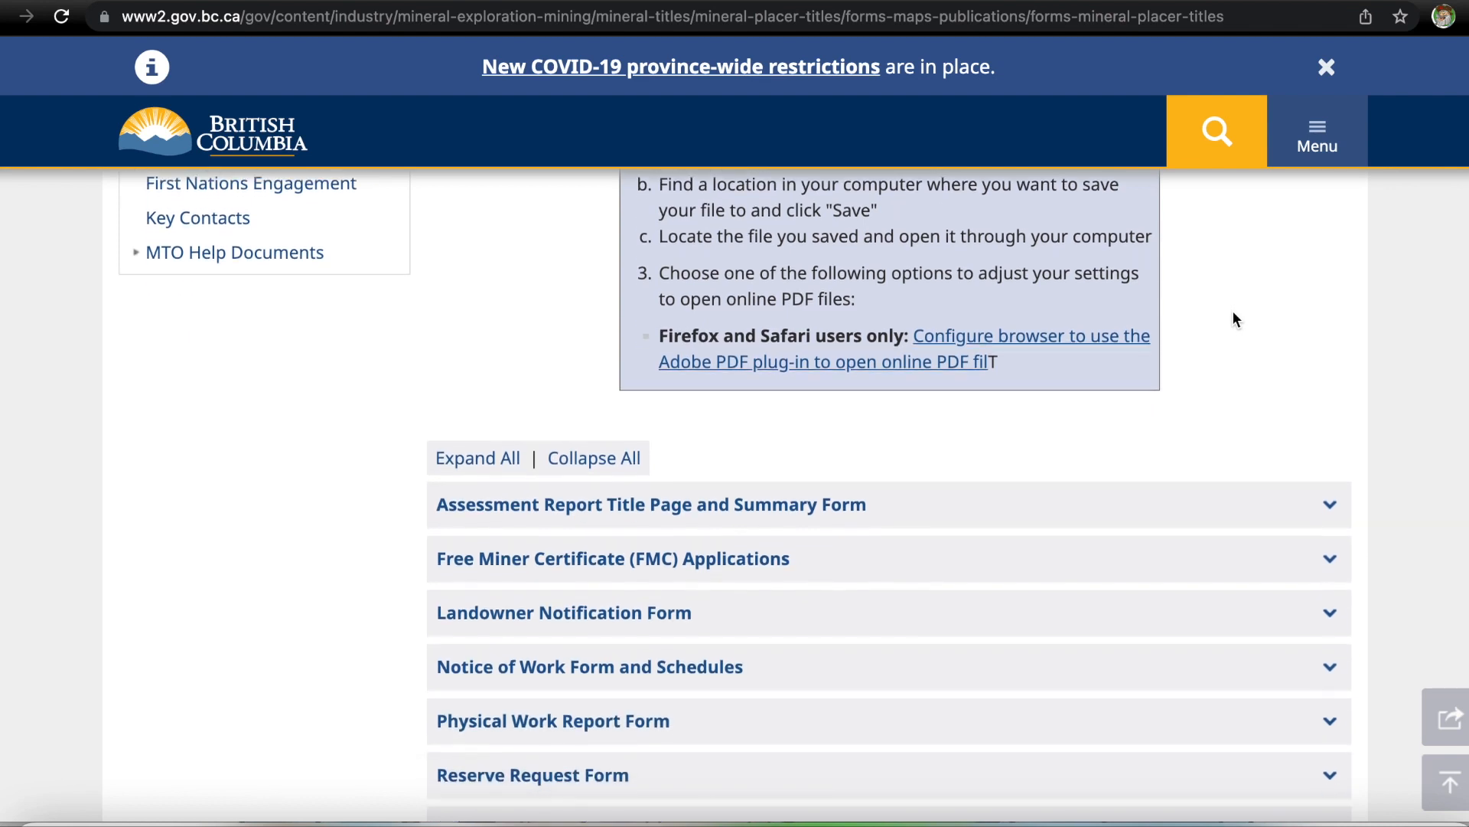
scroll(1232, 313, "down", 1)
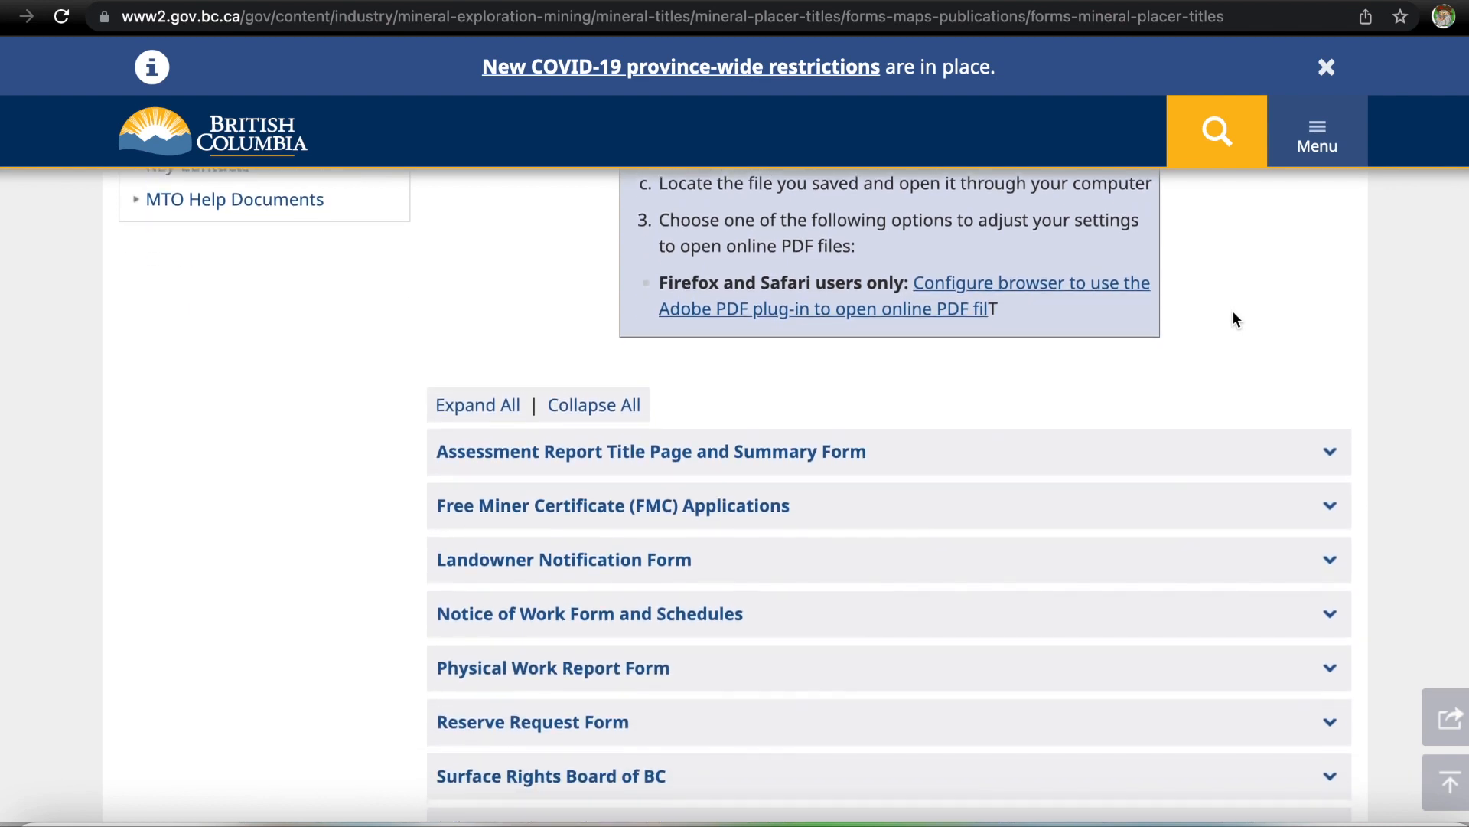
scroll(1233, 315, "down", 2)
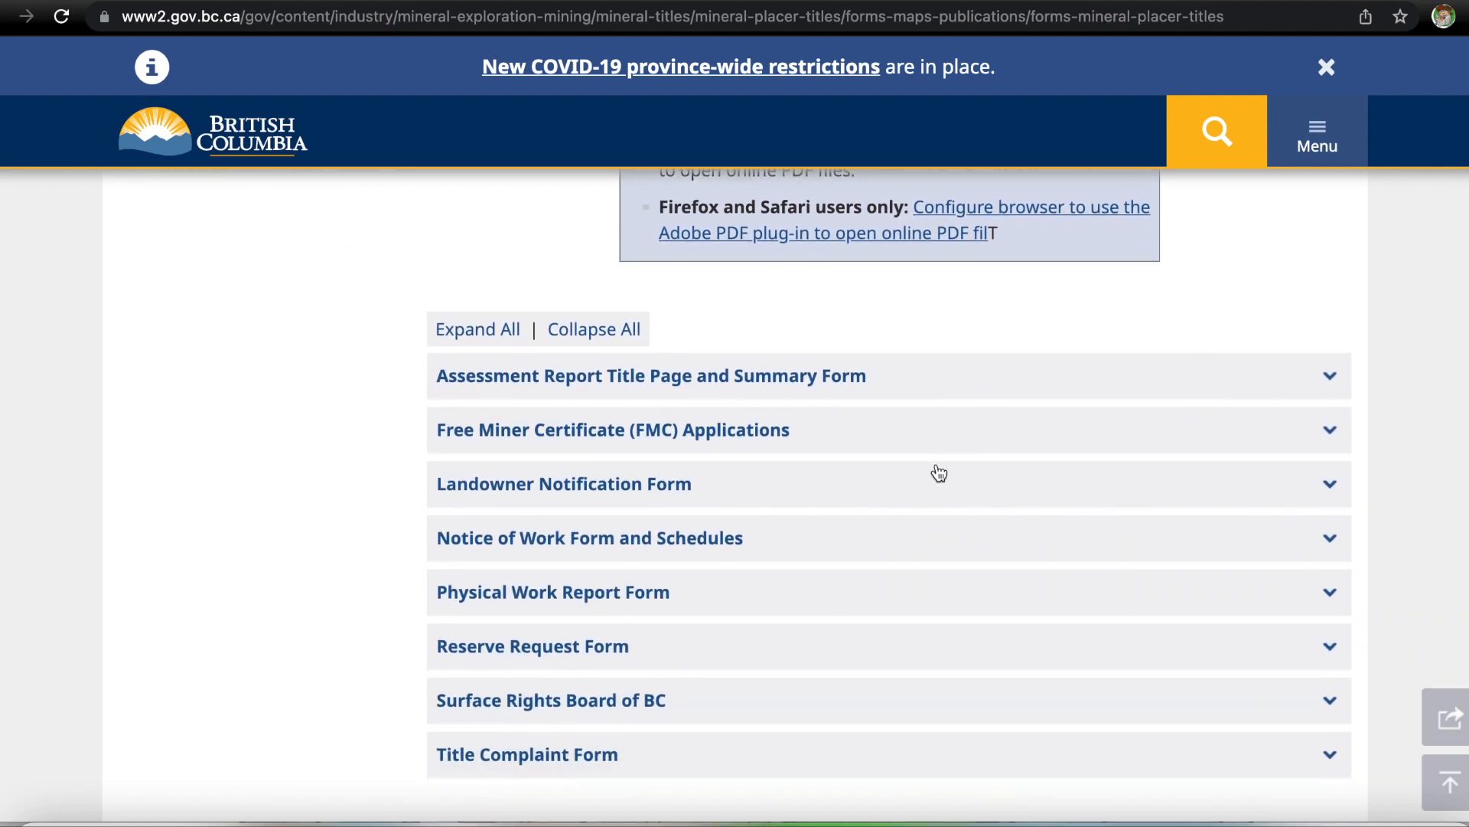
left_click(1330, 600)
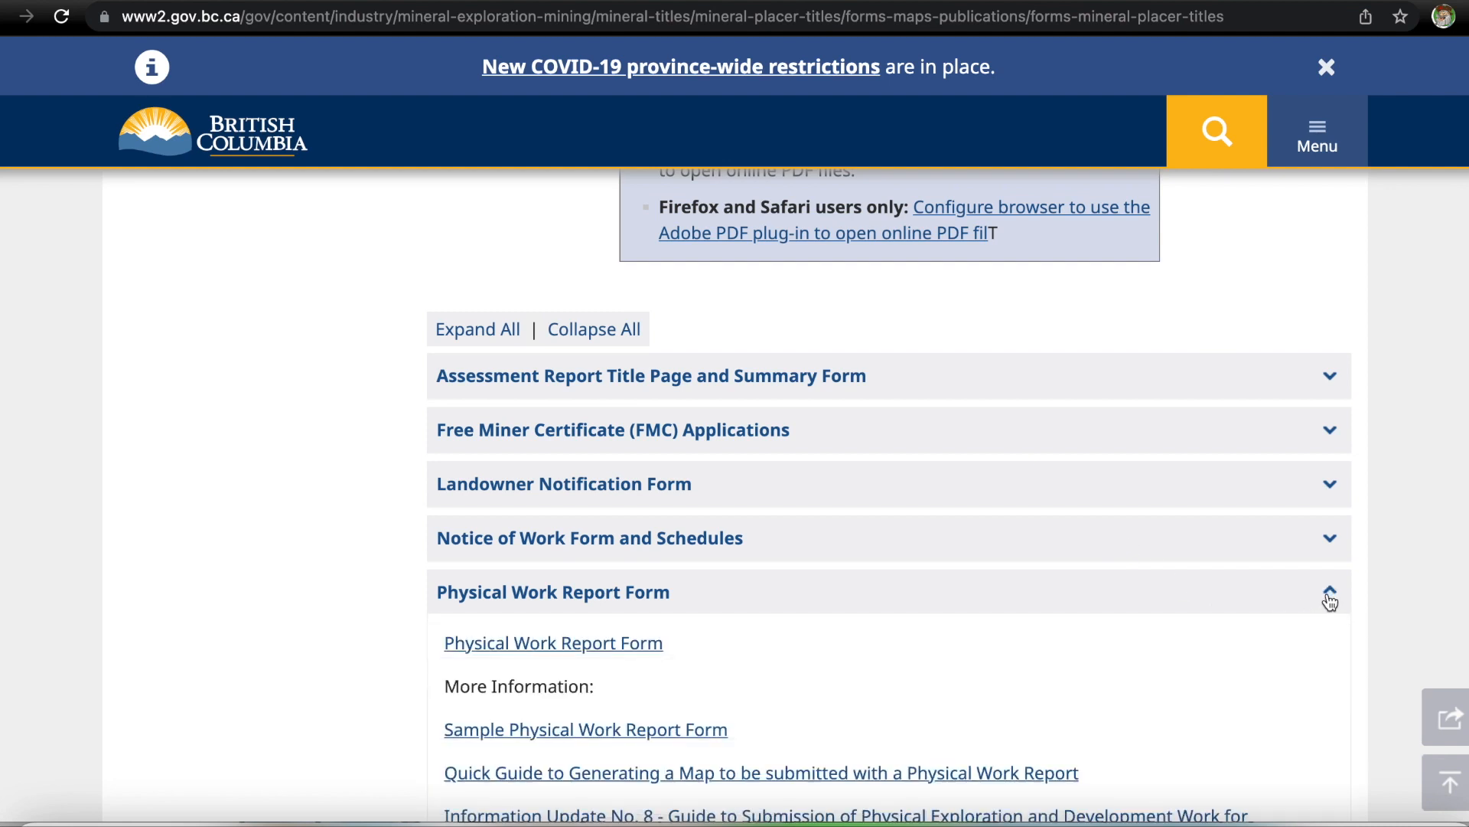
scroll(822, 640, "down", 2)
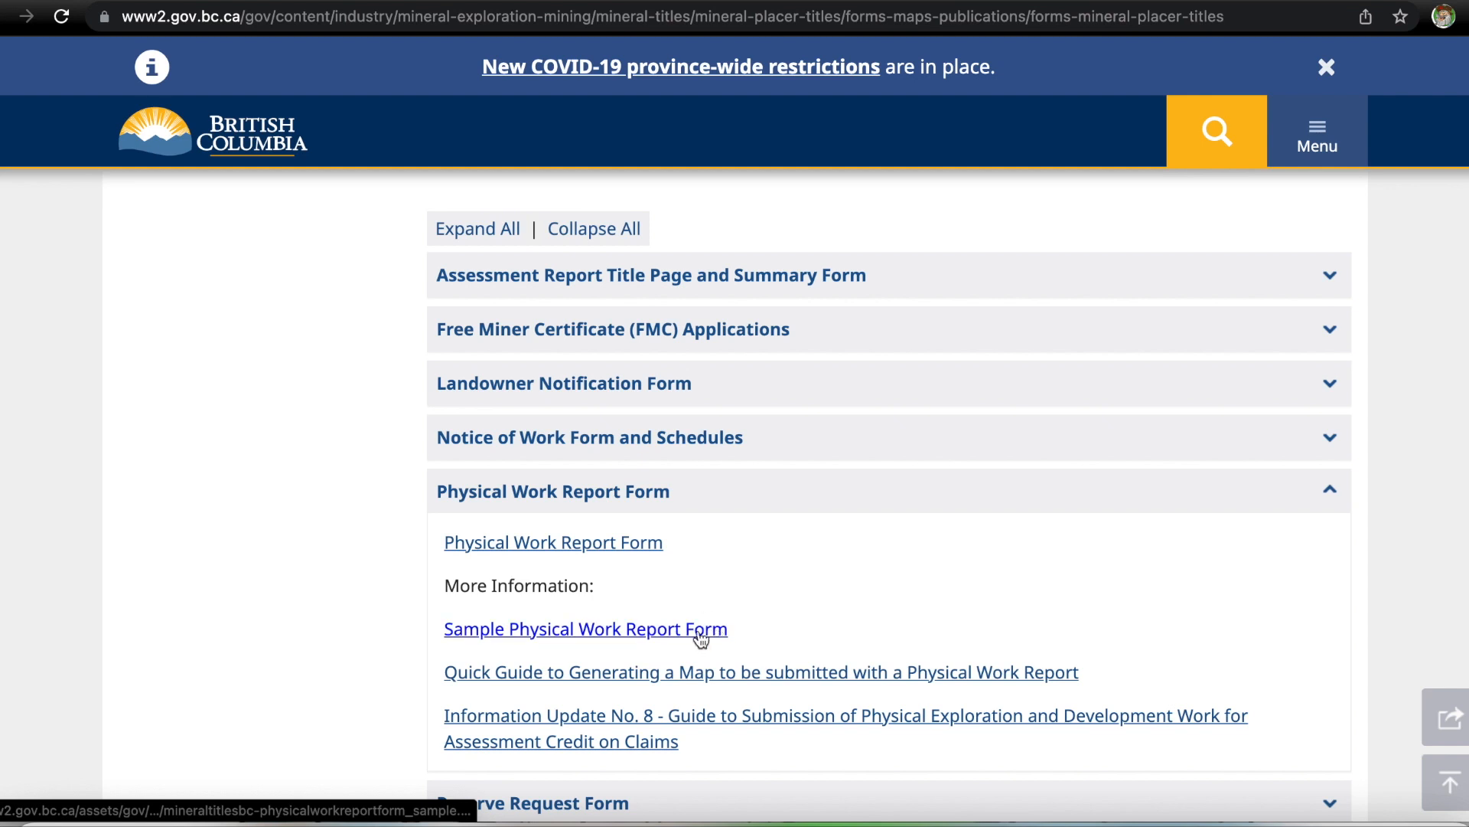
Download the blank Physical Work Report Form and open the downloaded PDF.
left_click(587, 543)
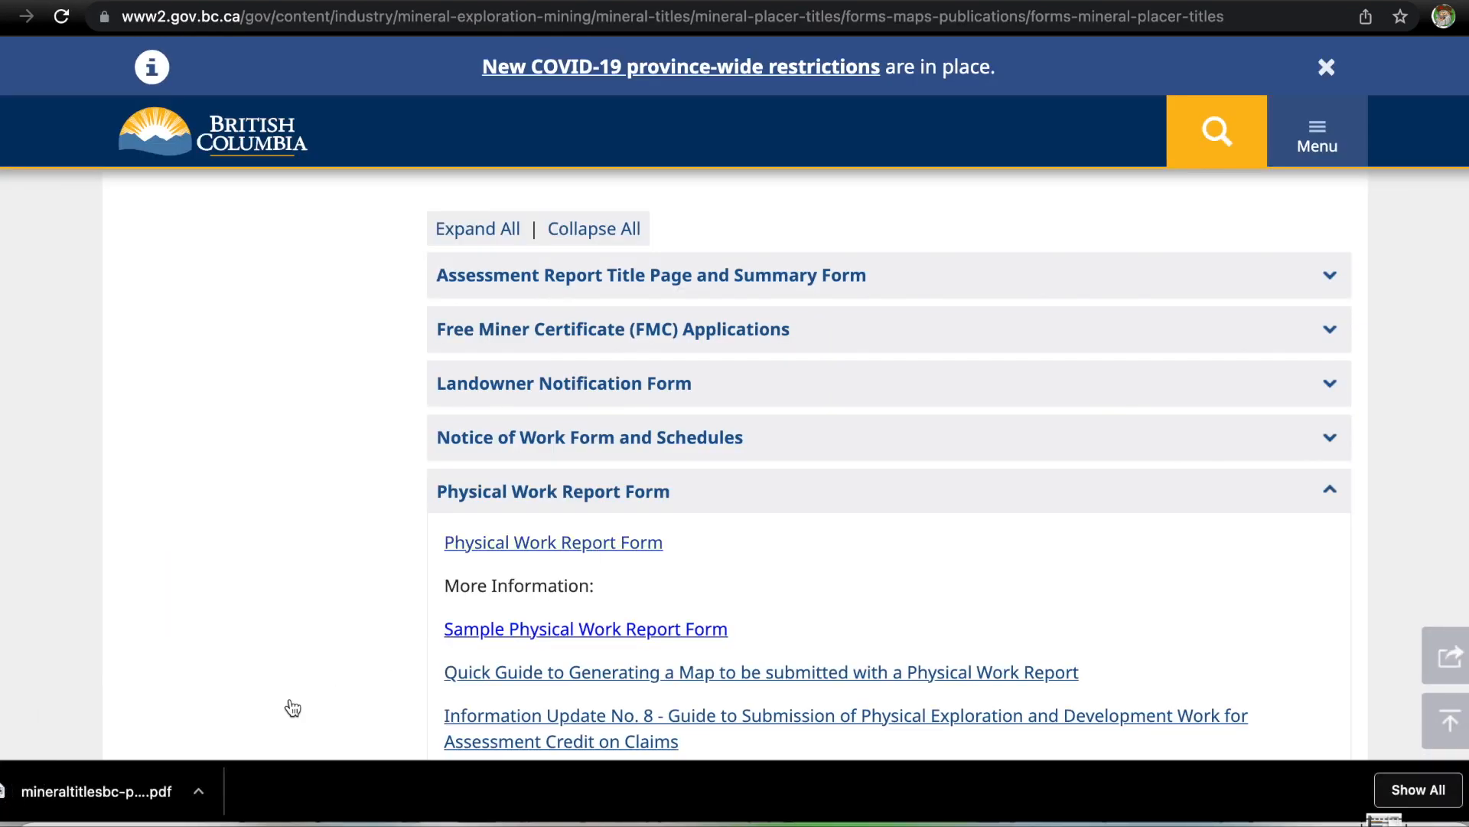
left_click(198, 796)
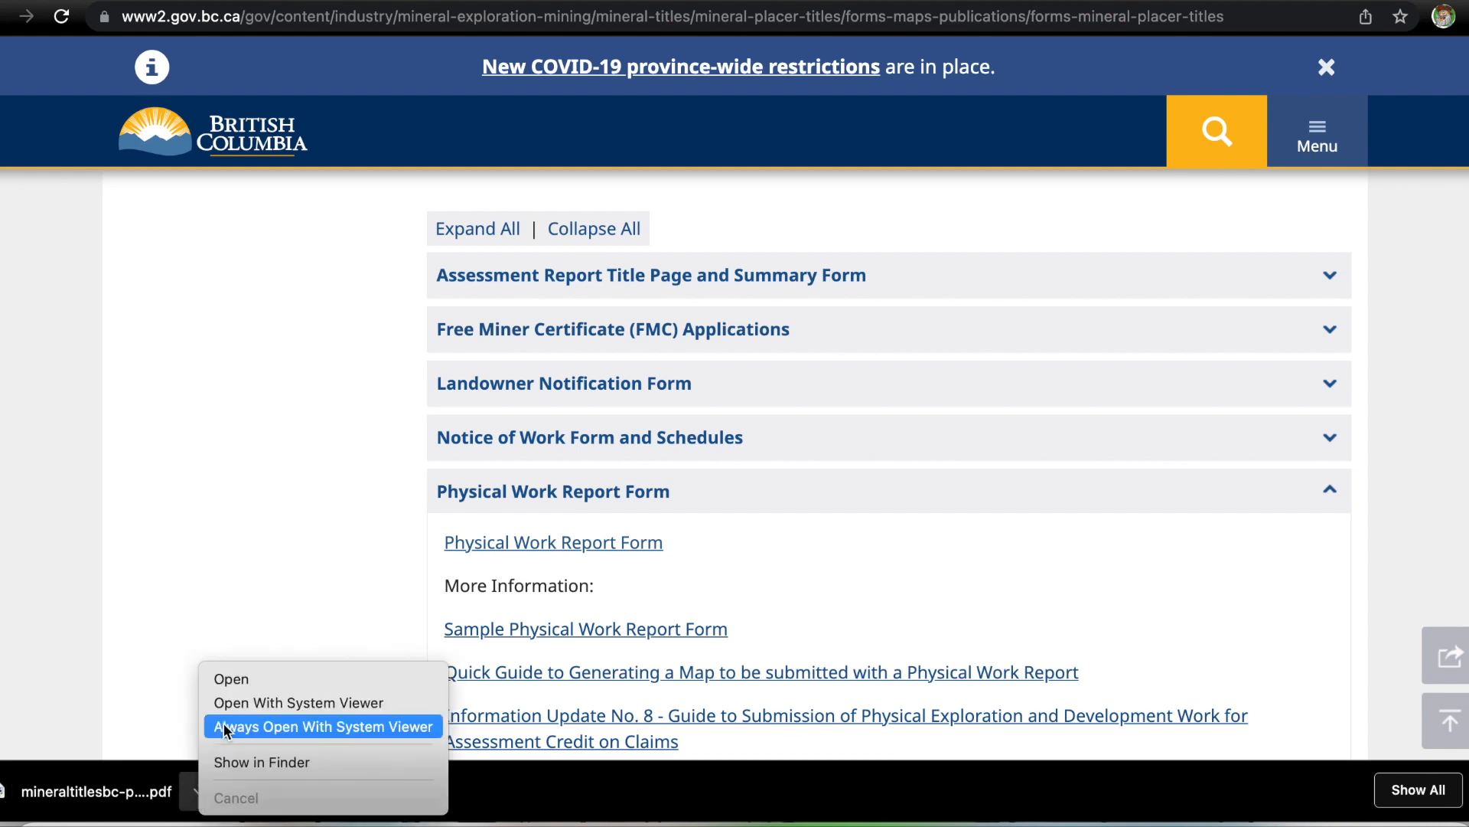
left_click(228, 680)
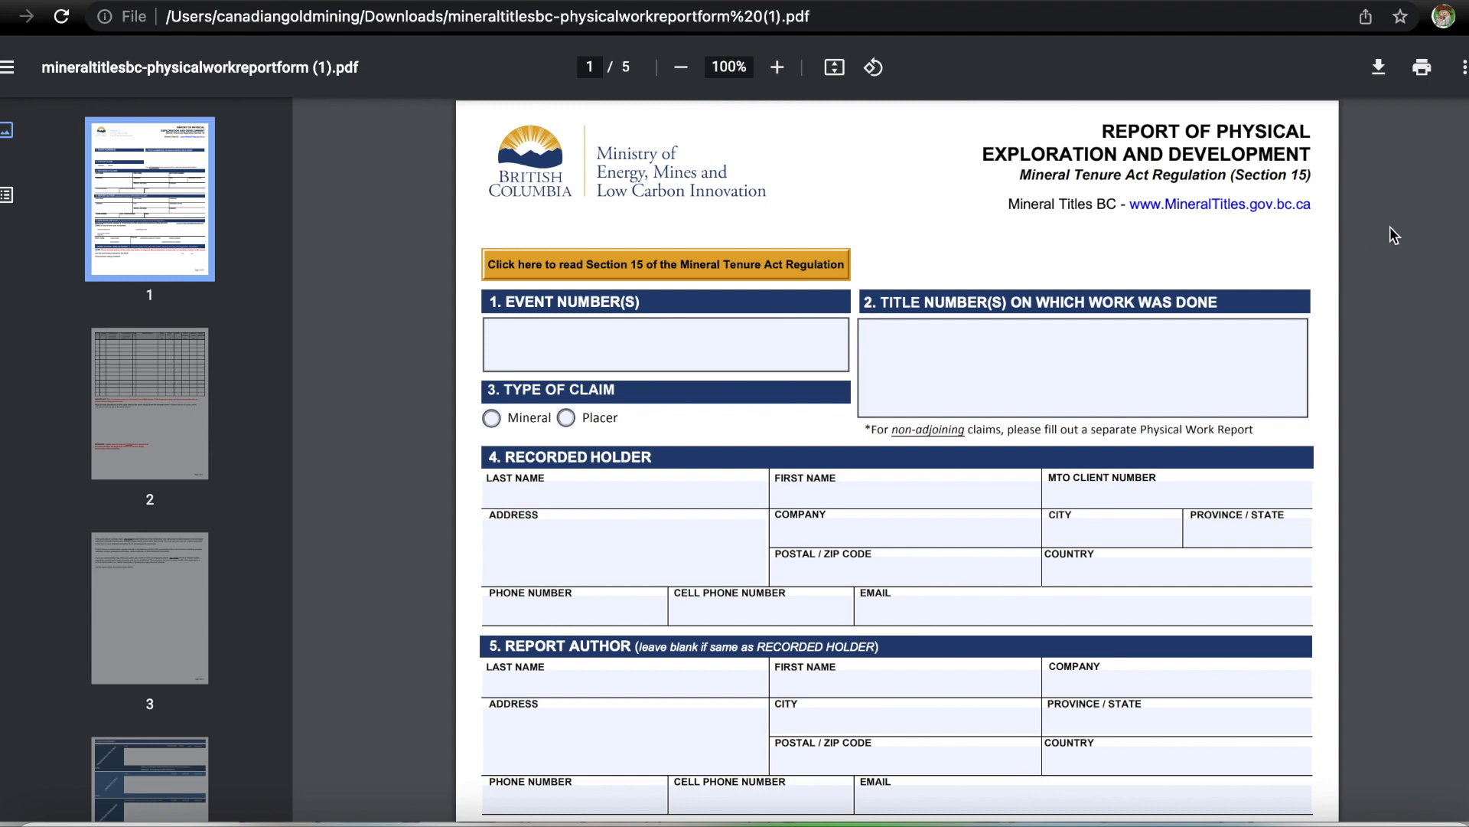
Start the first row of the page 2 work activity table as site 1 with Highbanking as the work activity.
scroll(1391, 226, "down", 1)
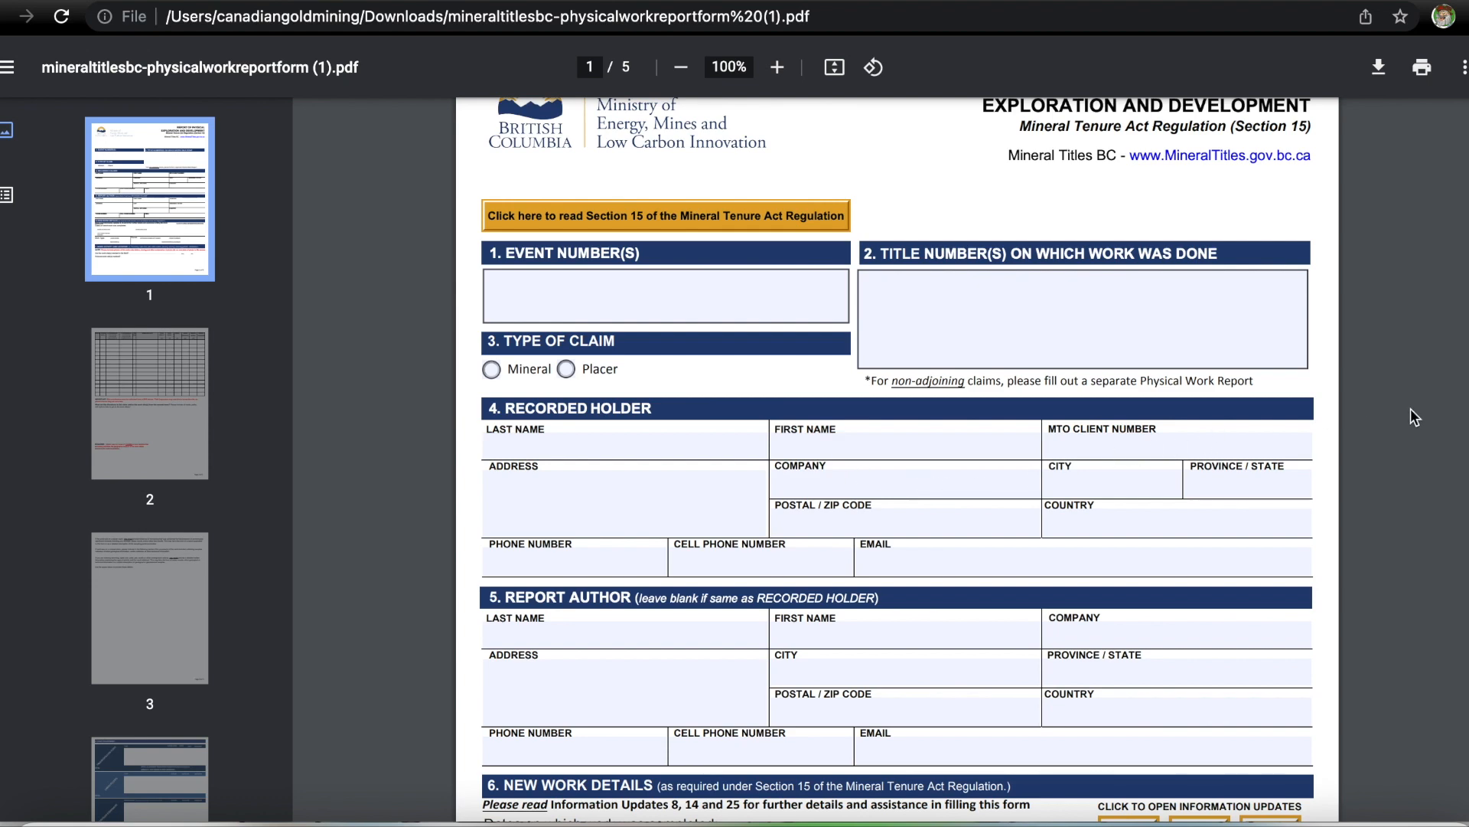
scroll(1411, 409, "down", 7)
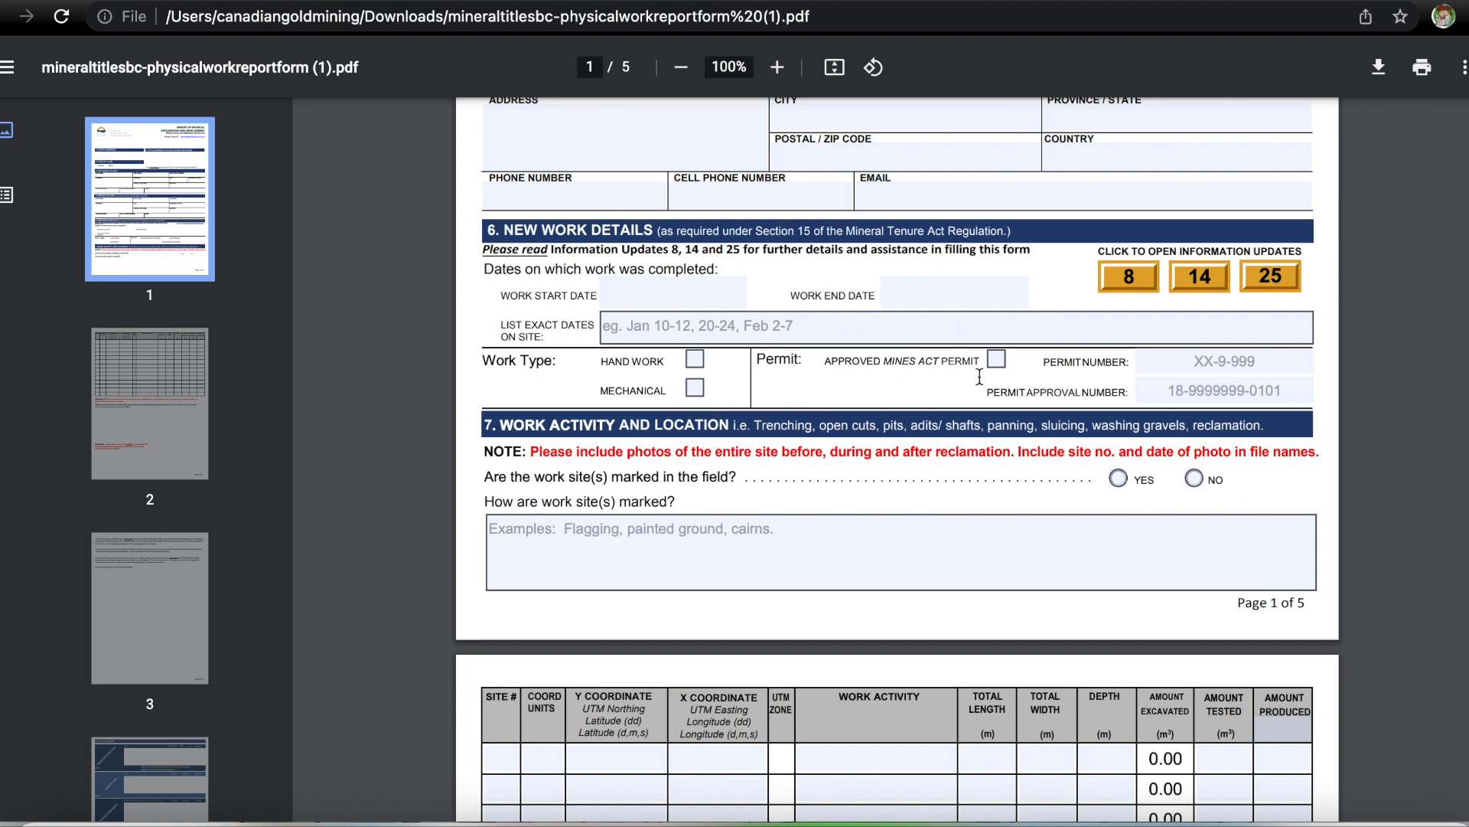
scroll(1059, 377, "down", 5)
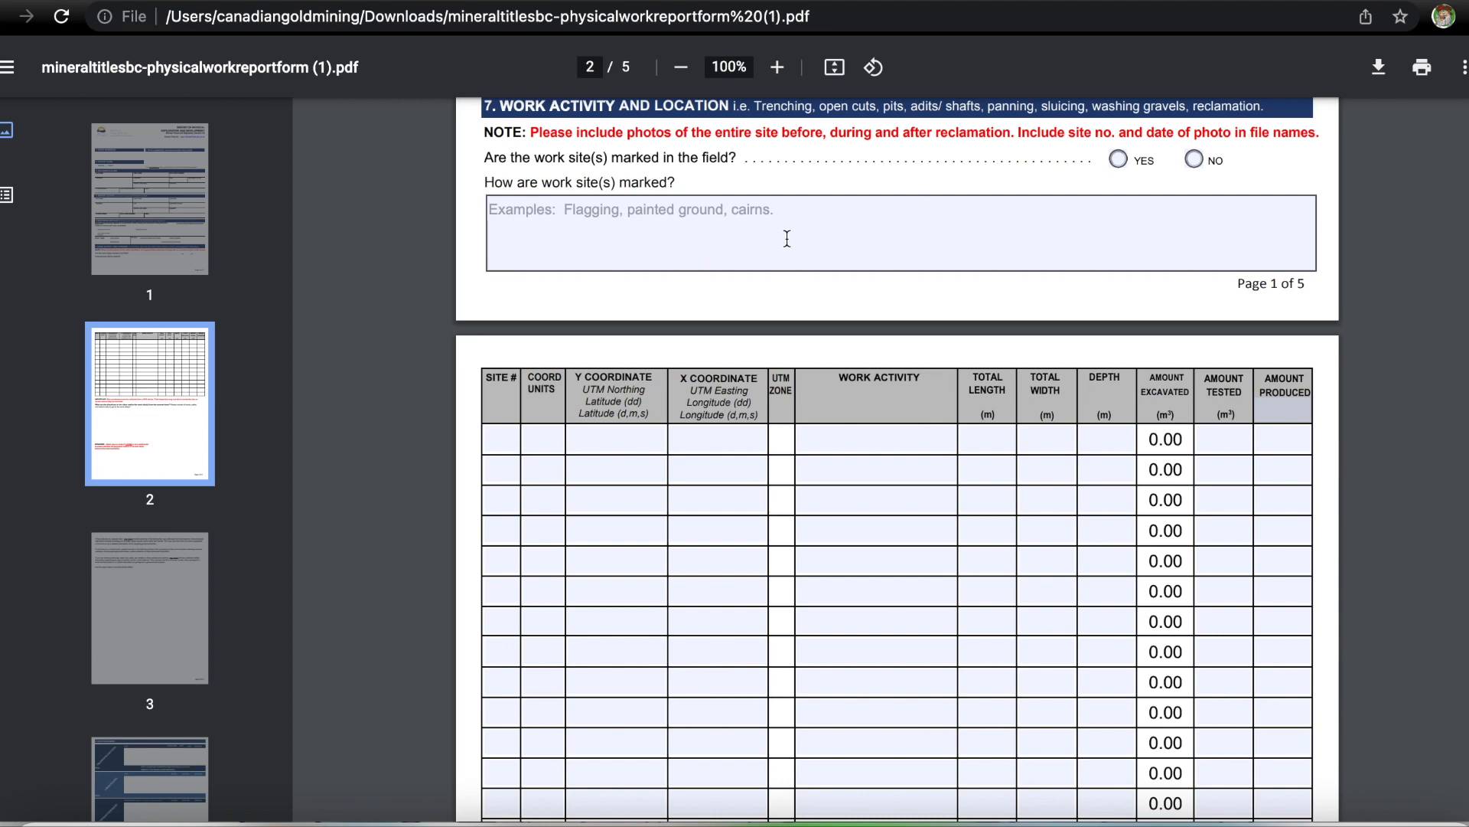
scroll(787, 238, "down", 3)
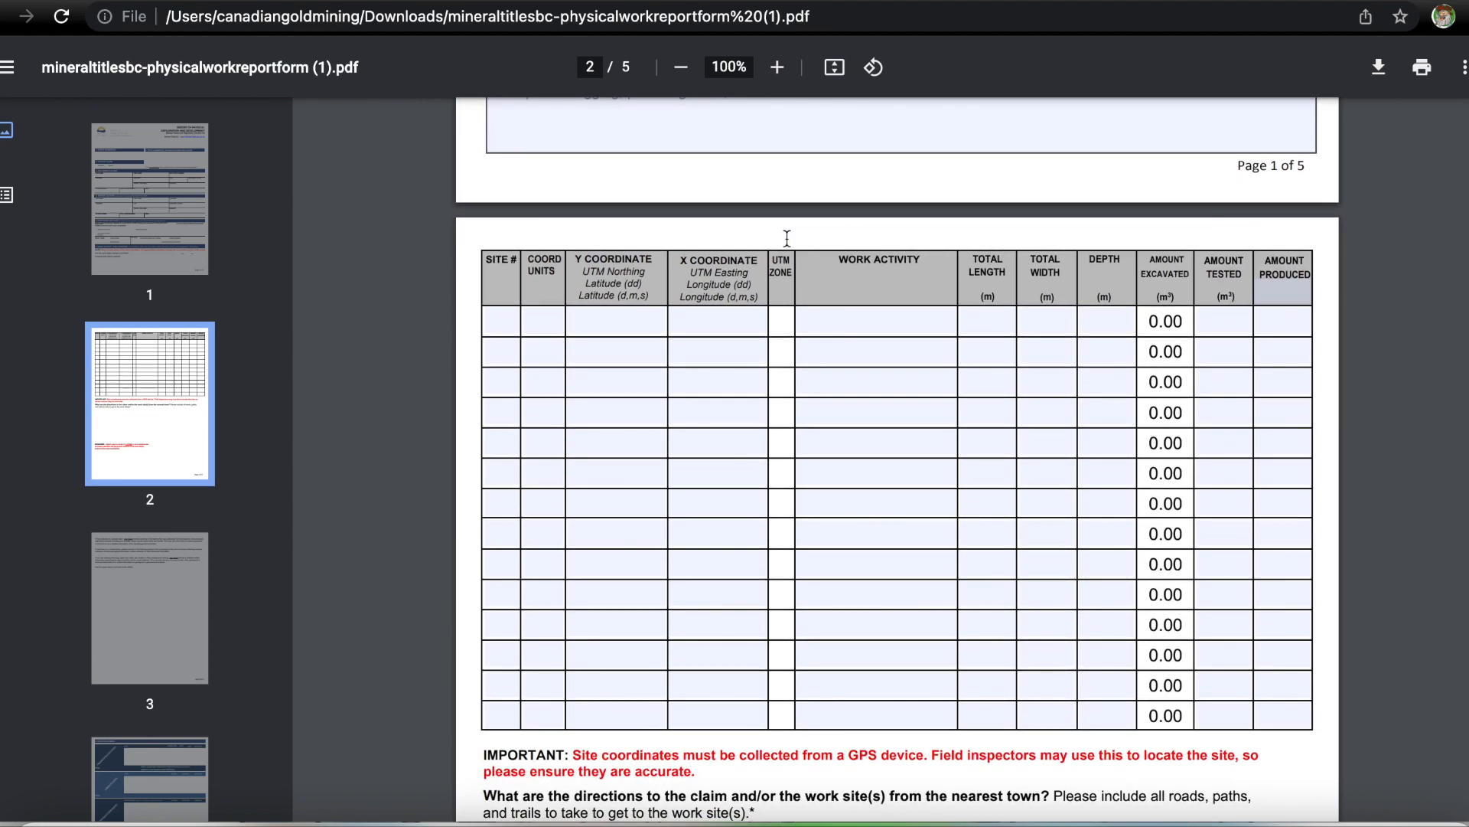
left_click(497, 320)
type("1")
left_click(603, 325)
left_click(720, 334)
left_click(833, 327)
left_click(945, 328)
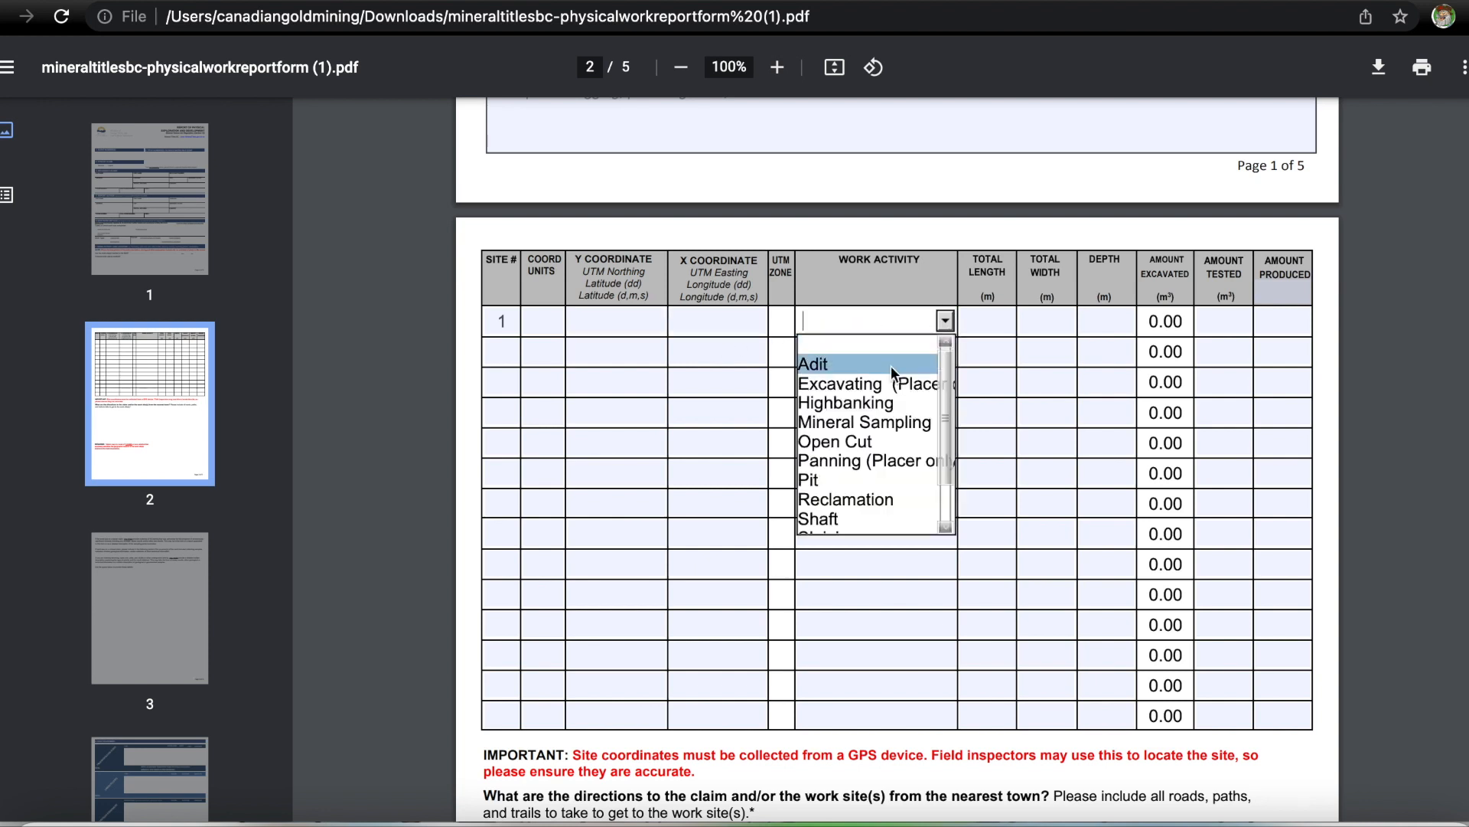
left_click(861, 403)
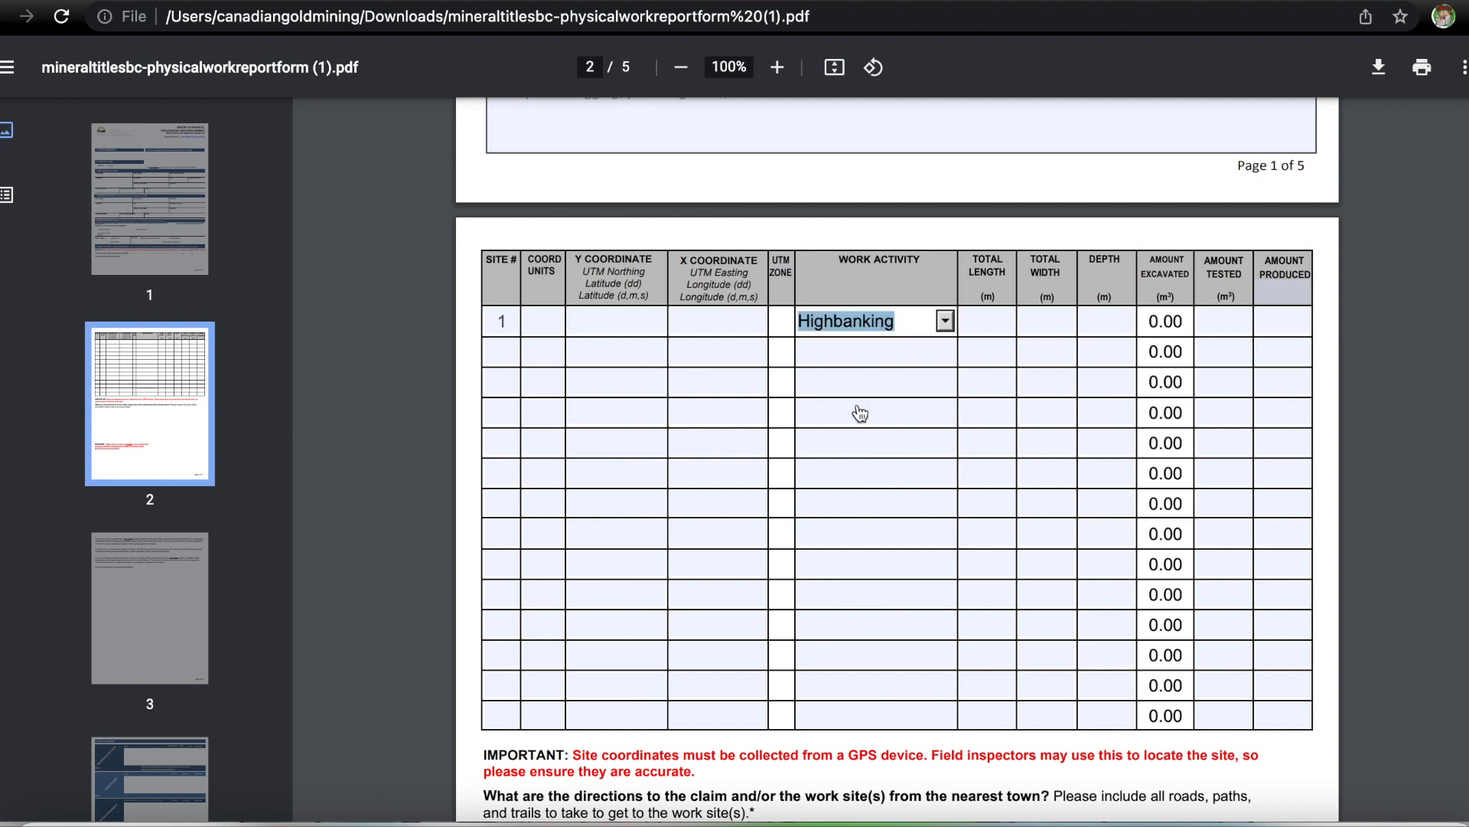
Give the site 1 highbanking row a total length of 0.25 m, a total width of 0.75 m and a depth of 1.2 m.
left_click(986, 321)
type("0.25")
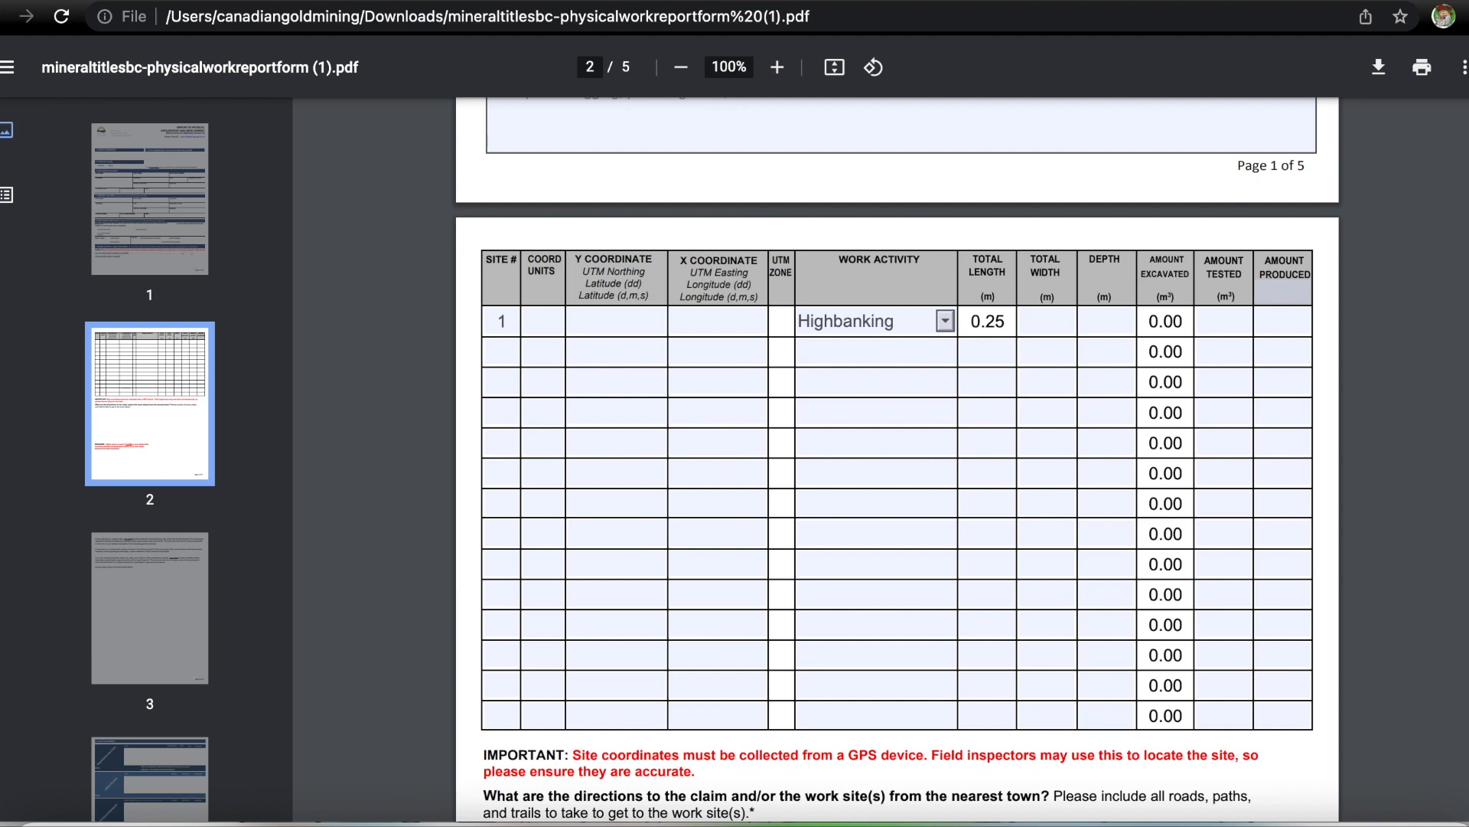
left_click(1034, 322)
type("0.75")
left_click(1087, 323)
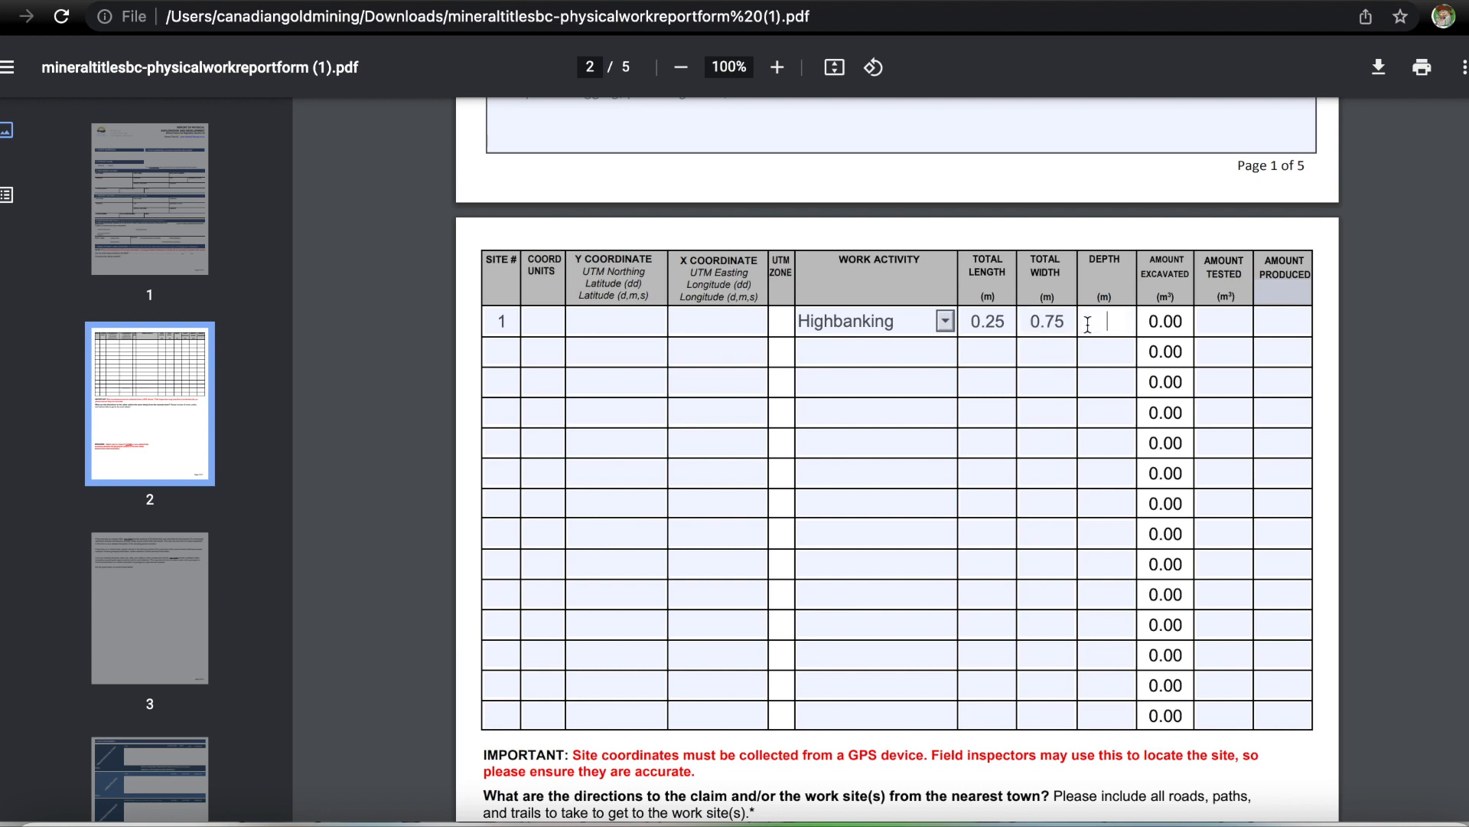
type("1.2")
key("Tab")
Enter 0.15 as the amount tested and 0.1 as the amount produced for site 1, and dismiss the units prompt.
left_click(1214, 325)
type("0.")
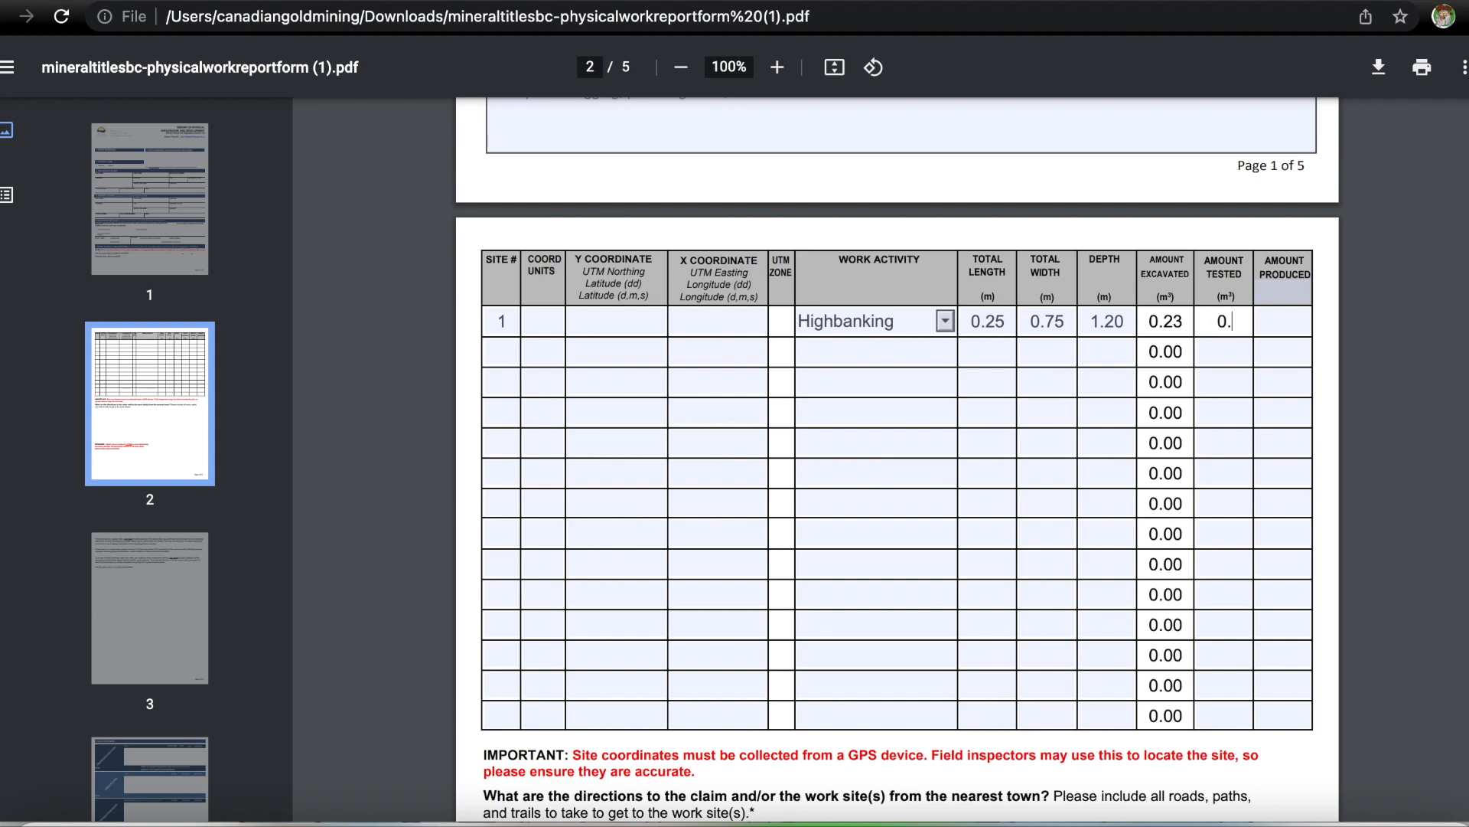
type("5")
key("BackSpace")
type("15")
left_click(1280, 322)
type("0.1")
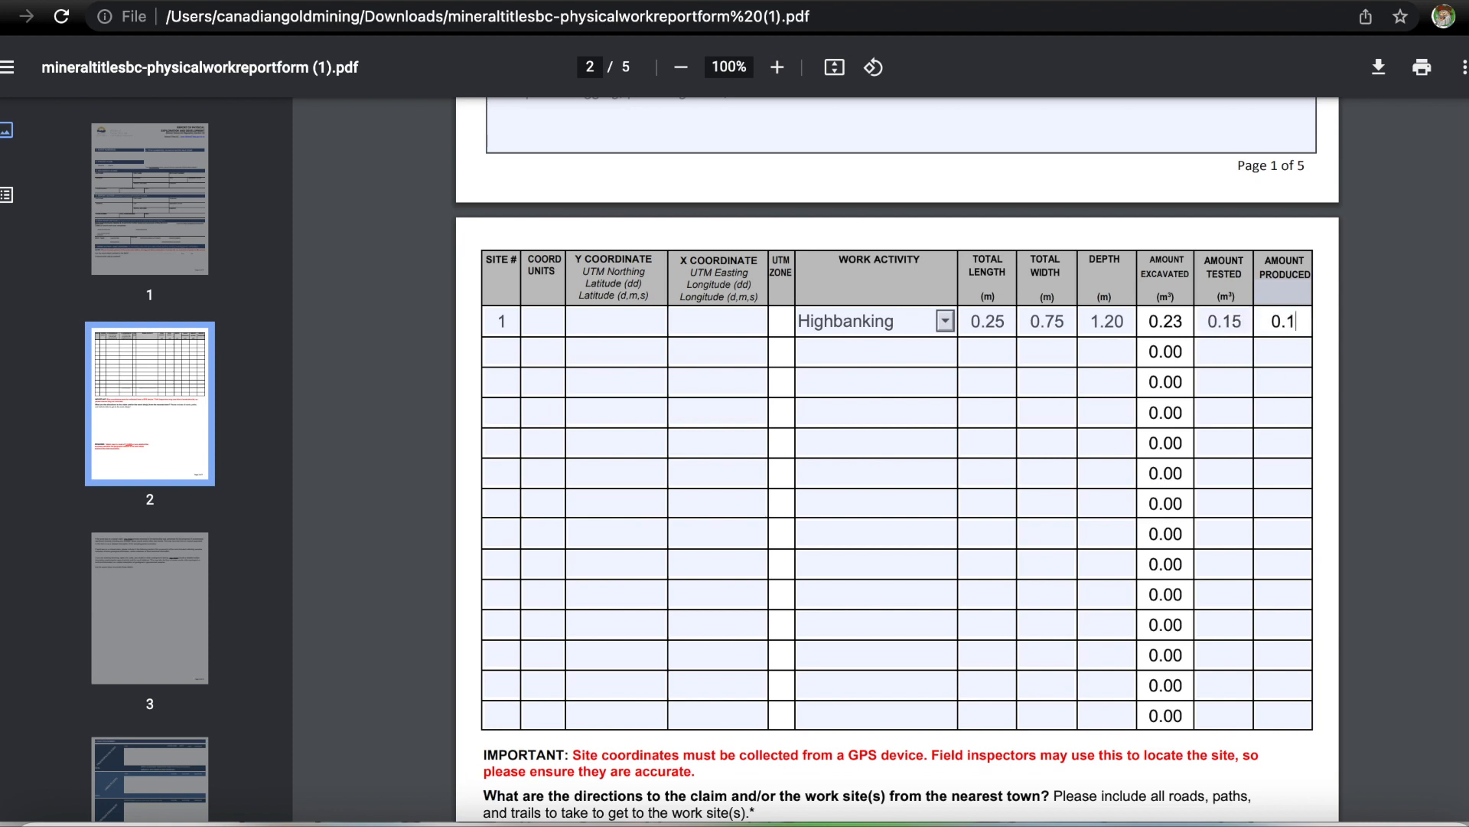
left_click(512, 354)
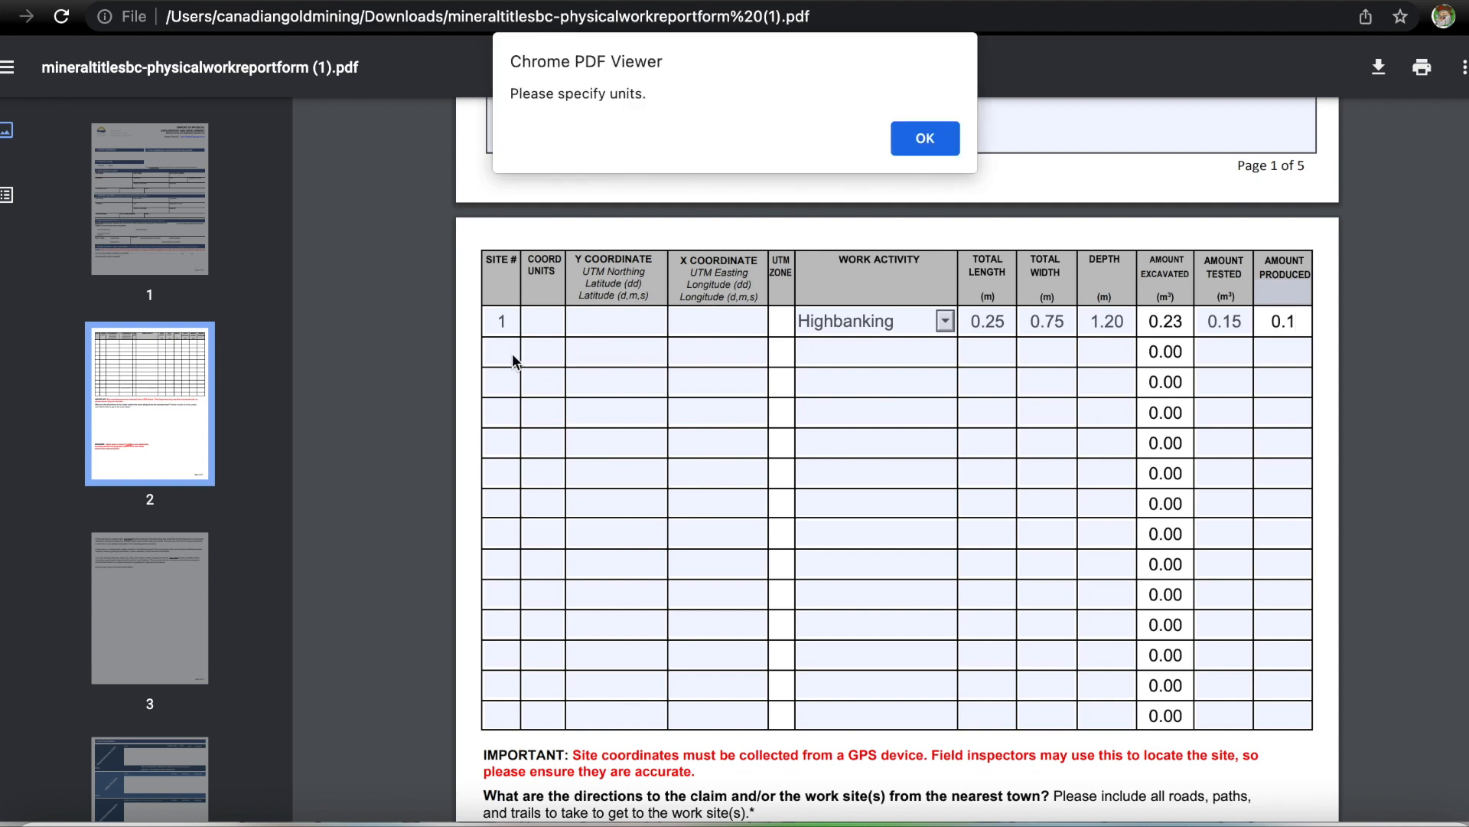
left_click(925, 137)
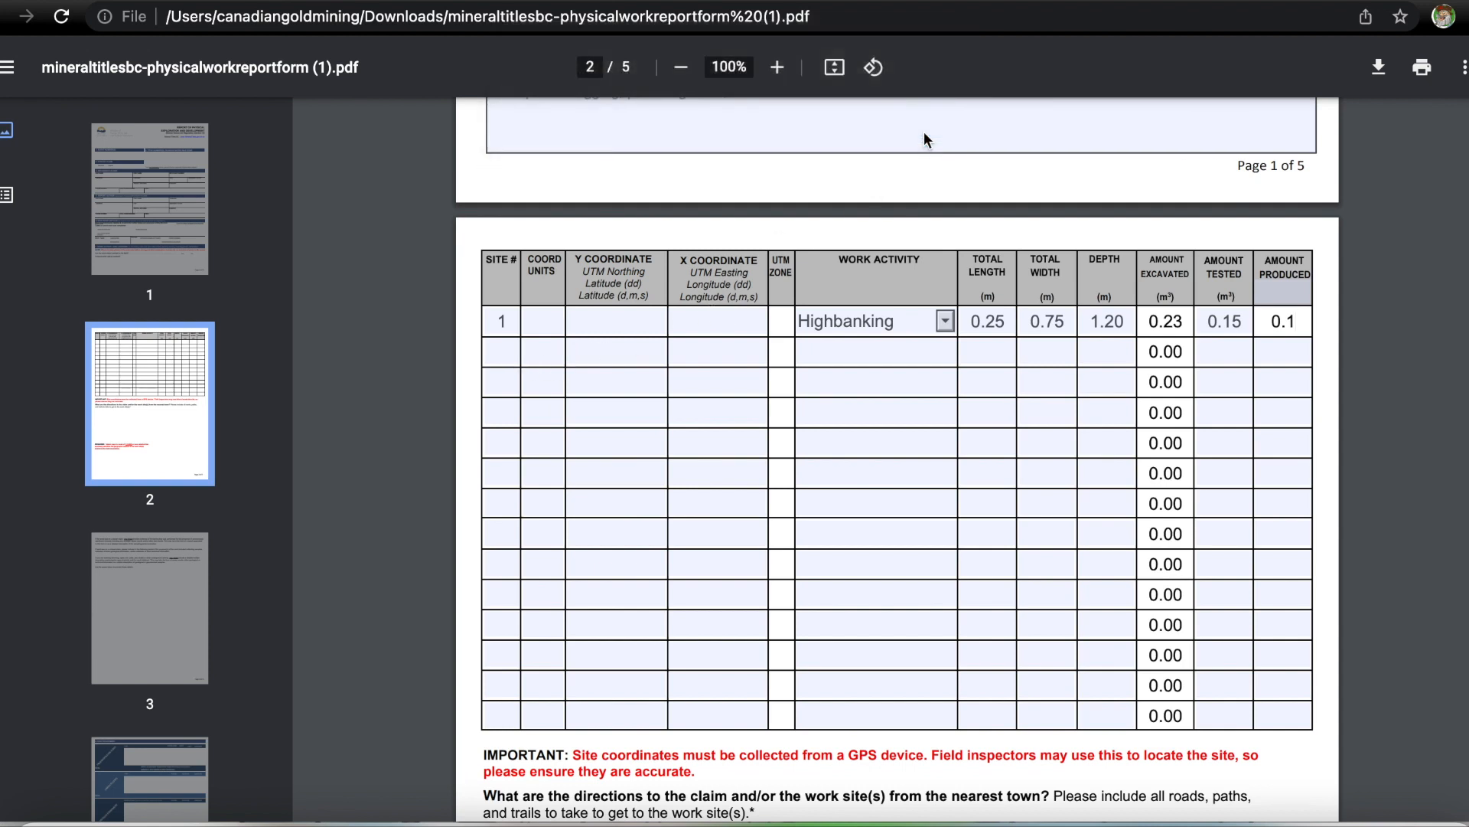
left_click(924, 139)
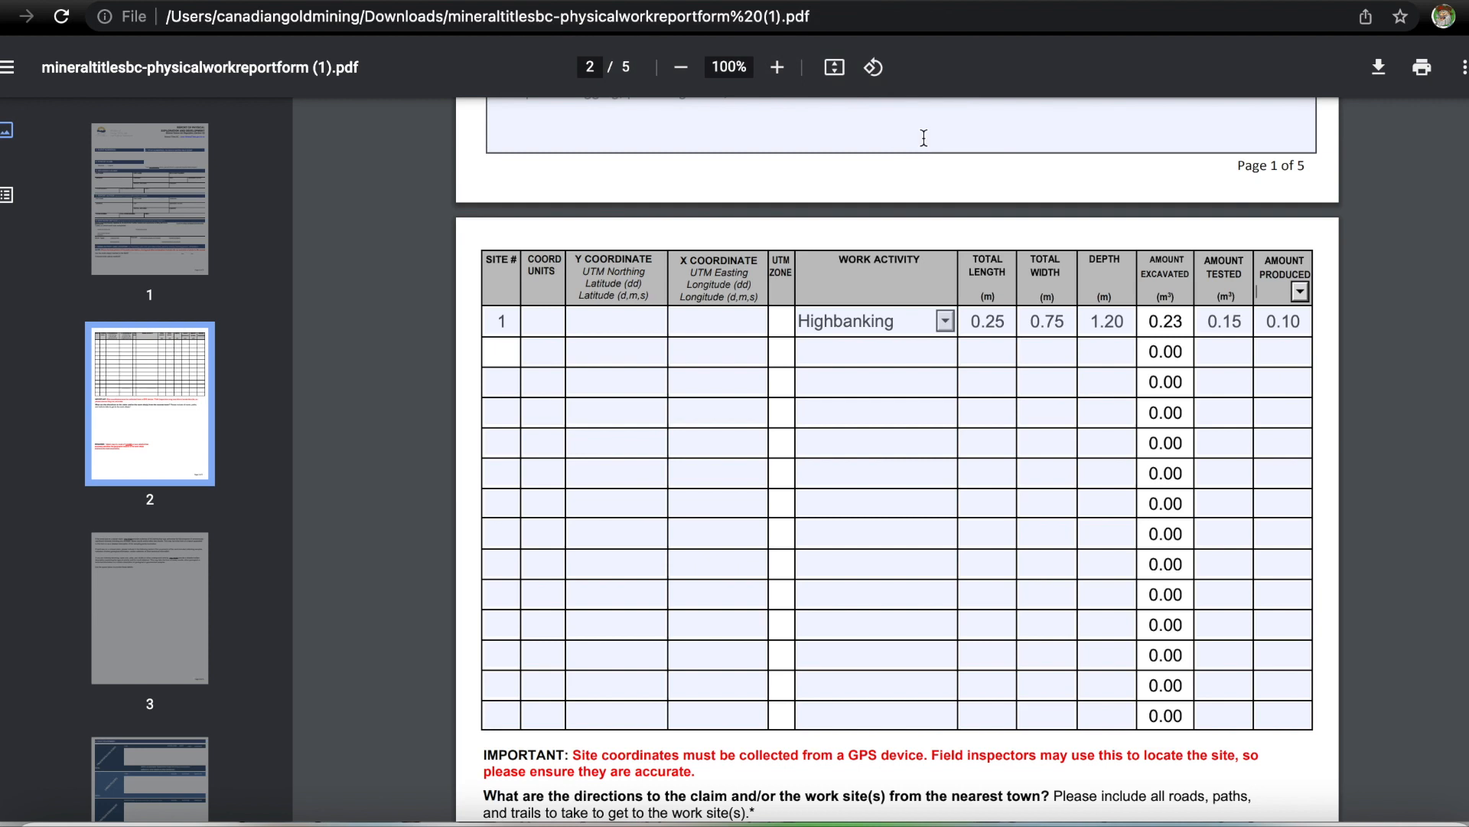
Add site 2 in the second row of the work activity table with Reclamation as the work activity.
left_click(505, 352)
type("2")
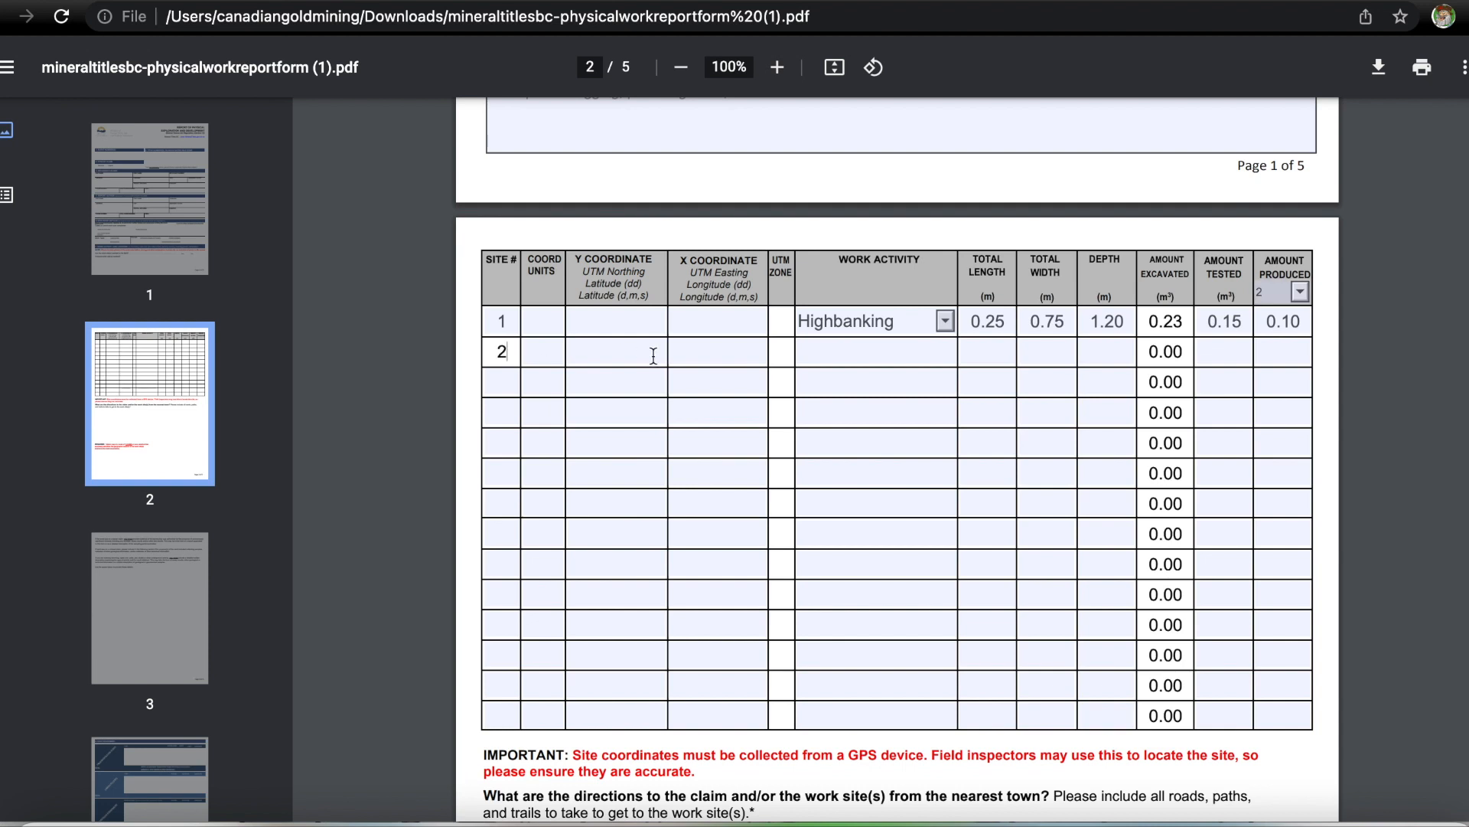
left_click(839, 364)
left_click(946, 352)
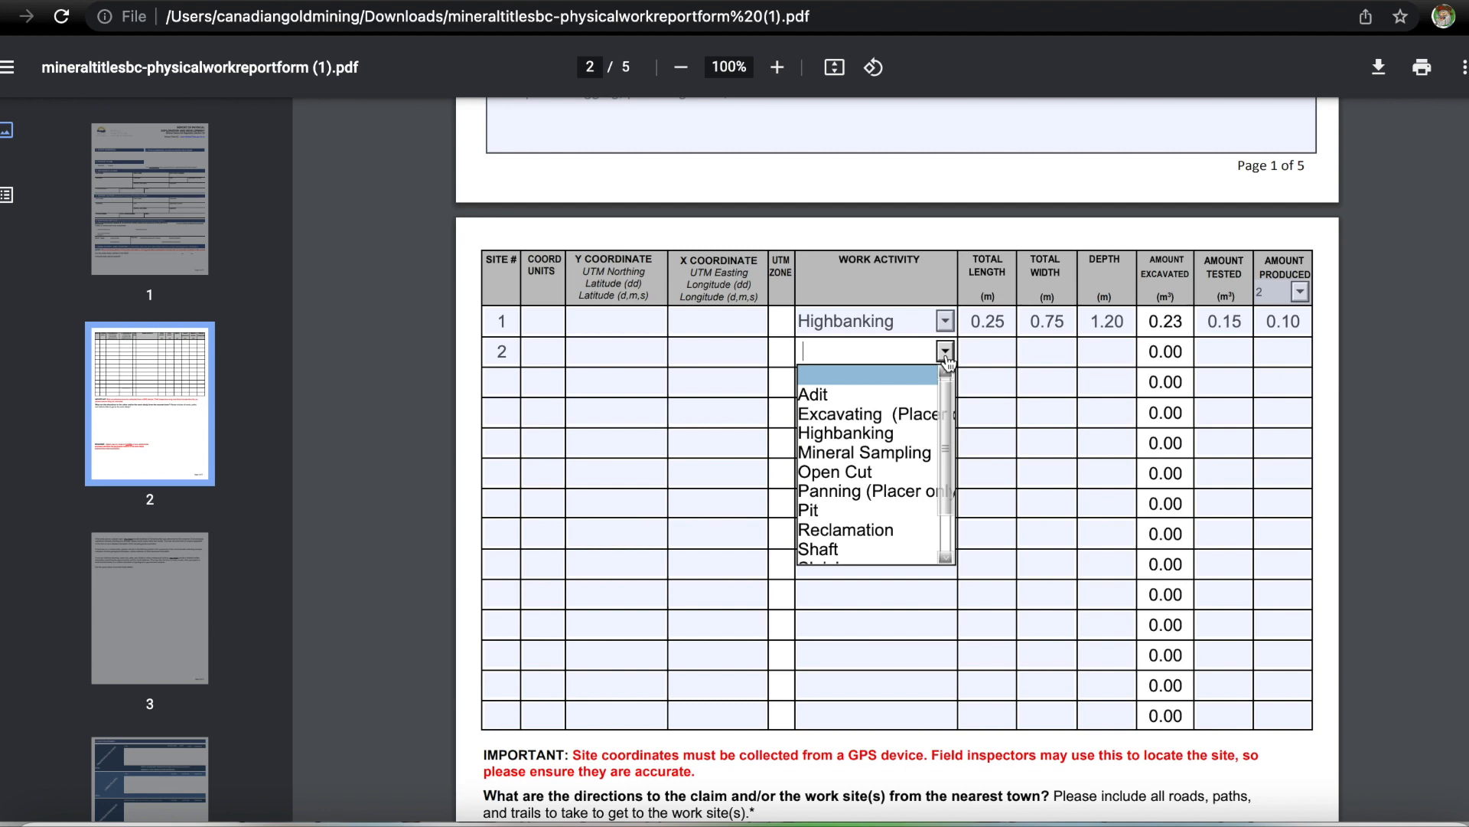
left_click(858, 531)
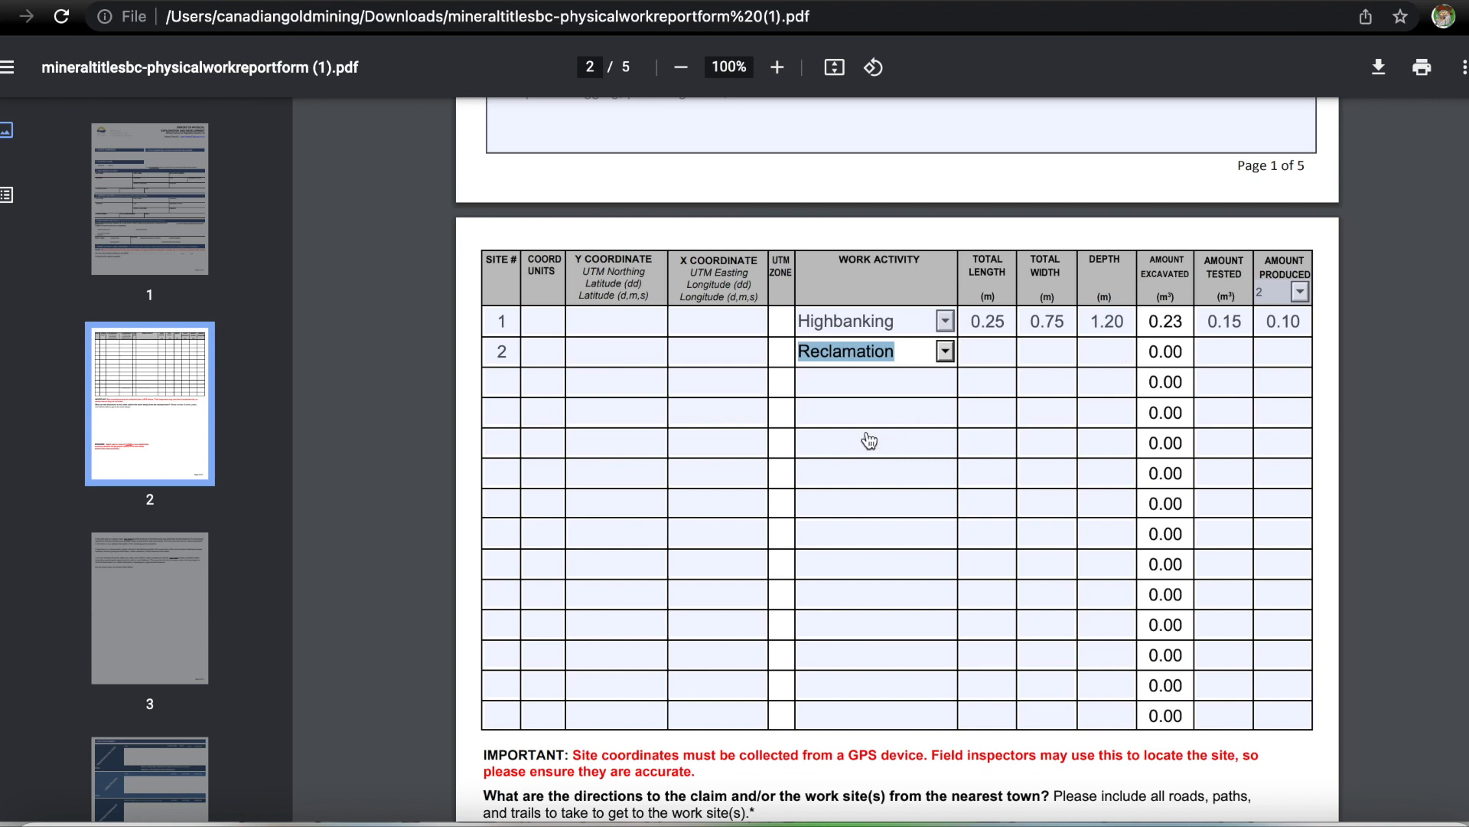
Examine the site directions, required map and testing evidence sections on pages 2 and 3 of the form.
scroll(869, 442, "down", 2)
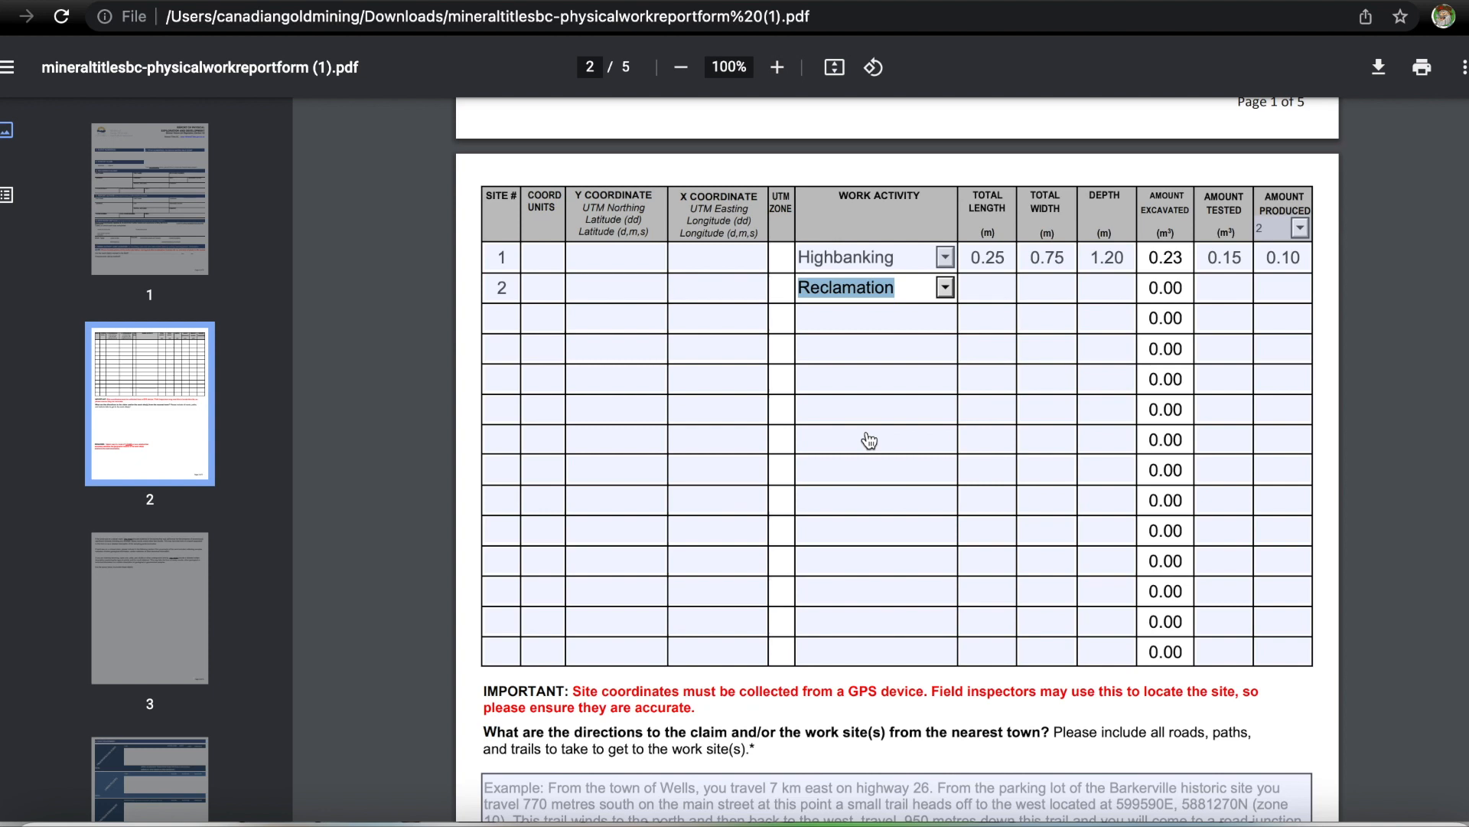
scroll(1182, 383, "down", 4)
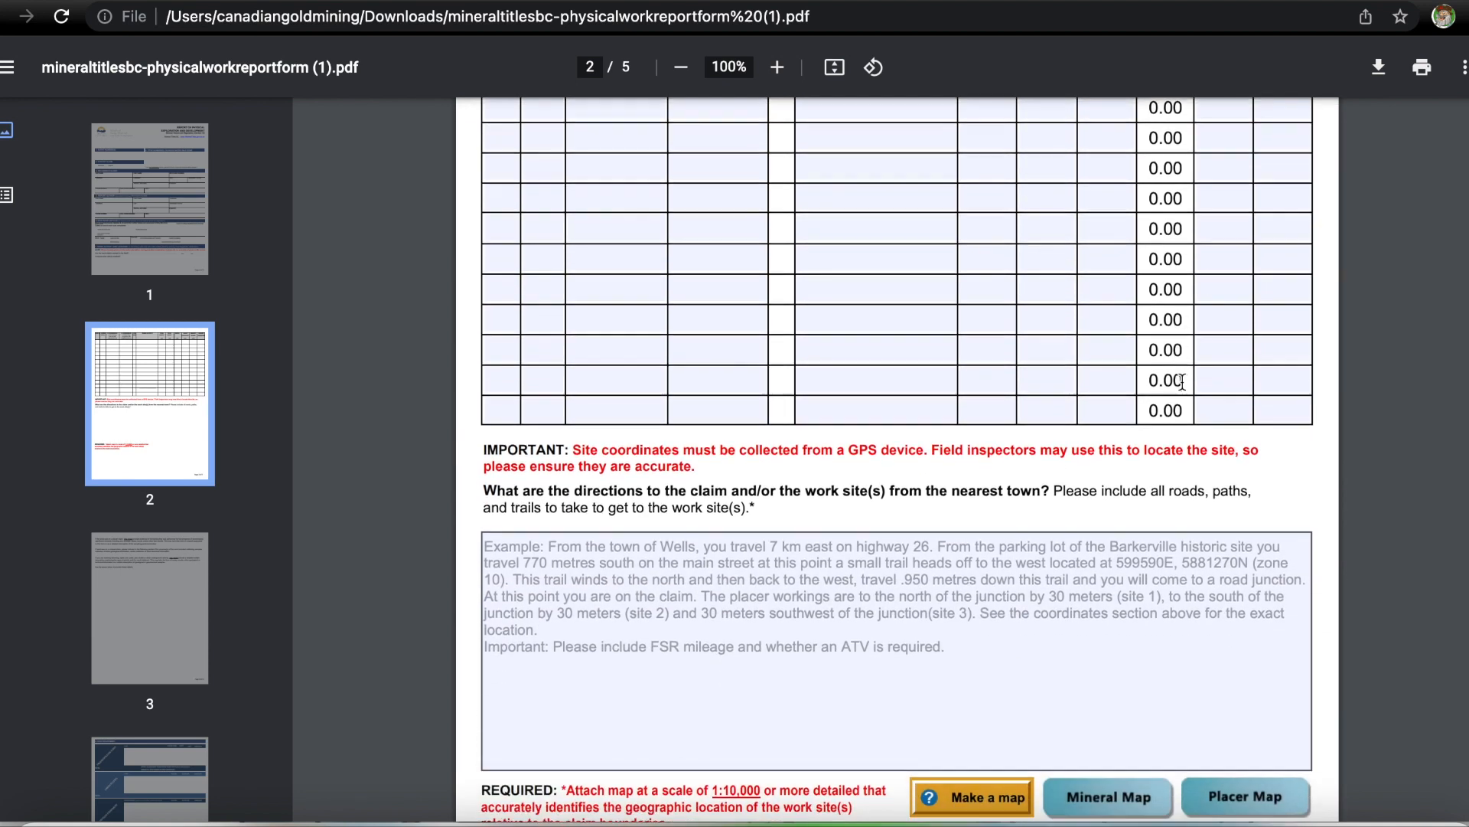
scroll(1182, 383, "down", 2)
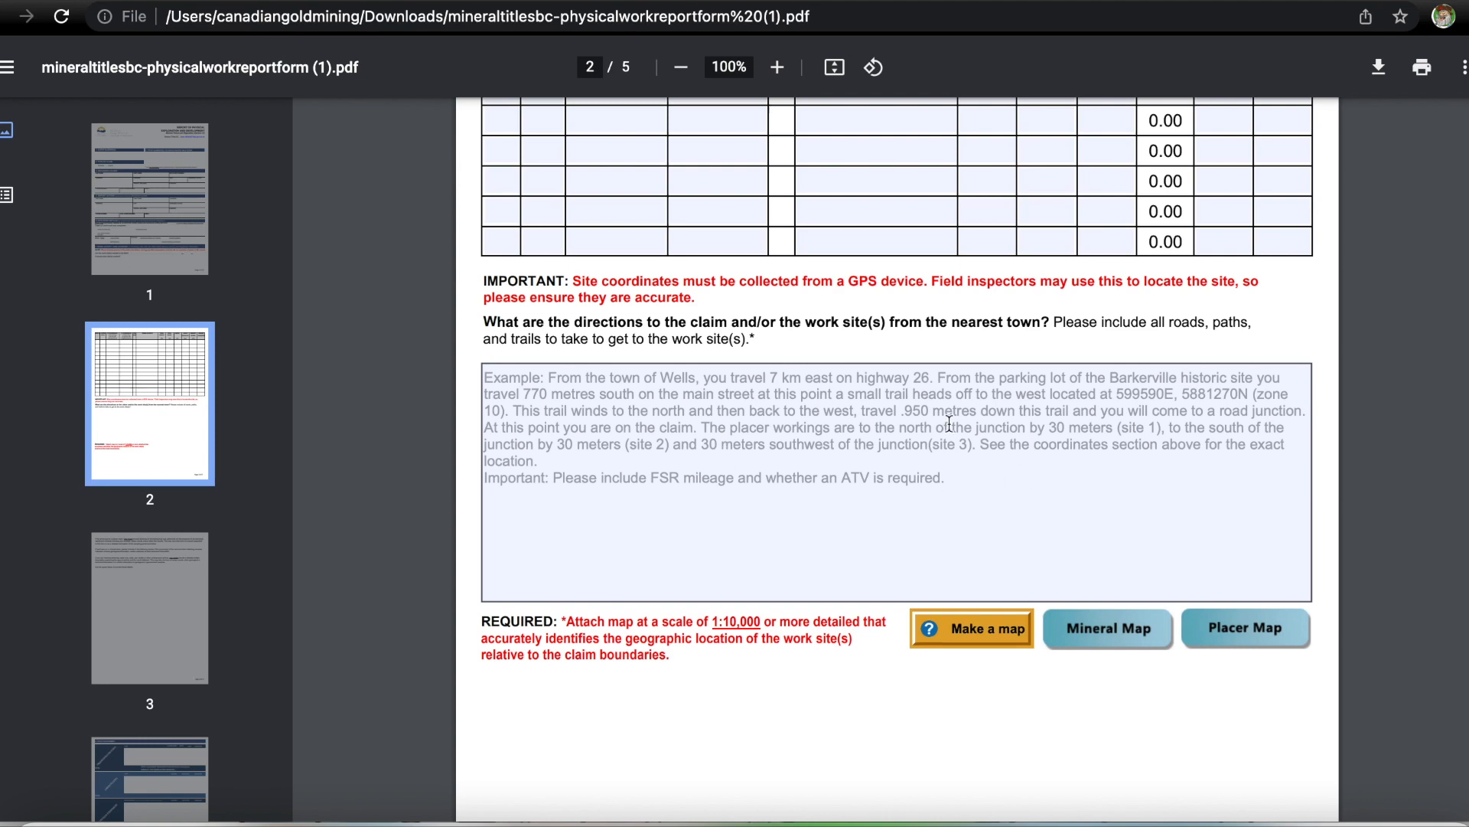
scroll(917, 483, "down", 5)
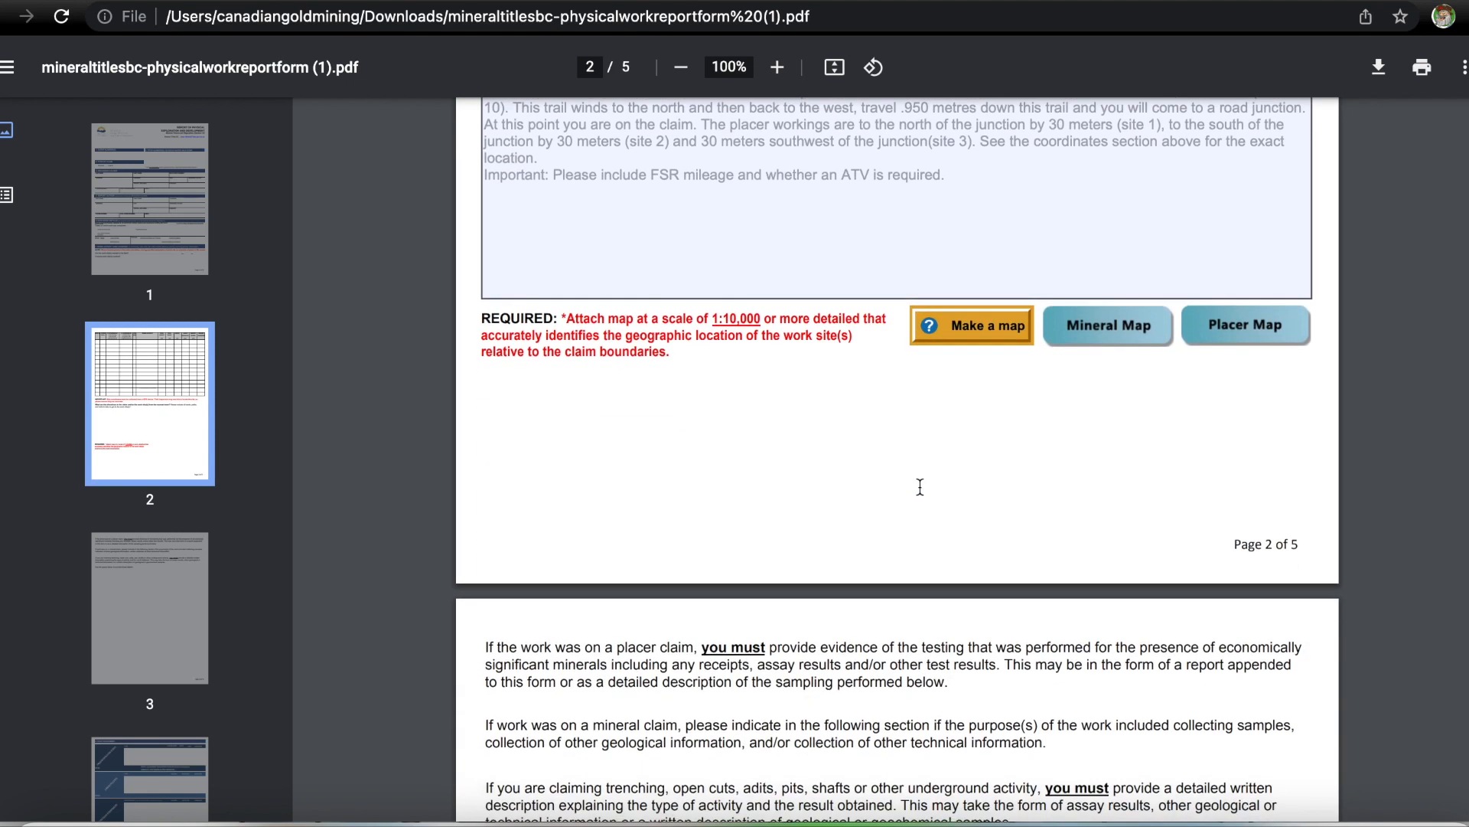
scroll(939, 626, "down", 6)
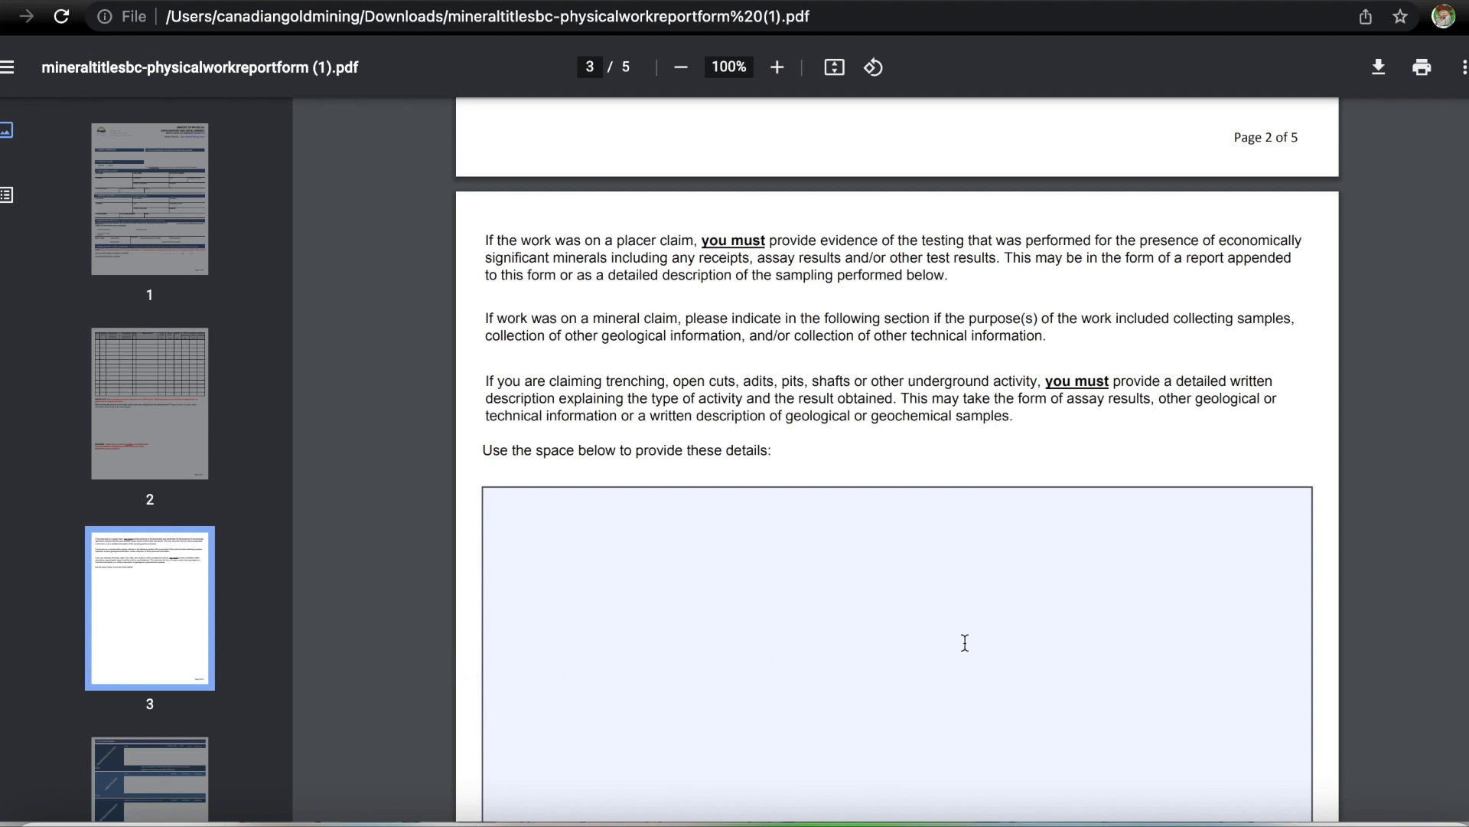
scroll(965, 643, "down", 3)
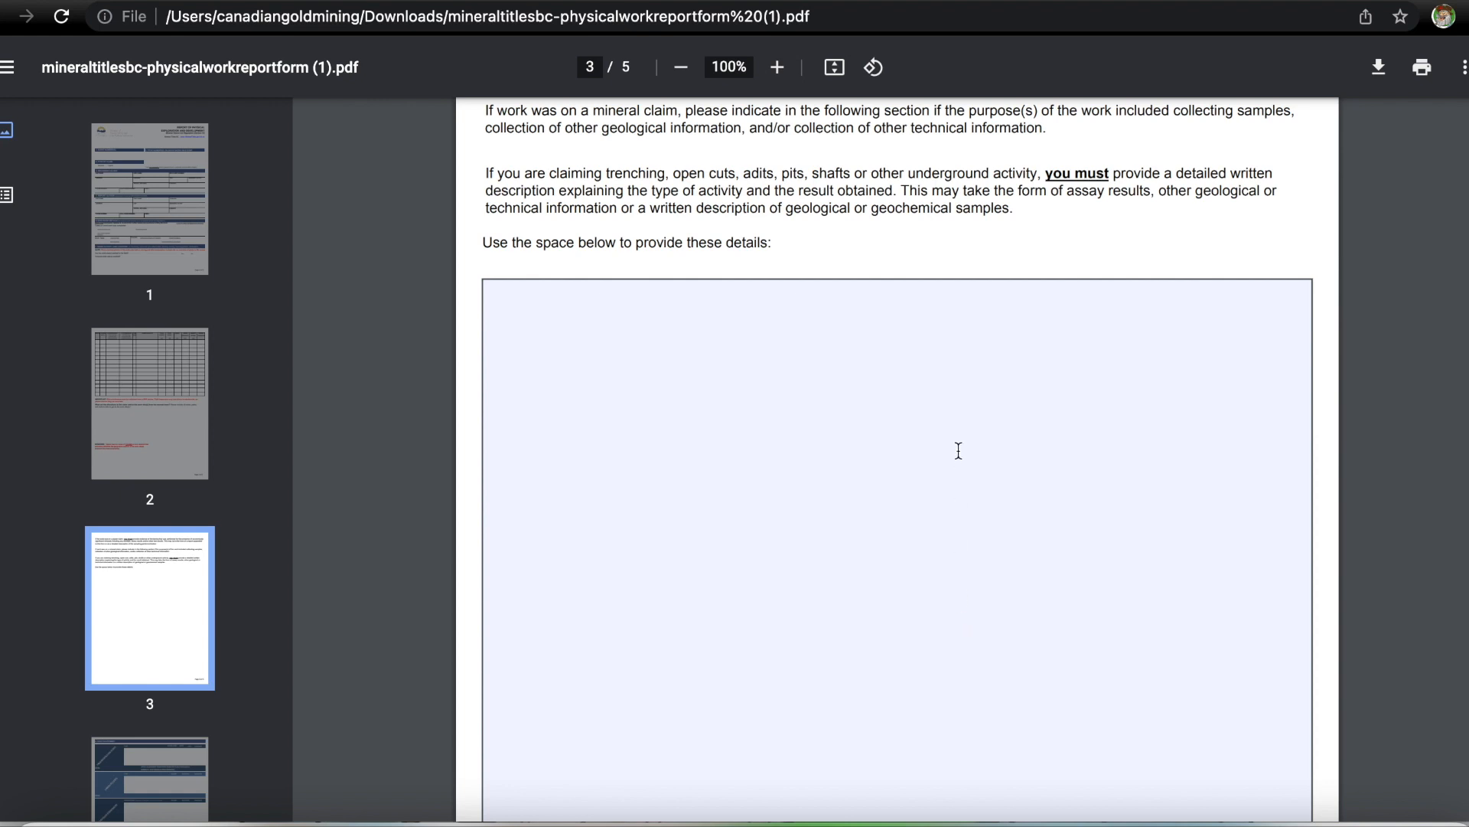
scroll(959, 450, "down", 3)
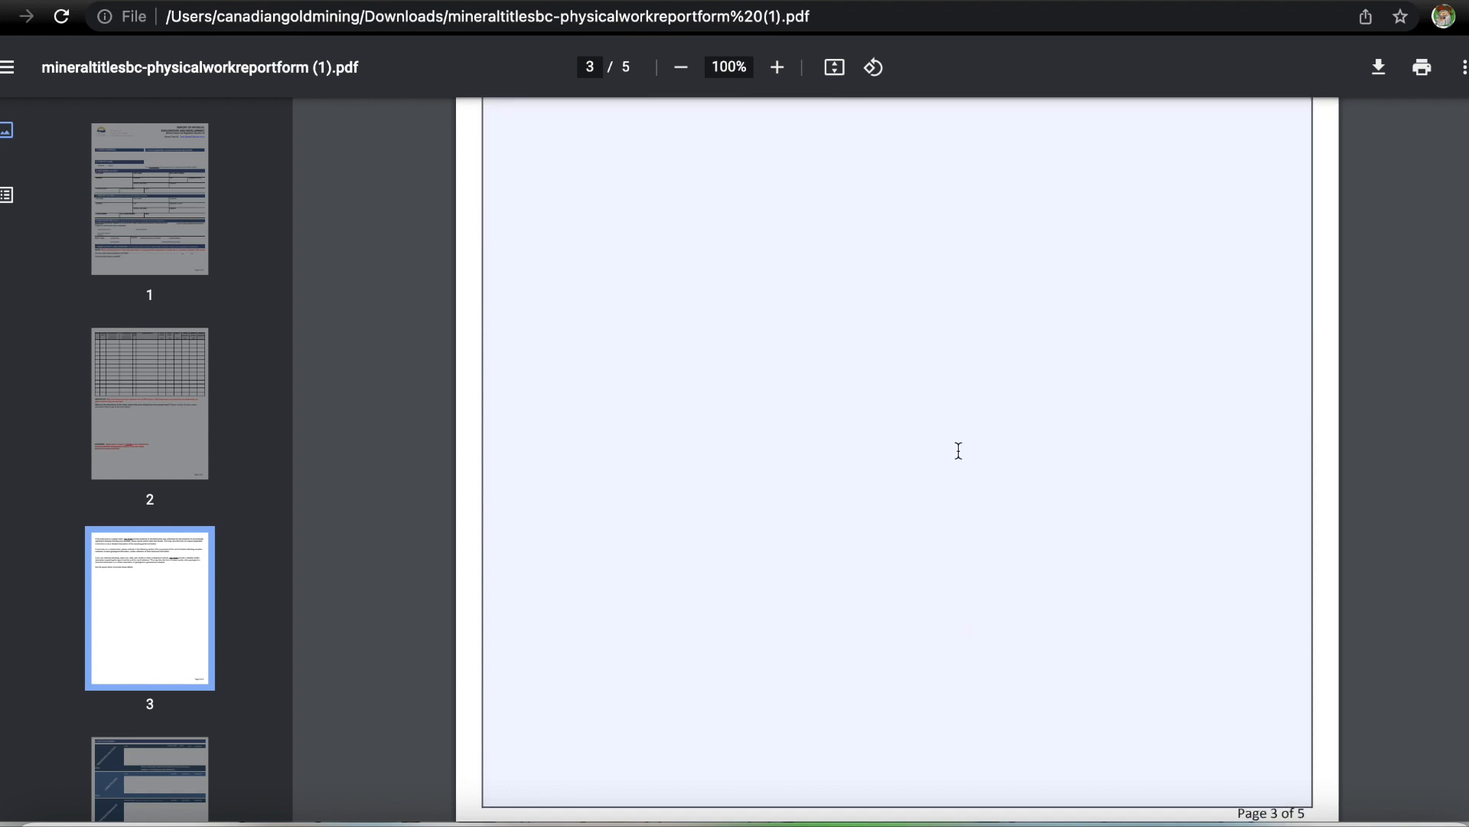
Add a Vehicle 4x4 entry of 1200 km to the transportation costs in the Cost Statement.
scroll(958, 450, "down", 8)
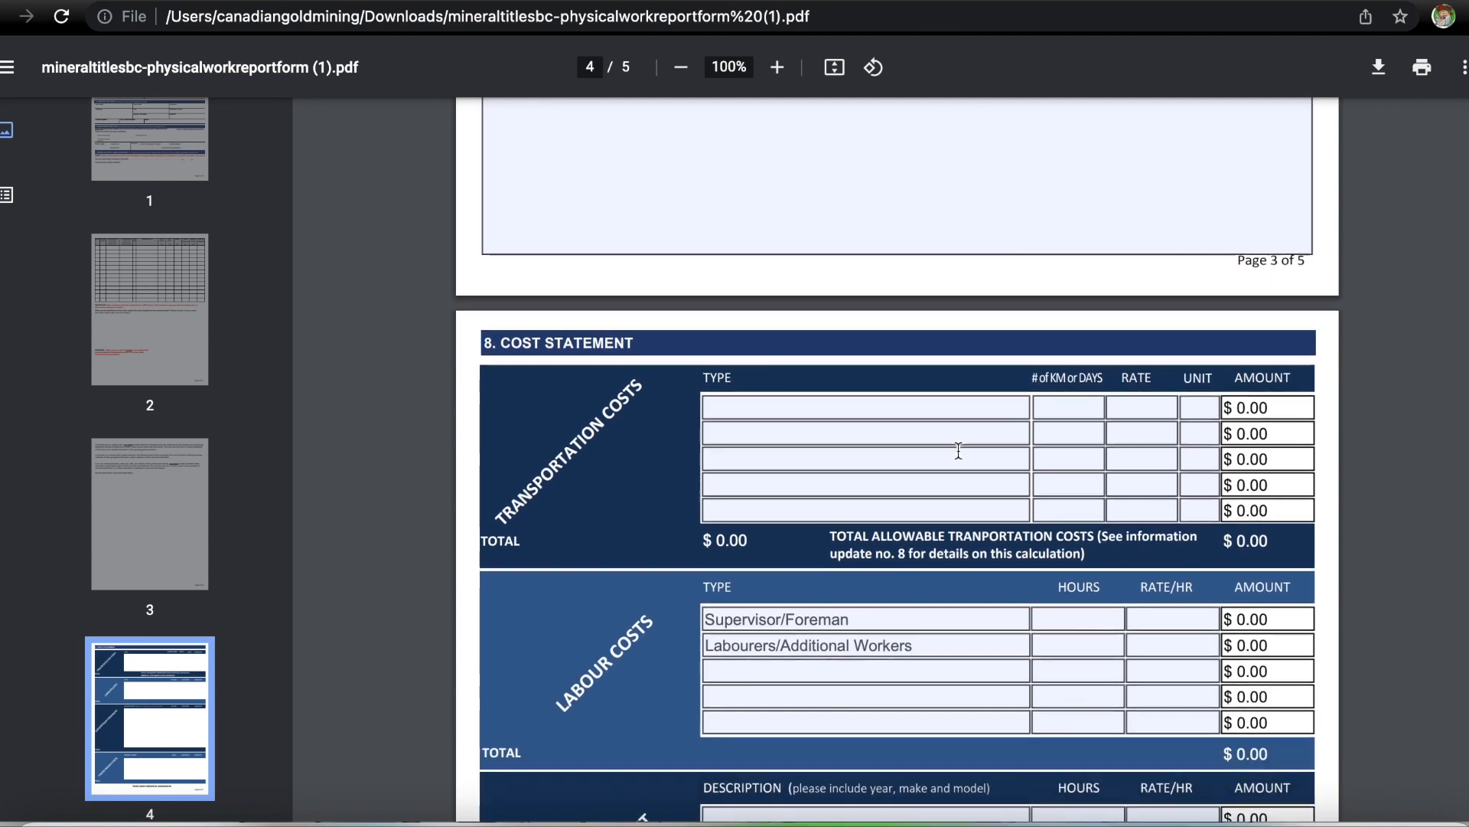
left_click(942, 402)
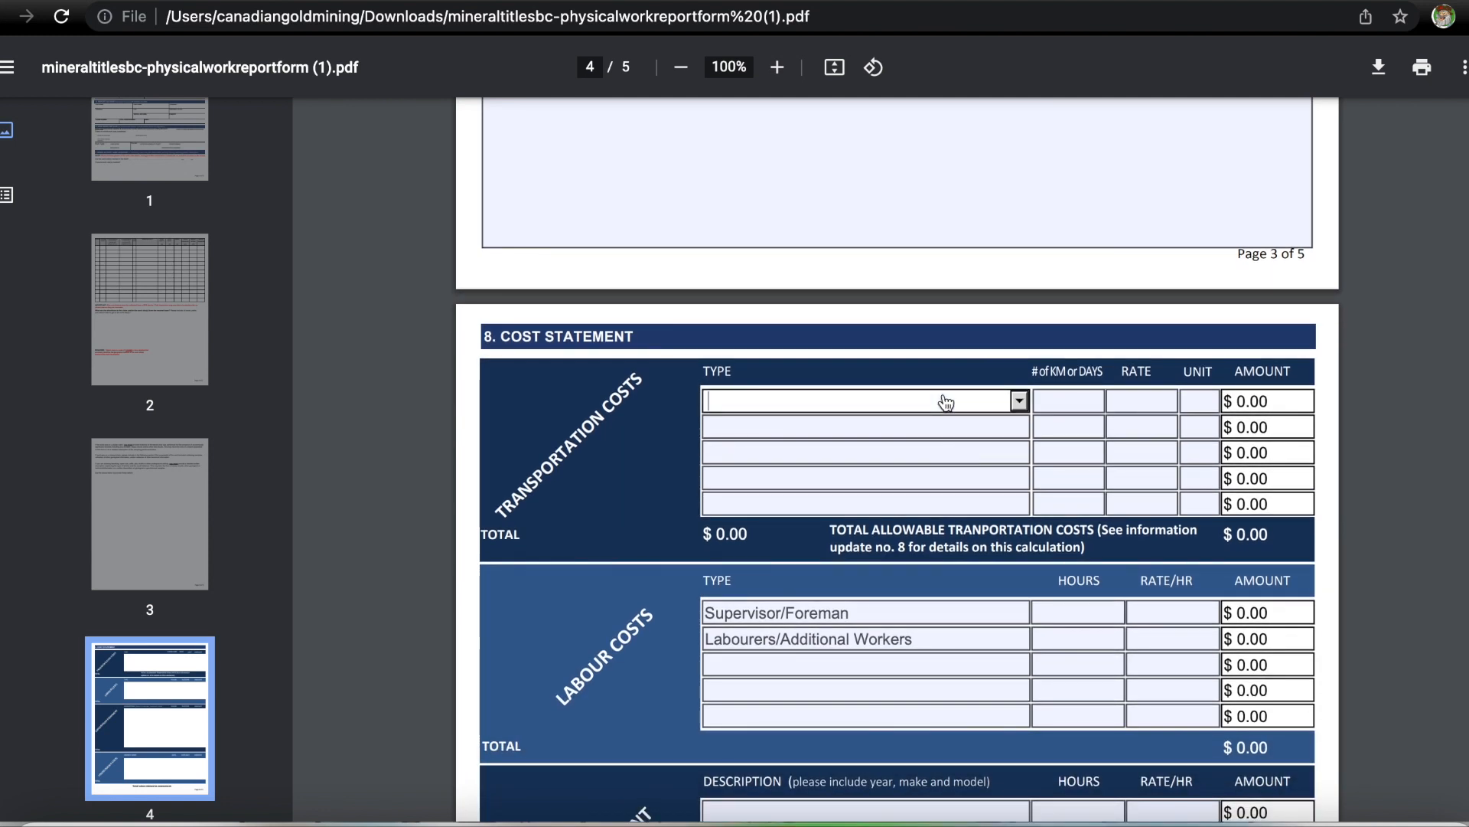
left_click(1018, 401)
left_click(822, 470)
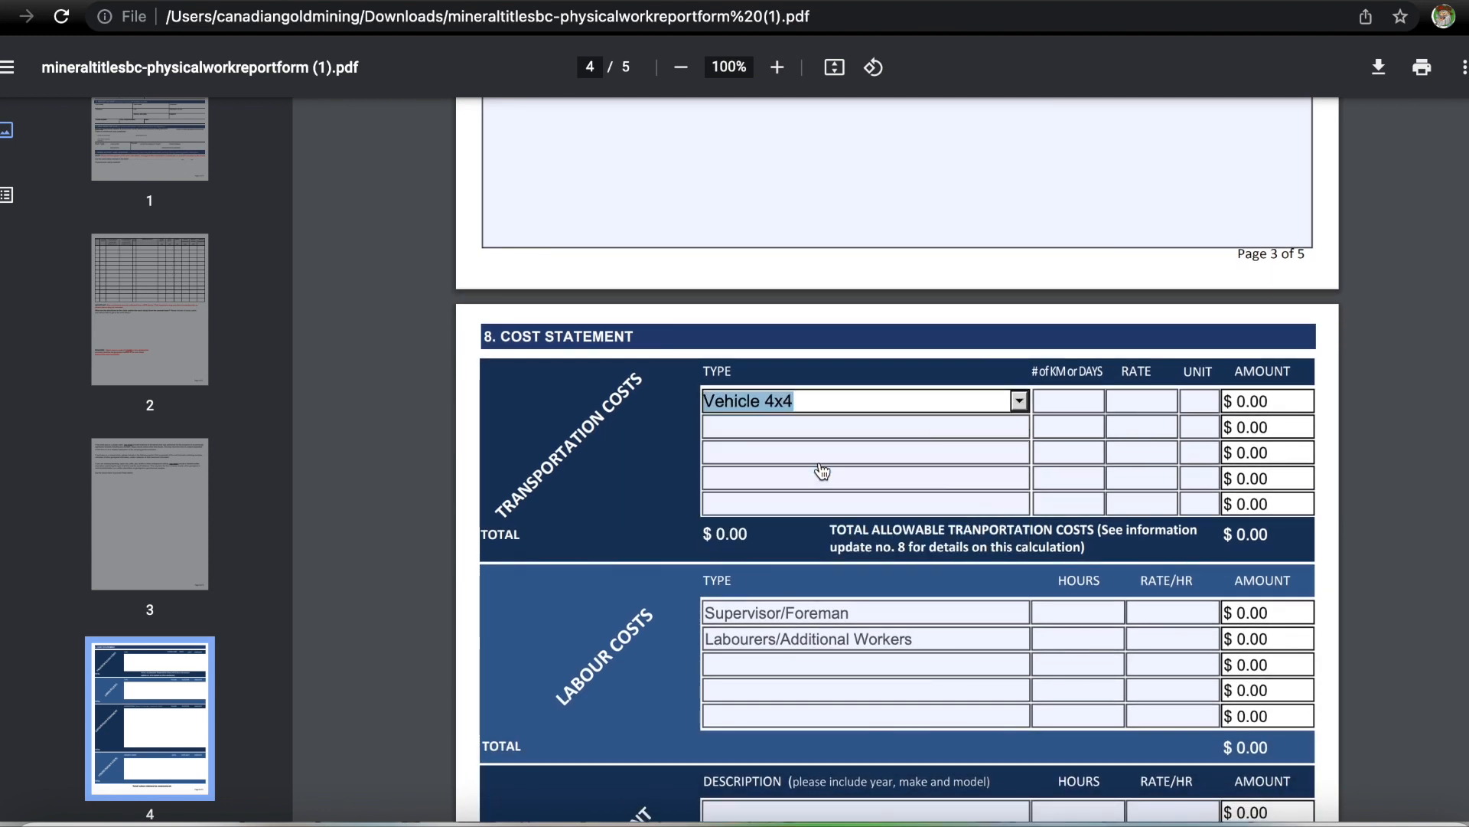
left_click(1064, 398)
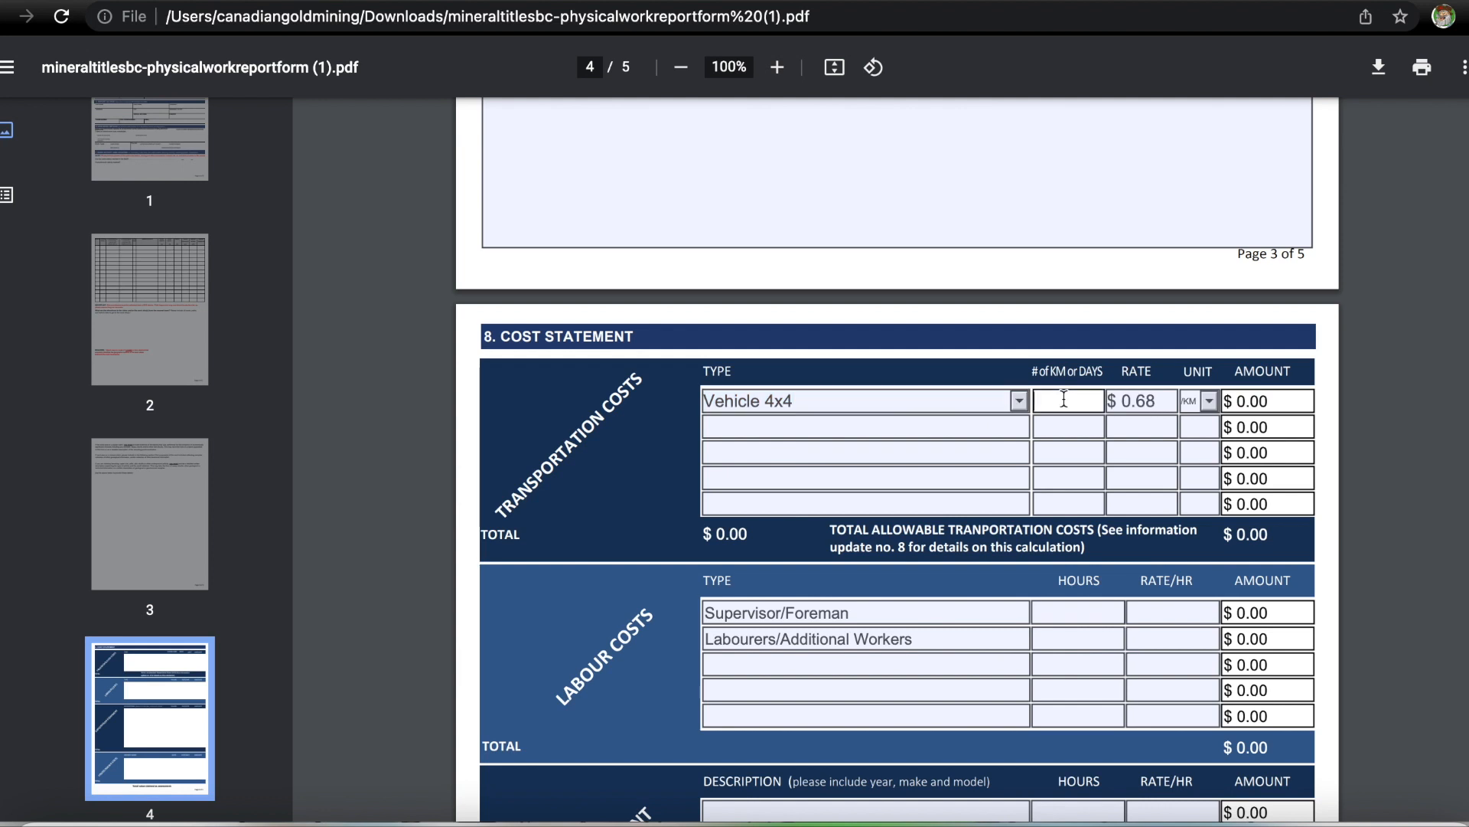
type("1200")
key("Tab")
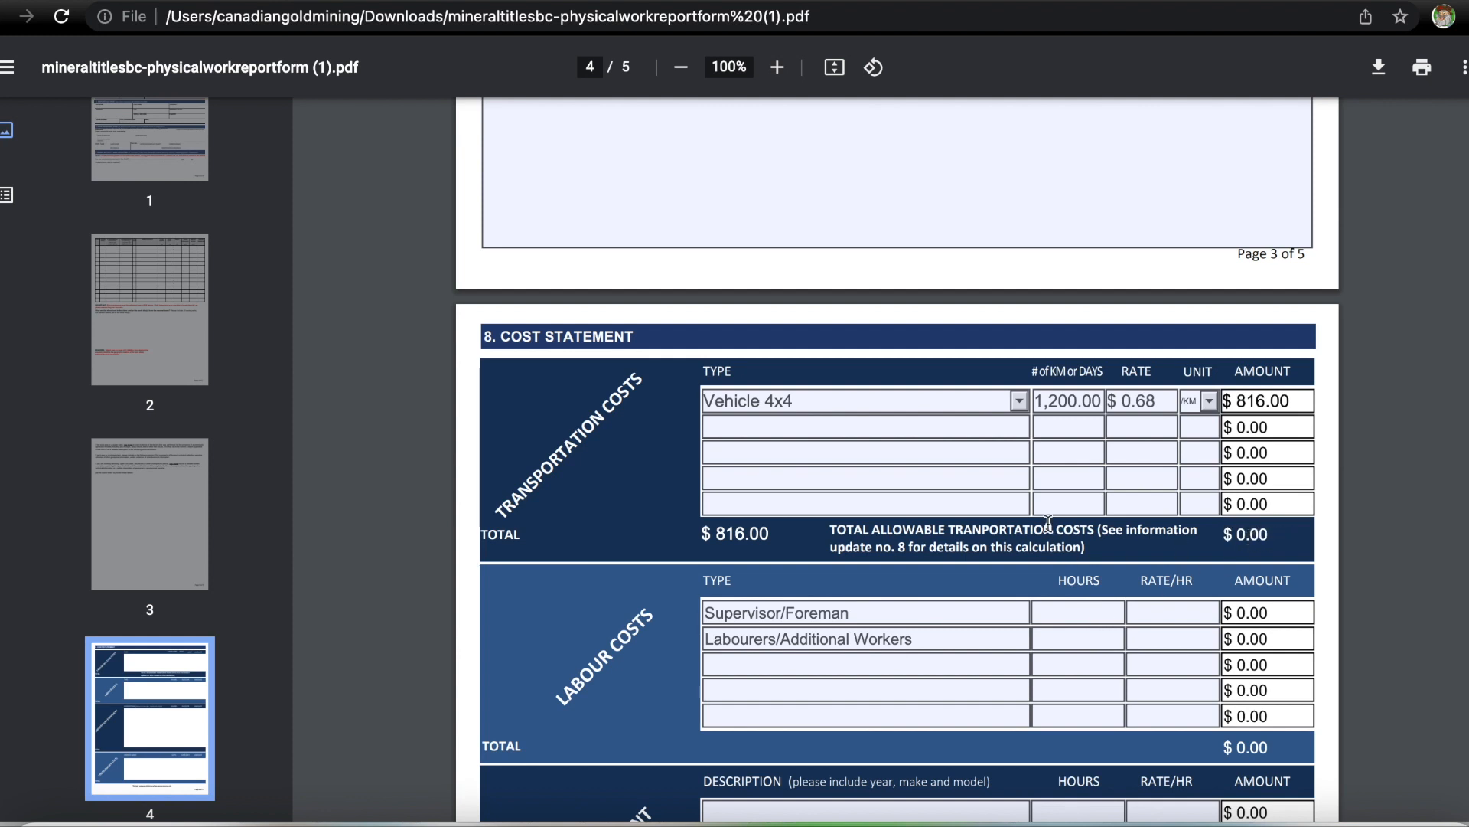
Fill in the labour costs with 8 supervisor hours at $40 per hour and 8 labourer hours at $30 per hour.
scroll(1051, 526, "down", 2)
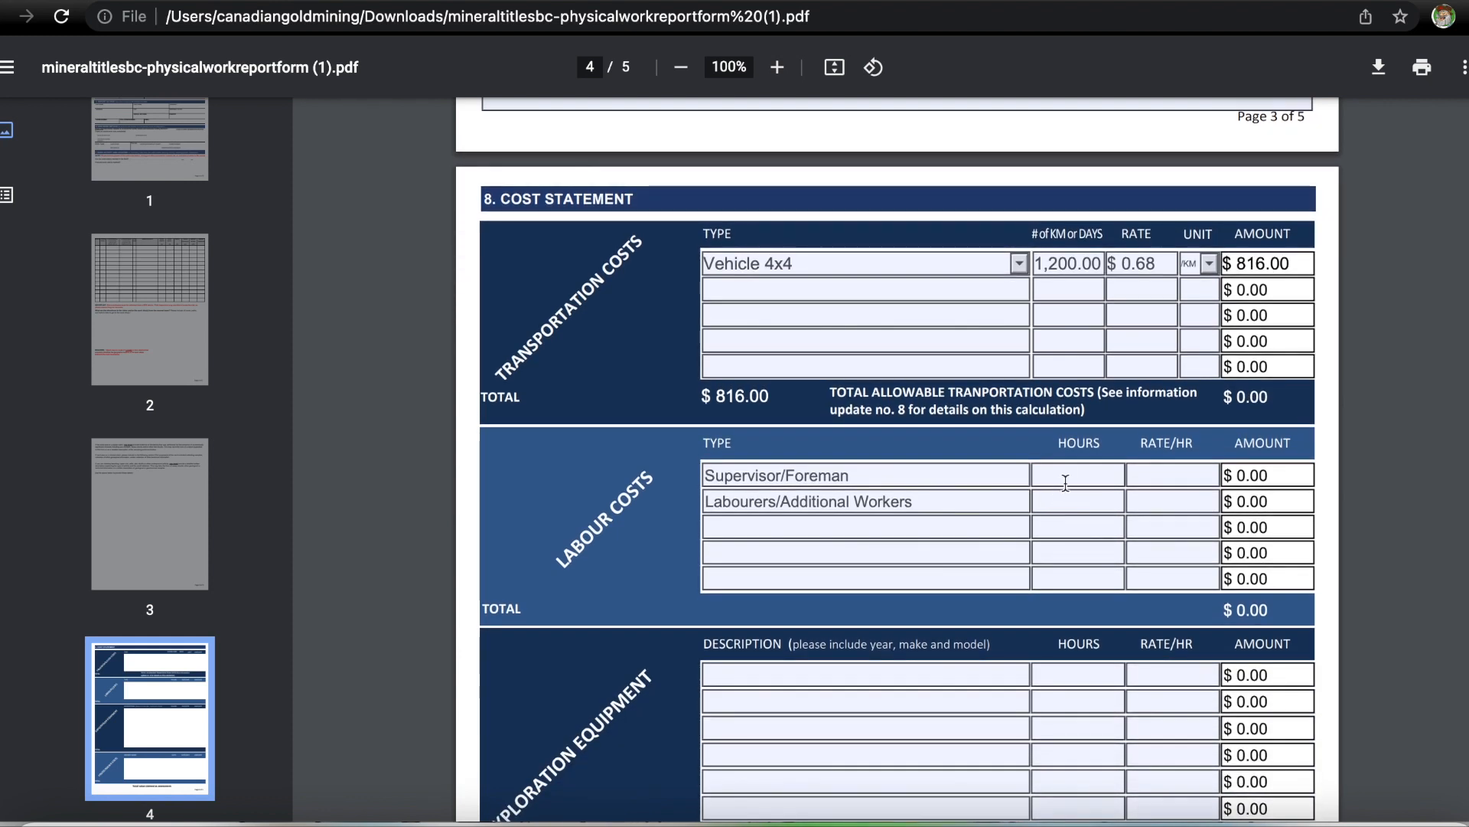
left_click(1072, 475)
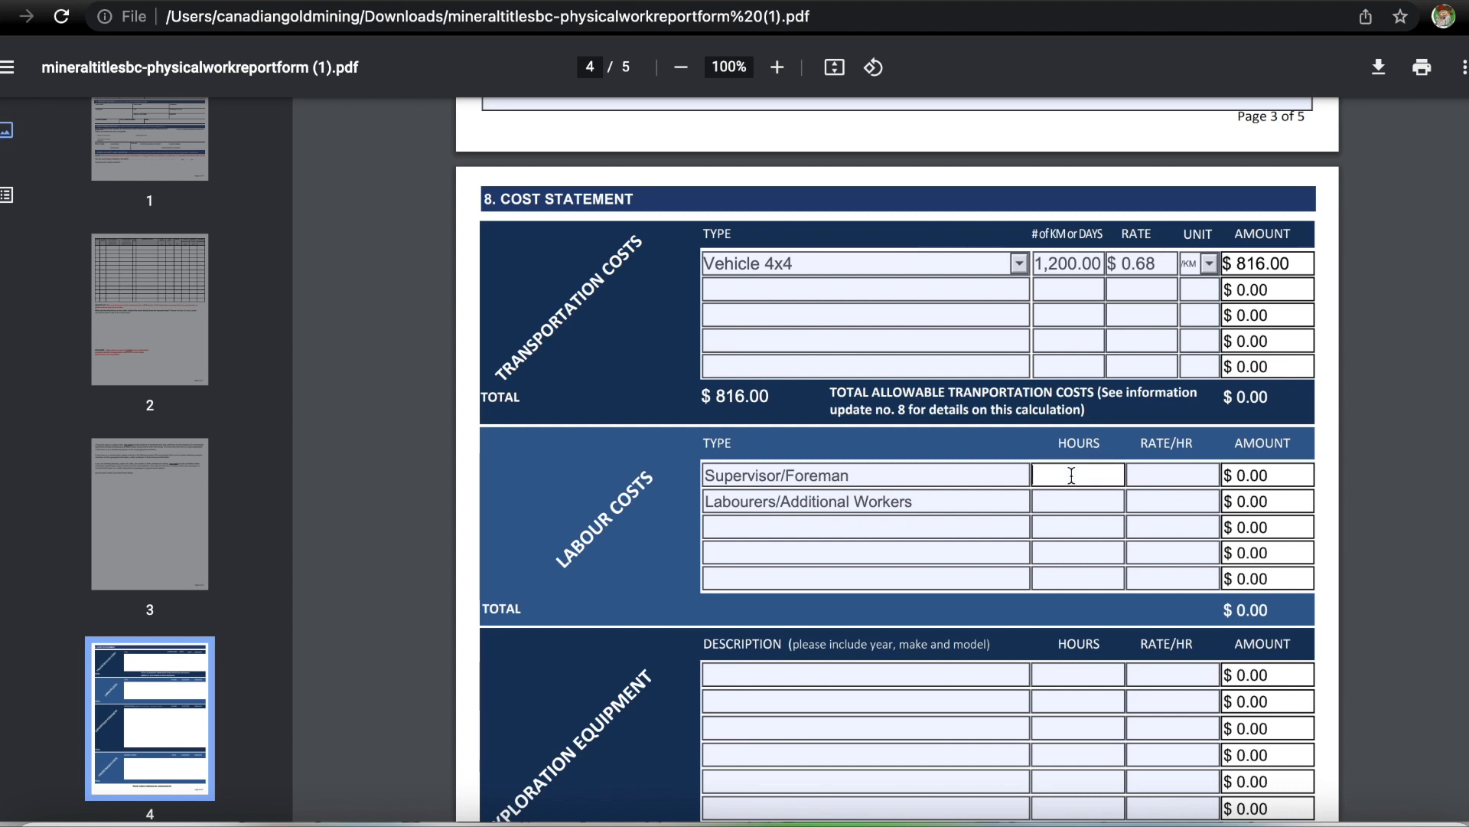
type("8")
left_click(1070, 500)
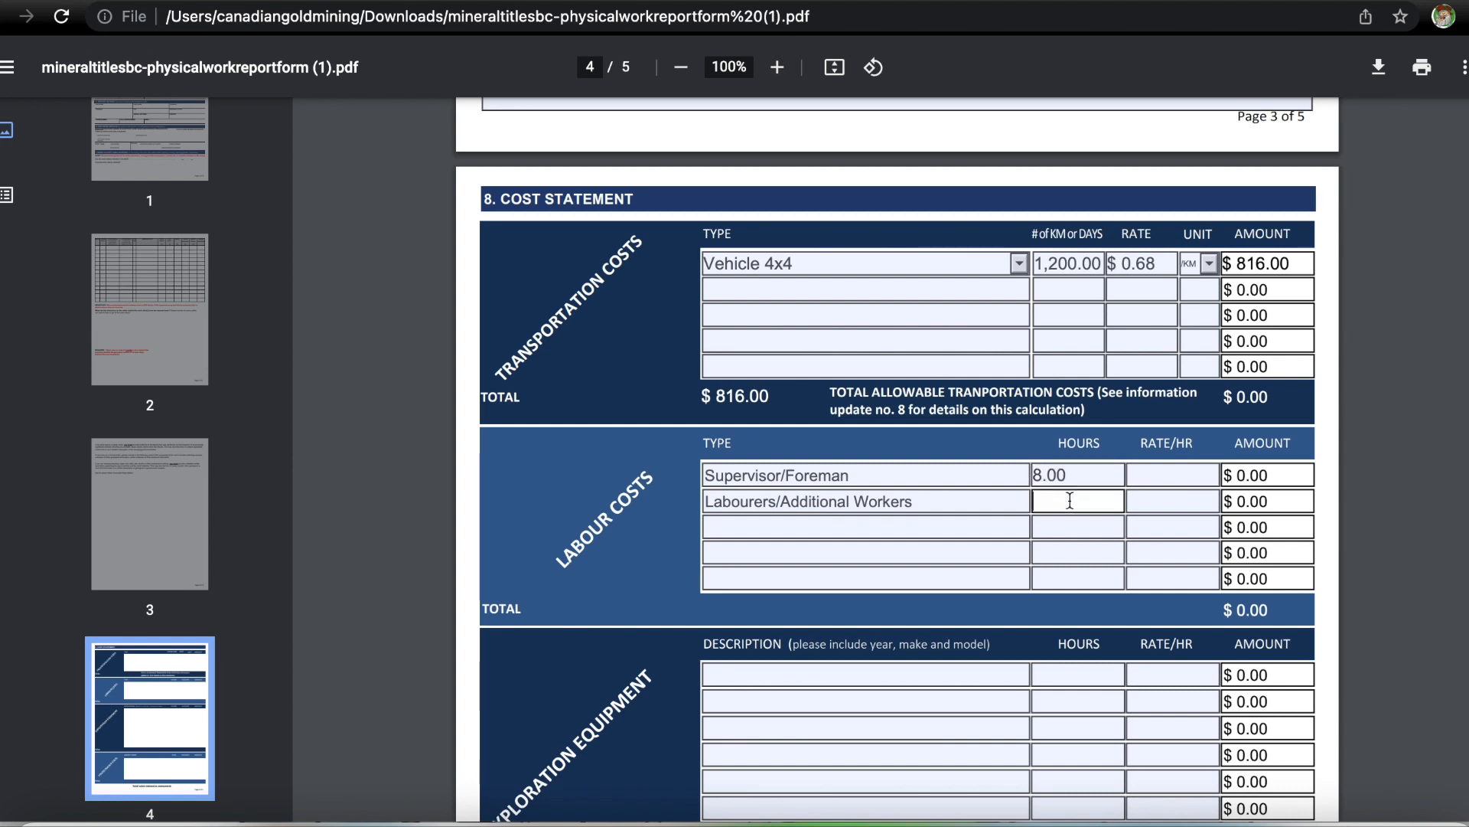
type("8")
left_click(1178, 474)
type("40")
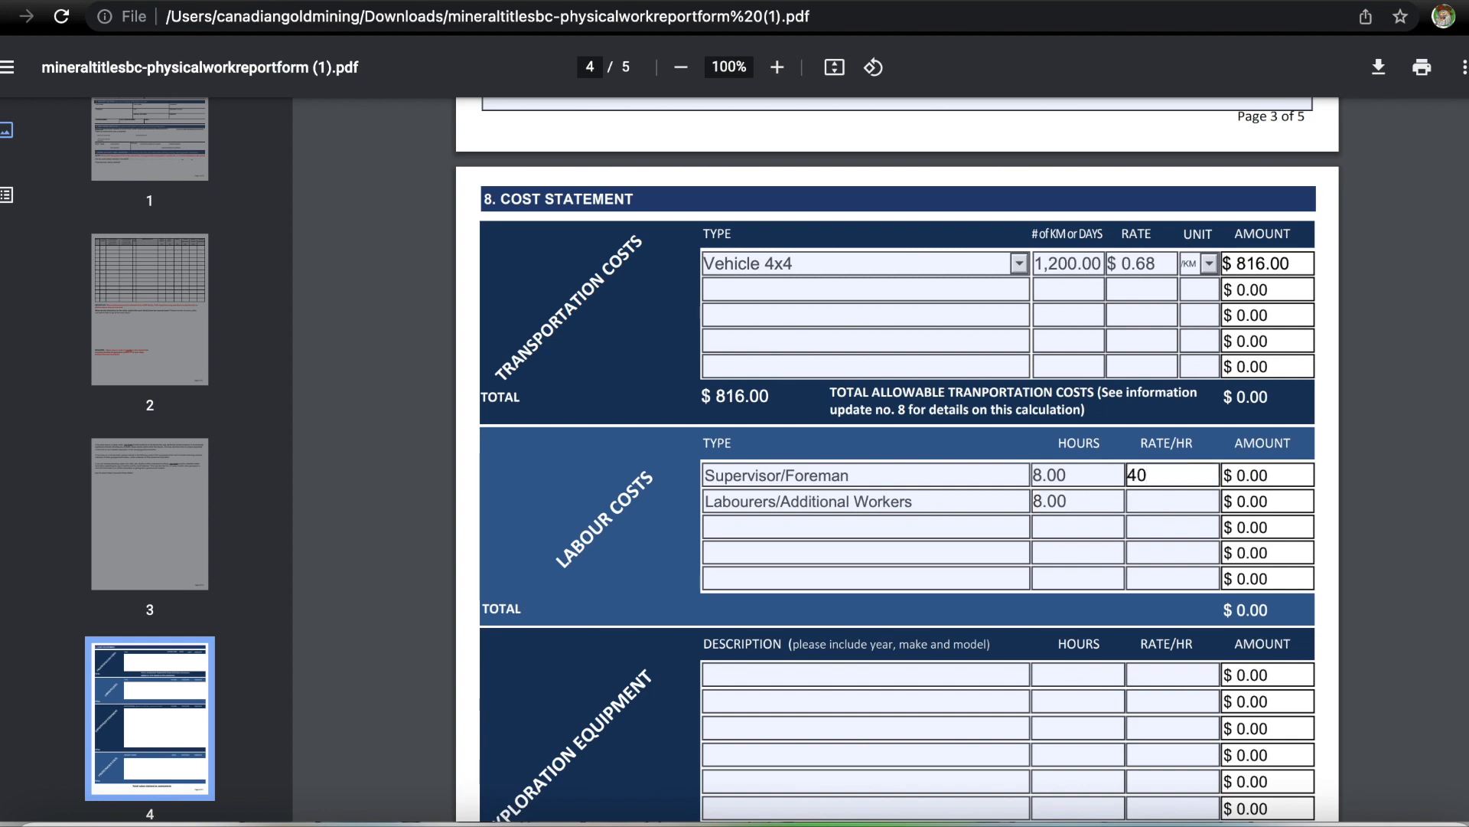
left_click(1169, 501)
type("30")
key("Return")
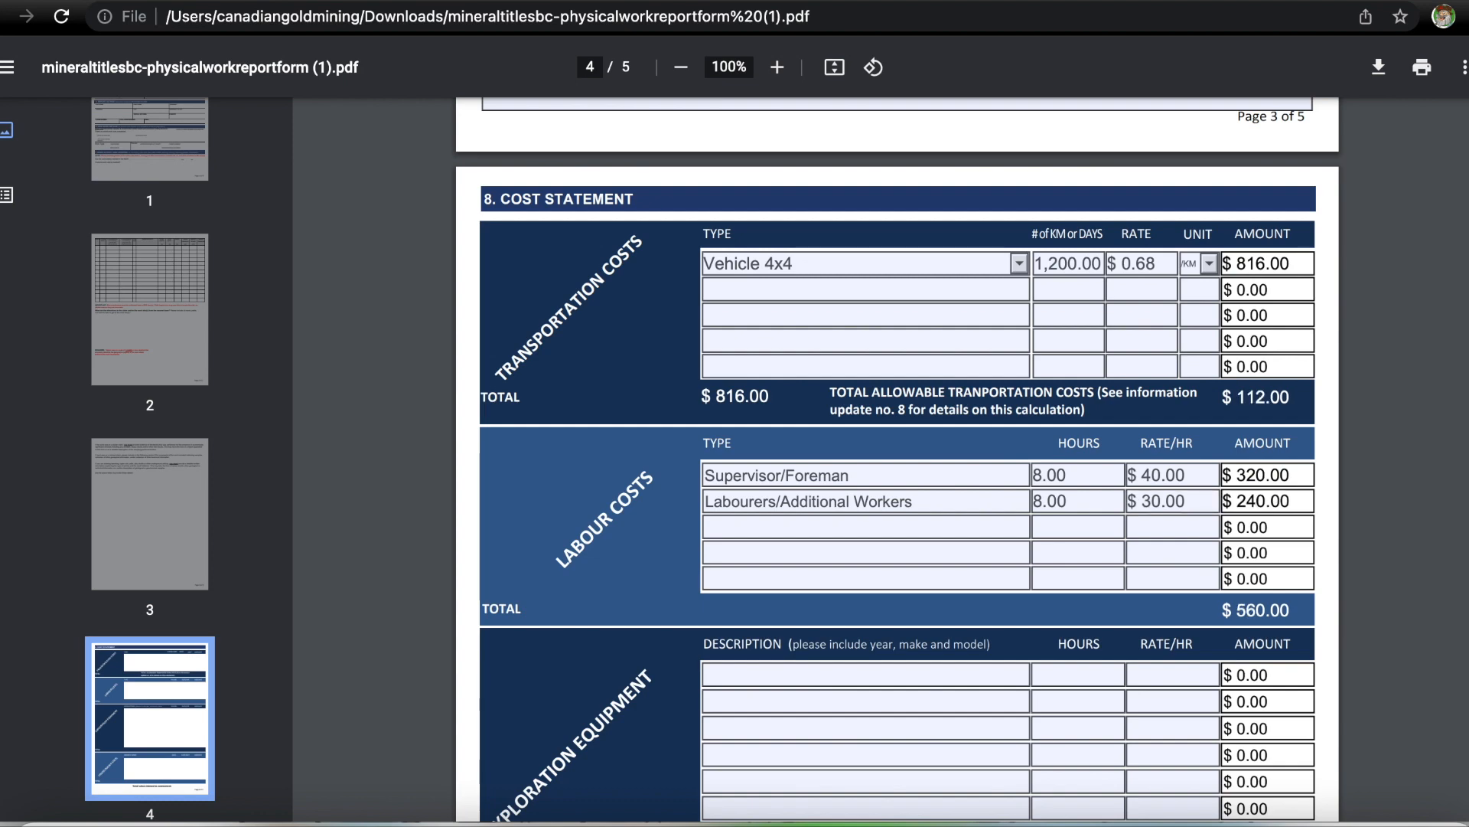
Add "spot" to the exploration equipment costs with 10 hours at a rate of $1 per hour.
scroll(850, 550, "down", 3)
left_click(850, 548)
type("spot")
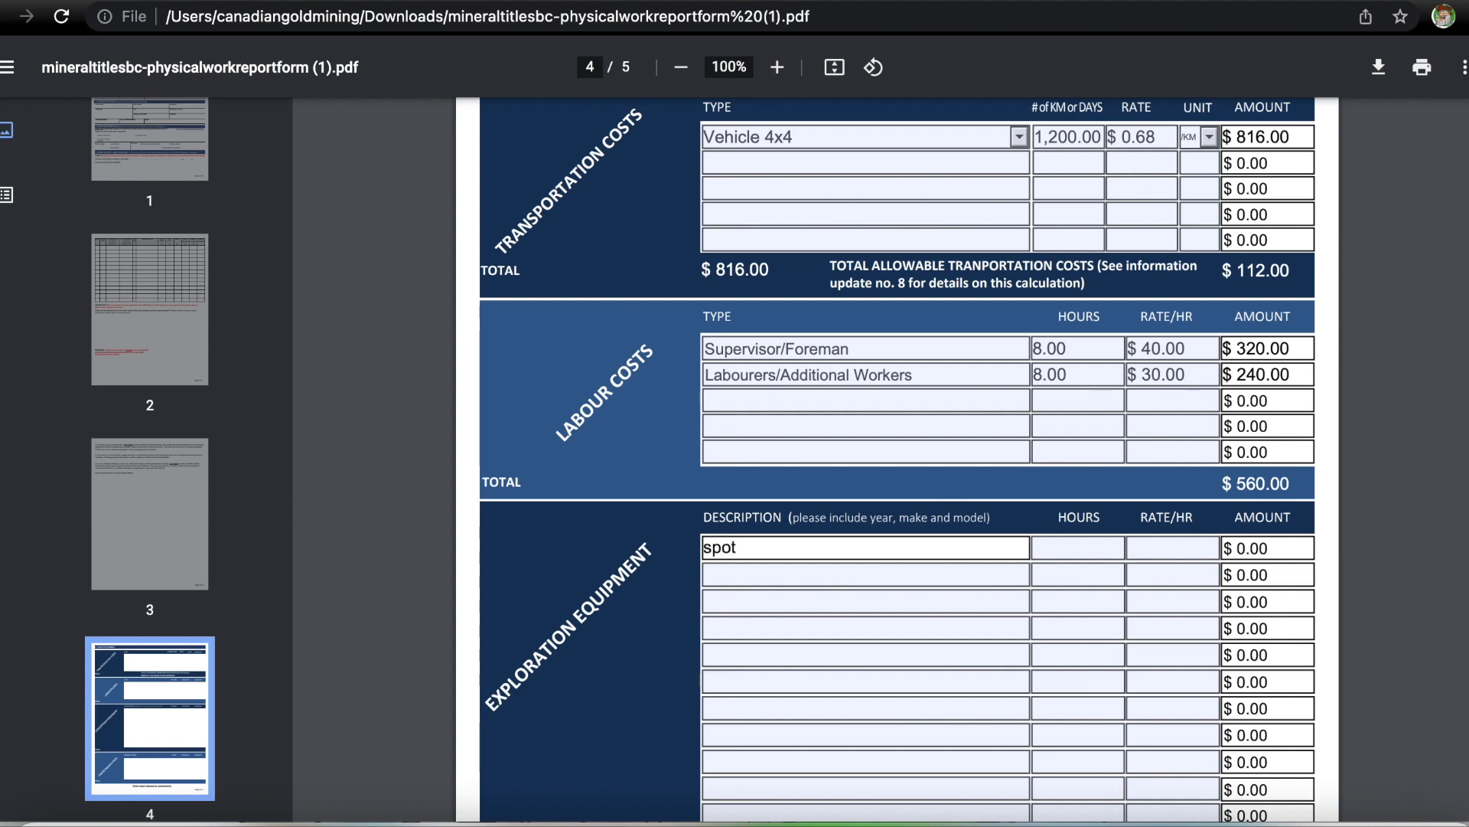
left_click(1078, 549)
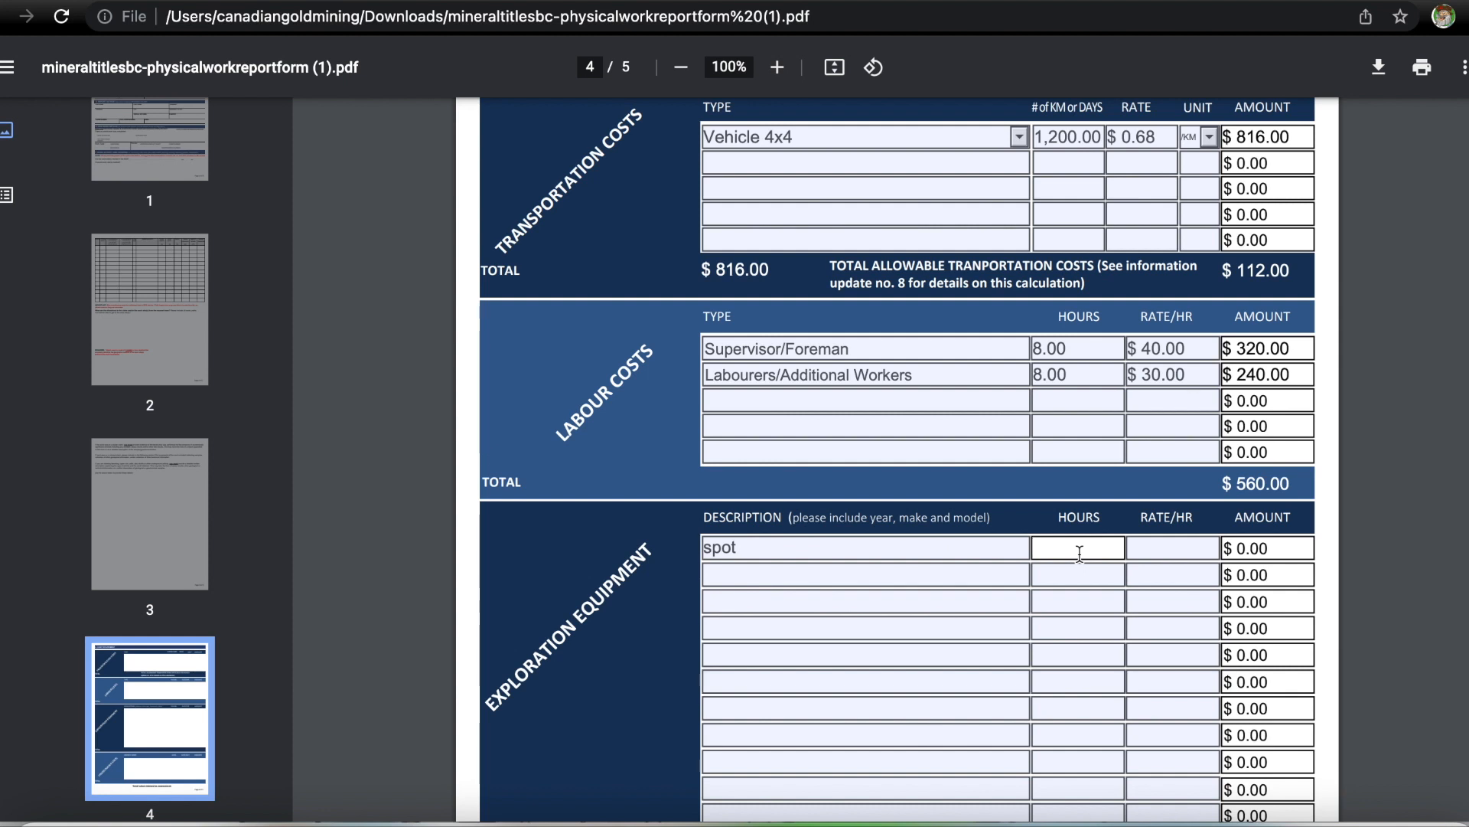
type("10")
key("Tab")
type("1")
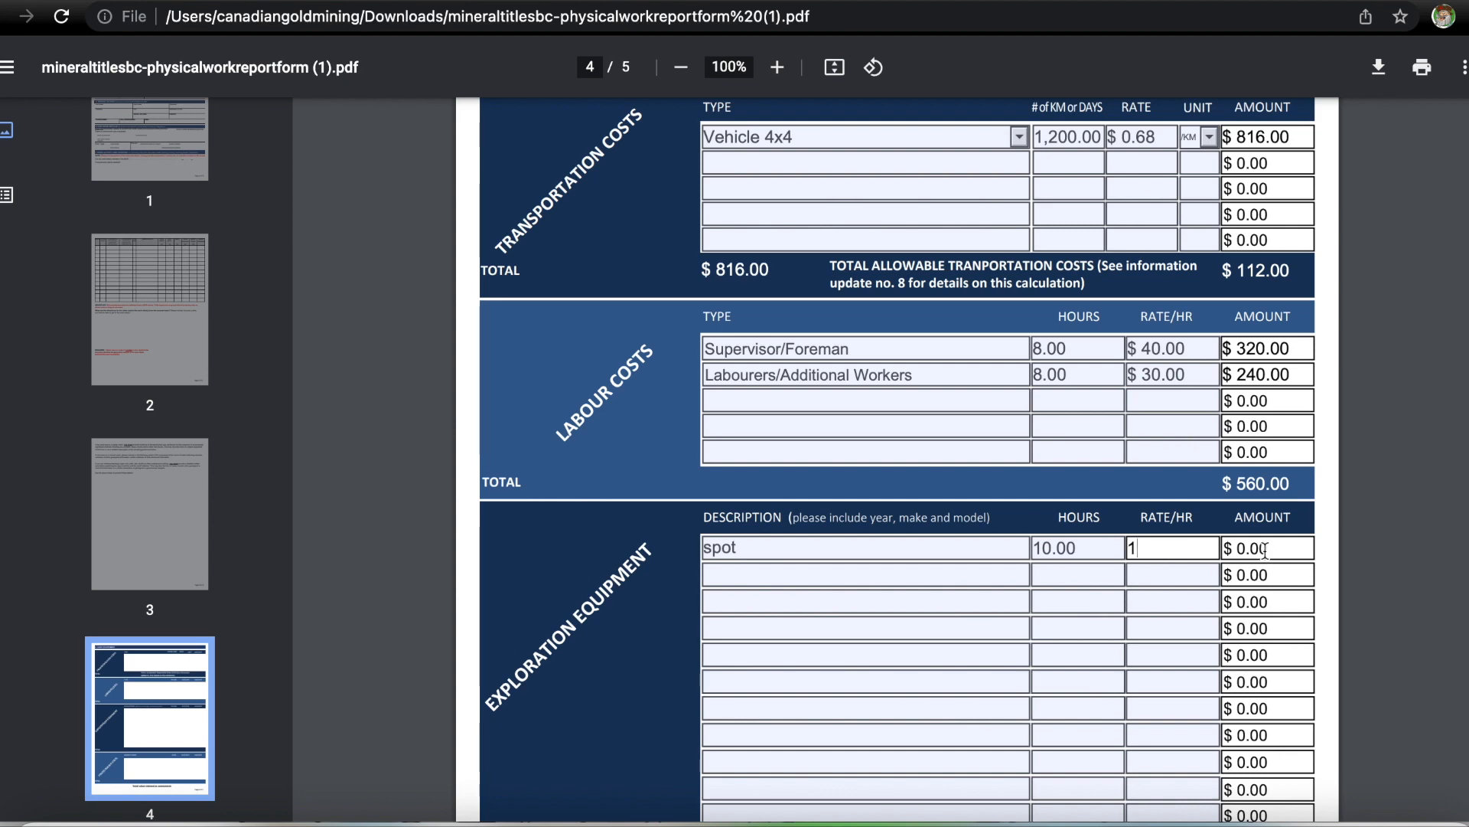
key("Tab")
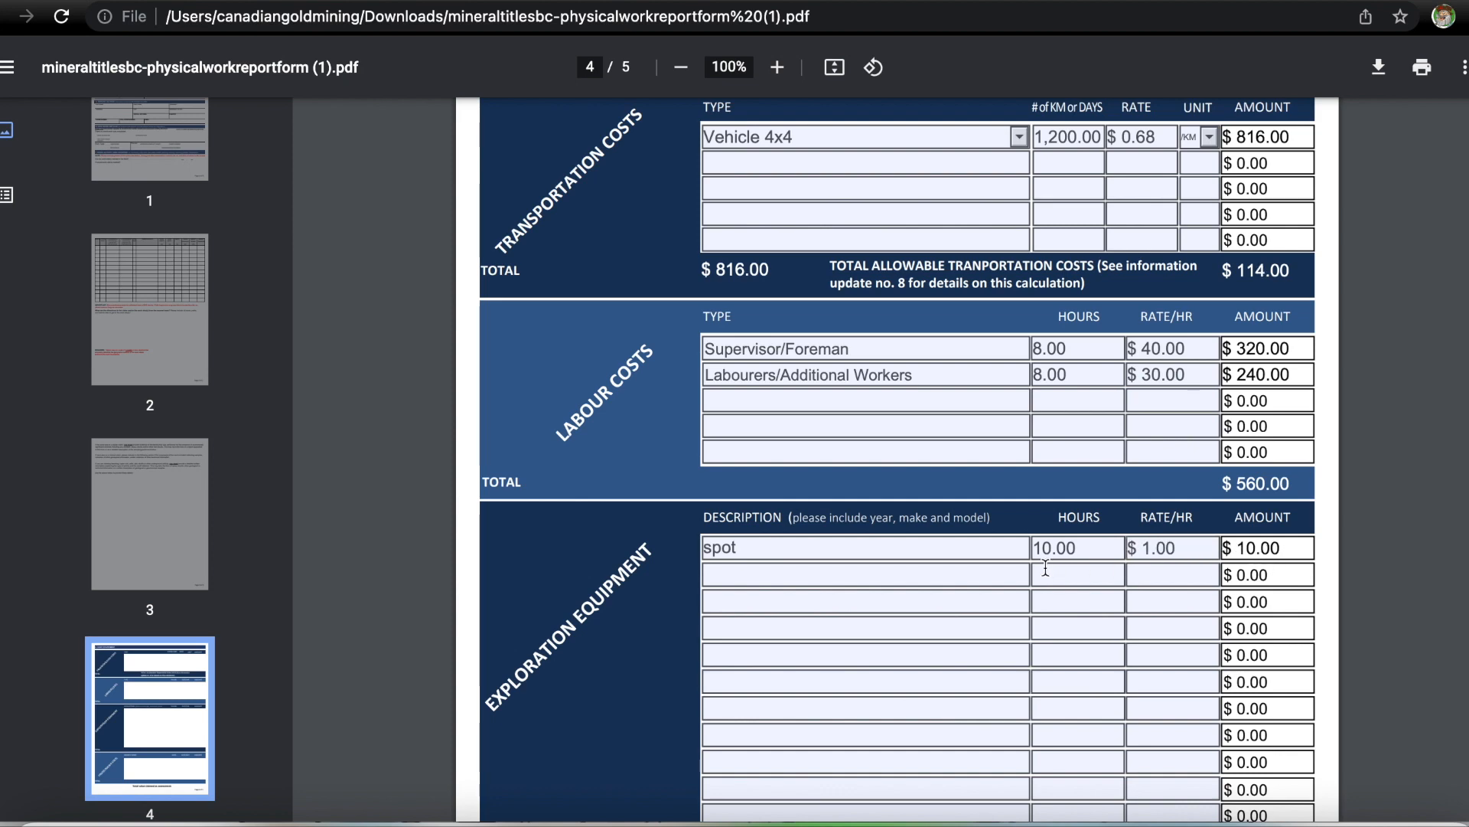
Fill the first food/lodging row with the first worker's name, 1 day and a rate of $90 per day.
scroll(1045, 569, "down", 5)
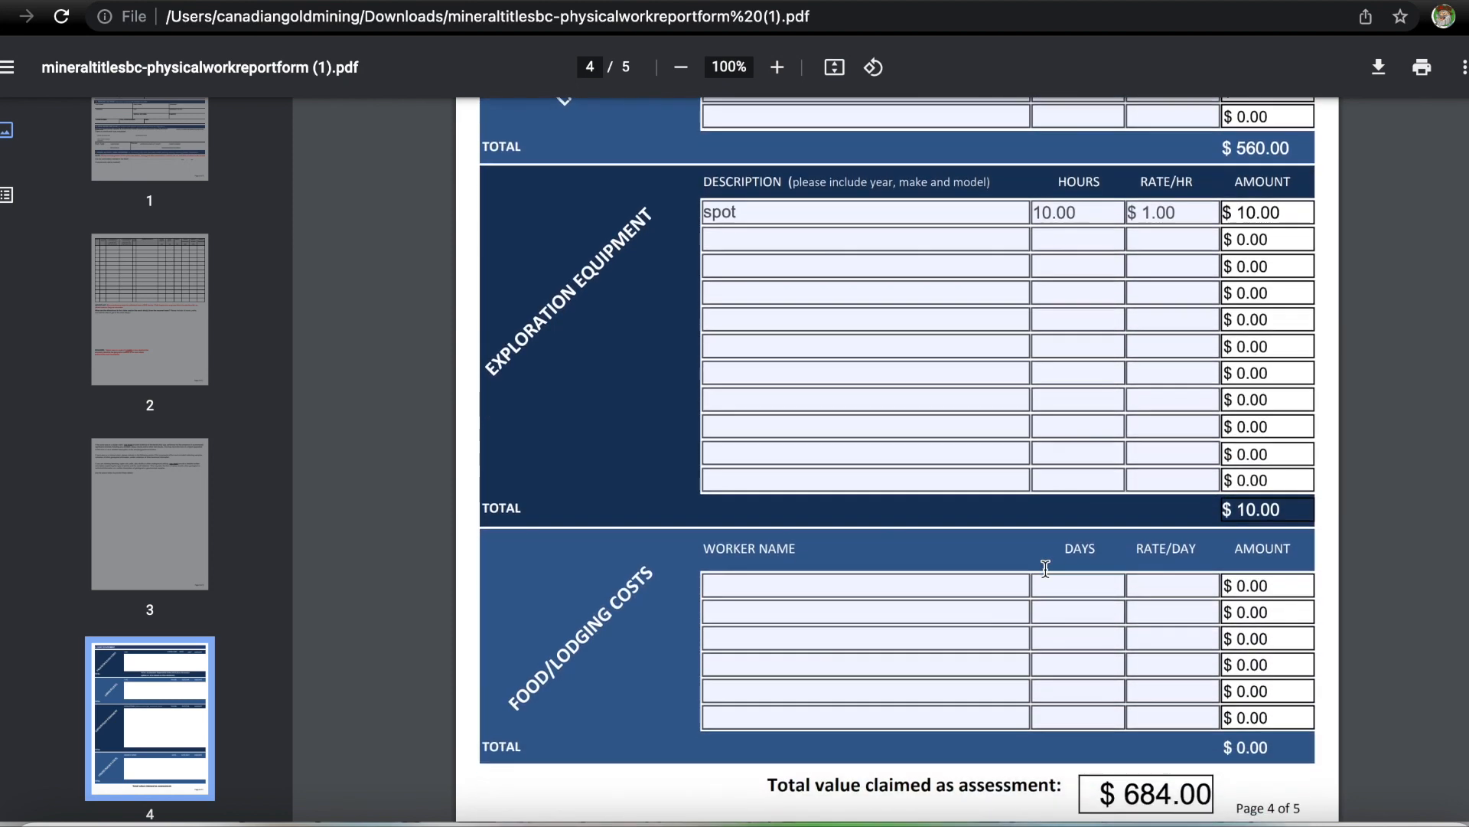
left_click(770, 573)
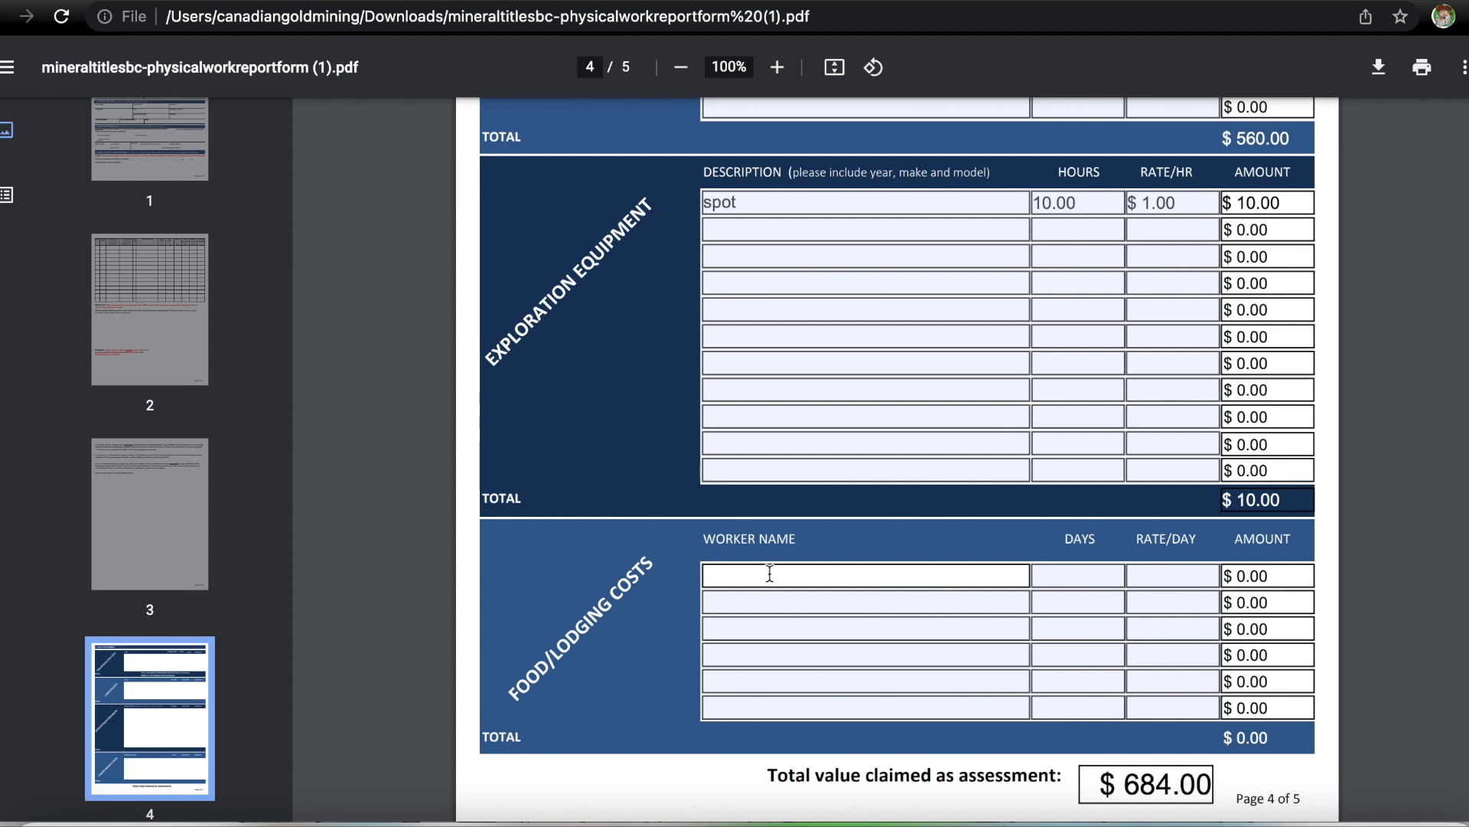
type("9")
type("seb")
left_click(1073, 580)
type("1")
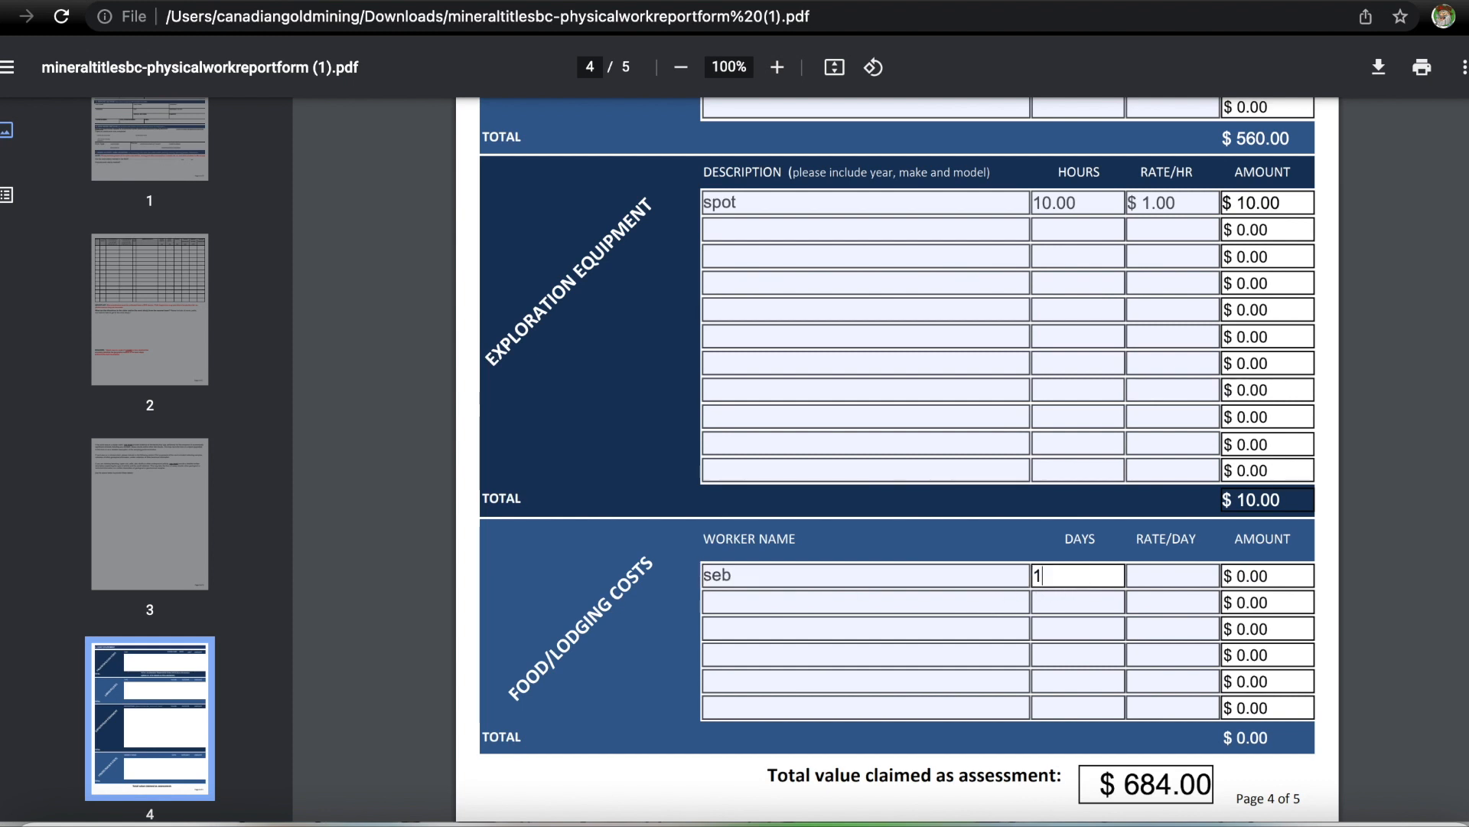
left_click(1184, 576)
type("90")
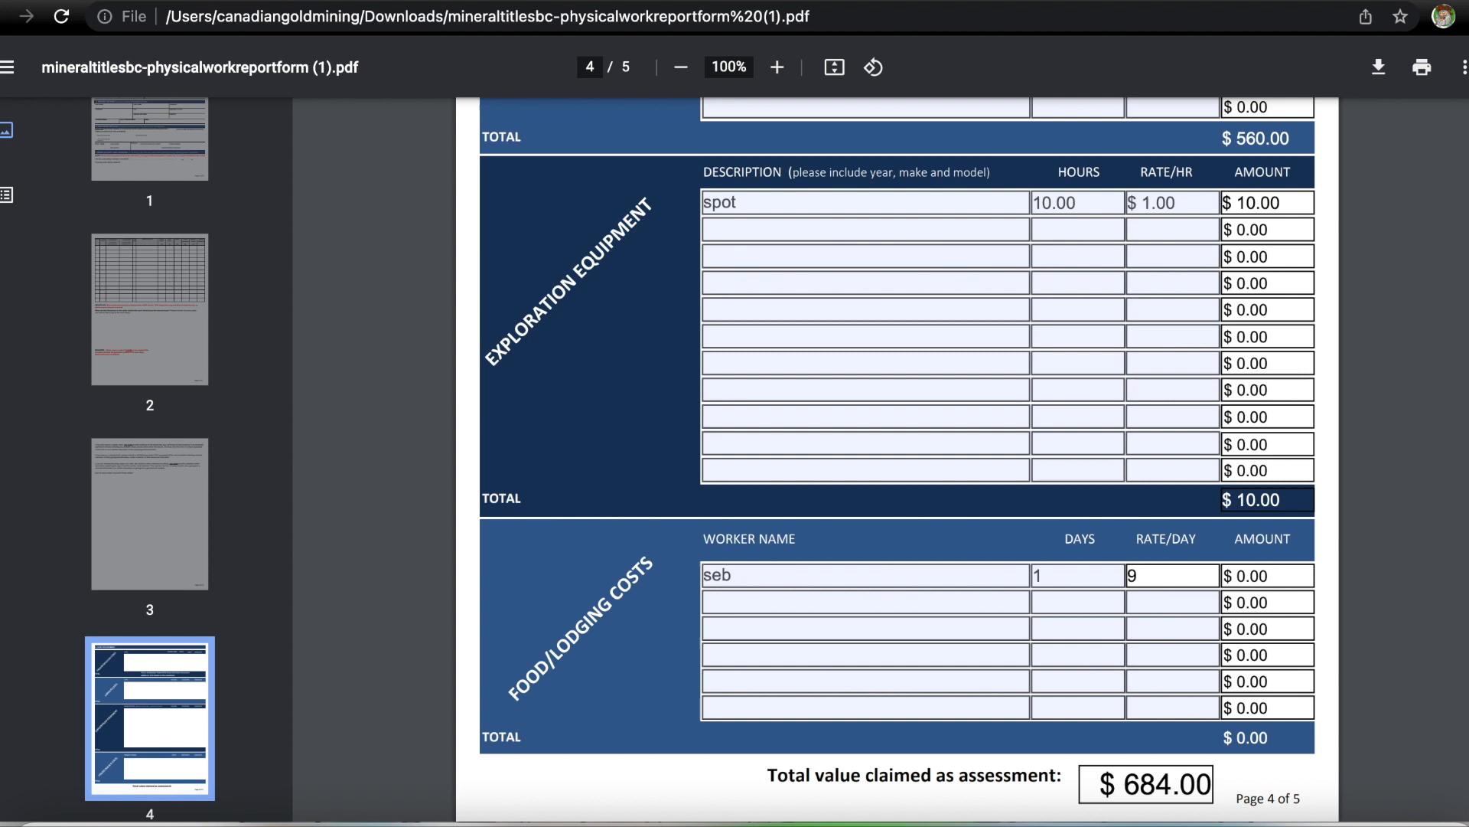
Add "bro" as the second food/lodging worker with 1 day at $90 per day.
left_click(864, 600)
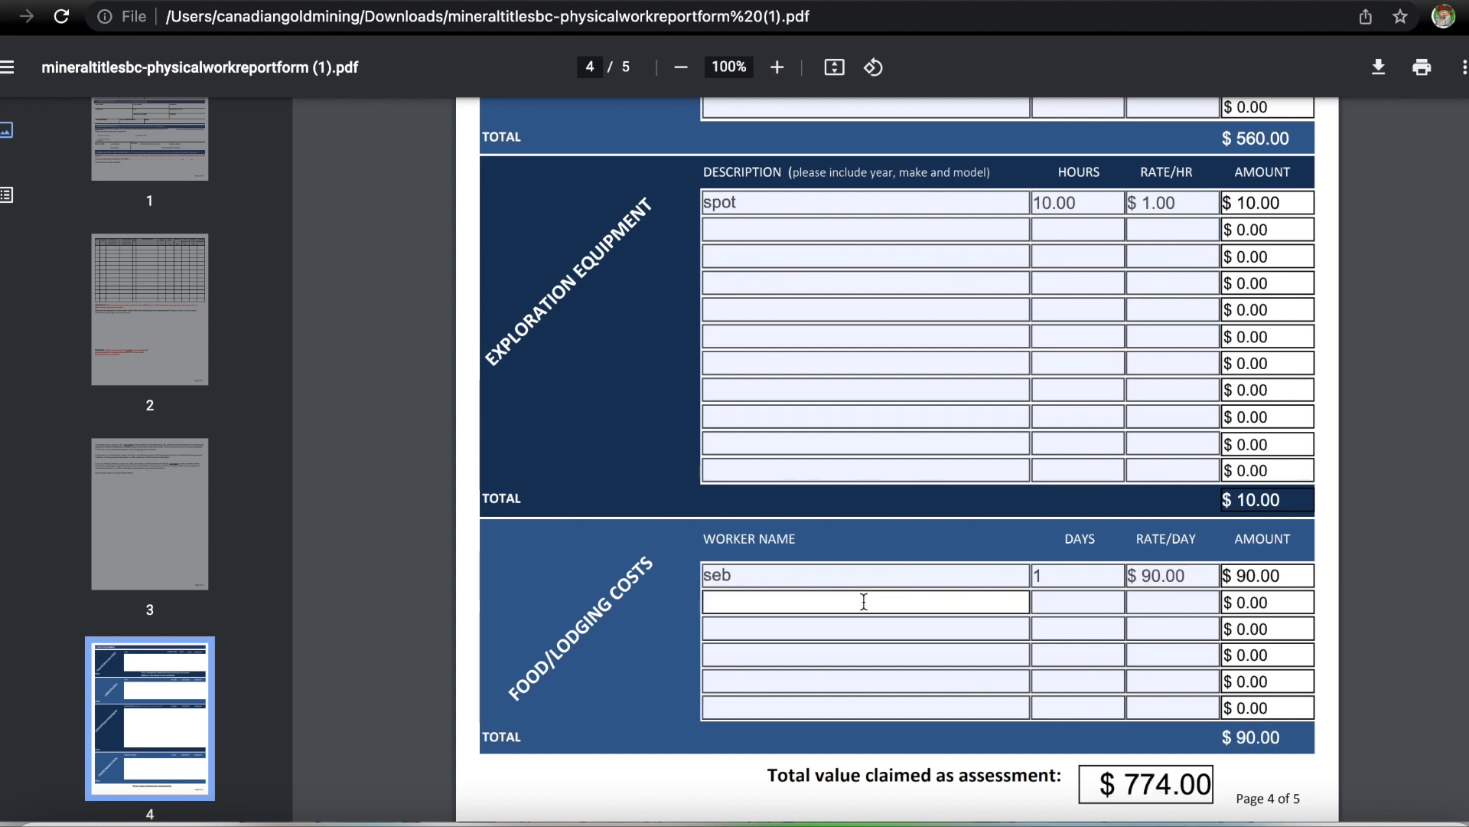
type("bro")
left_click(1047, 602)
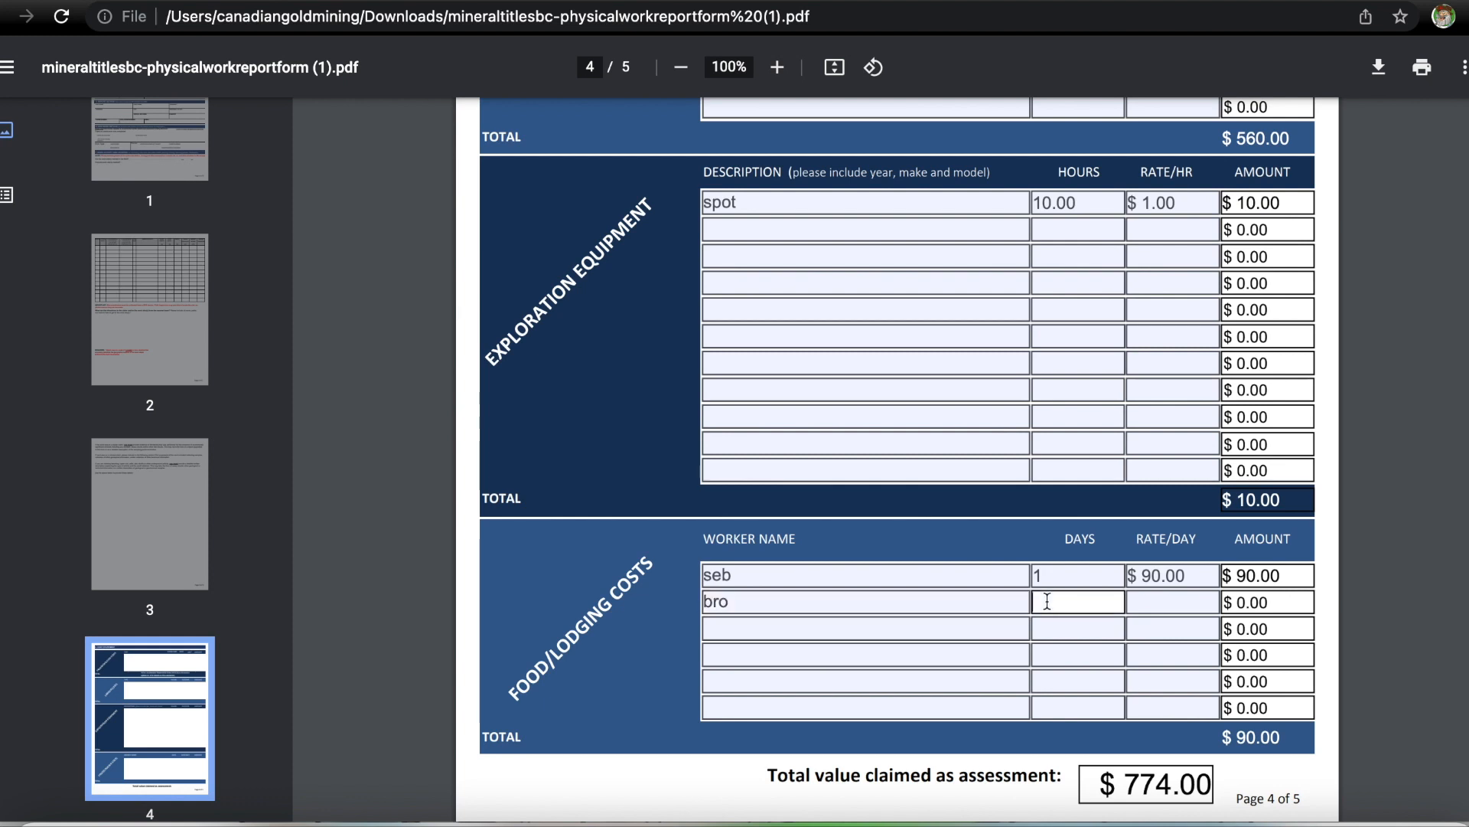
left_click(1182, 605)
type("90")
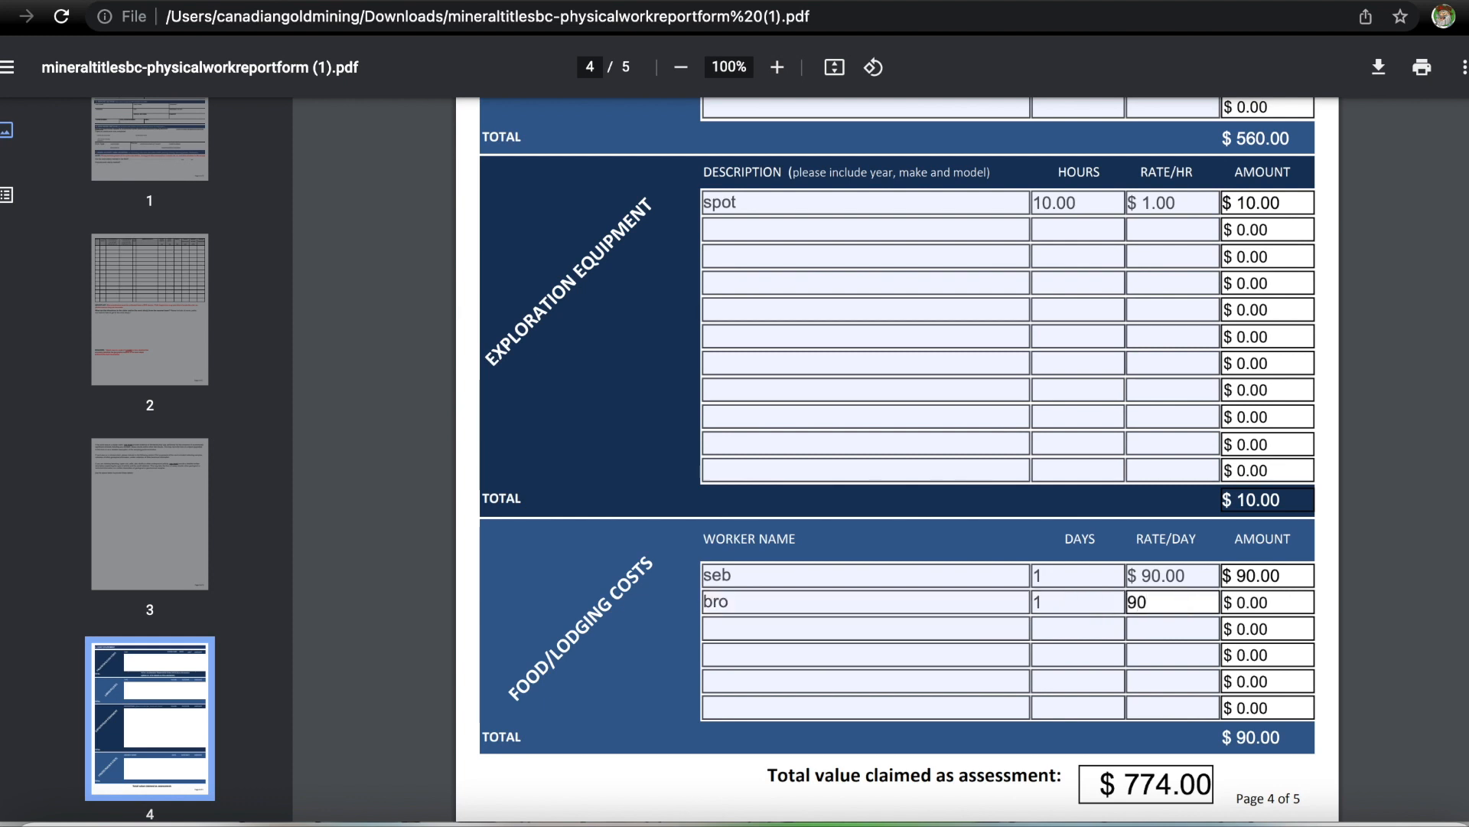
key("Tab")
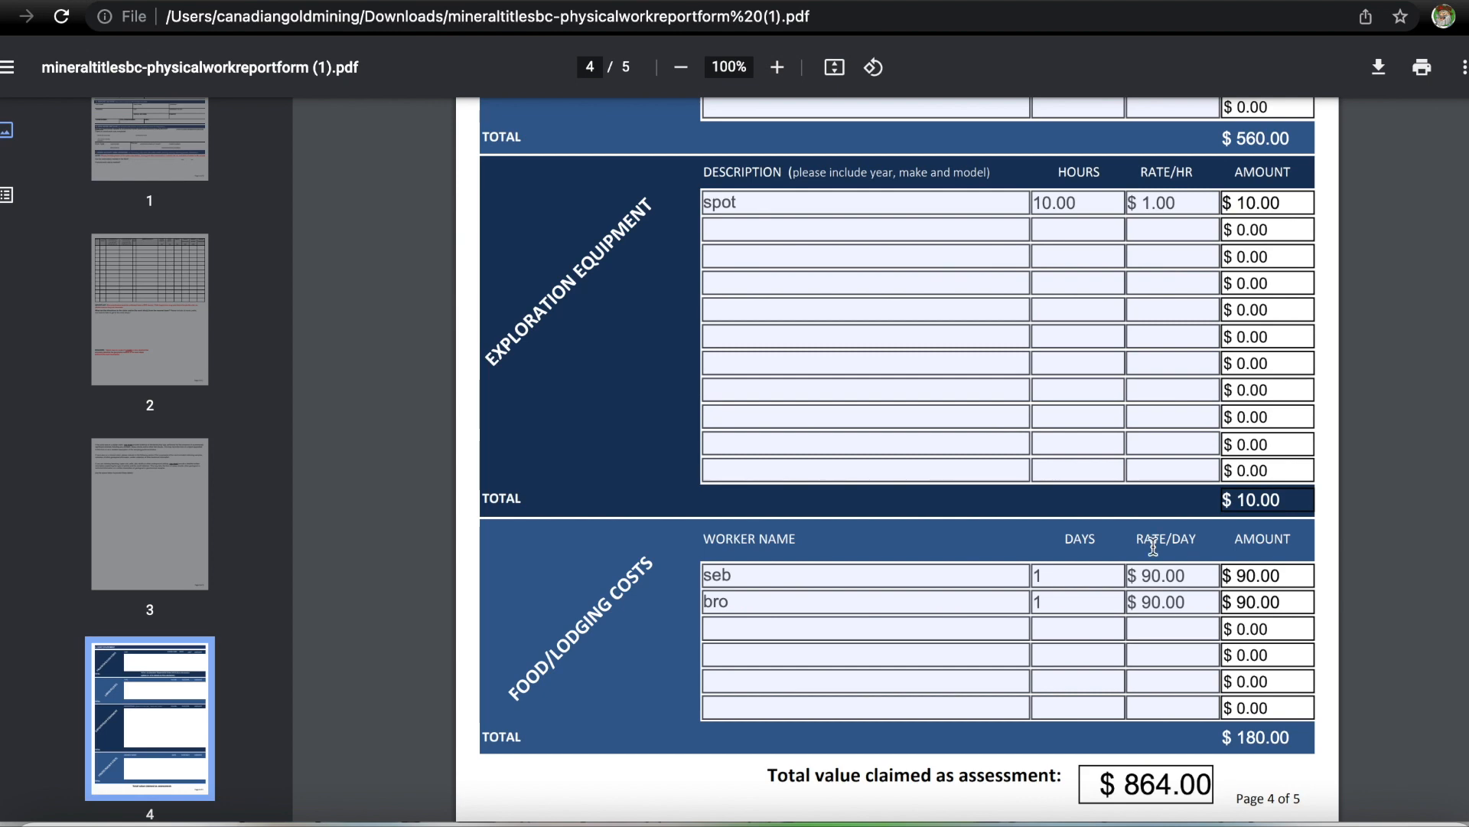
Examine the supplemental, certification and submission checklist sections on page 5, and review the Cost Statement entries and total claimed on page 4.
scroll(1010, 498, "down", 9)
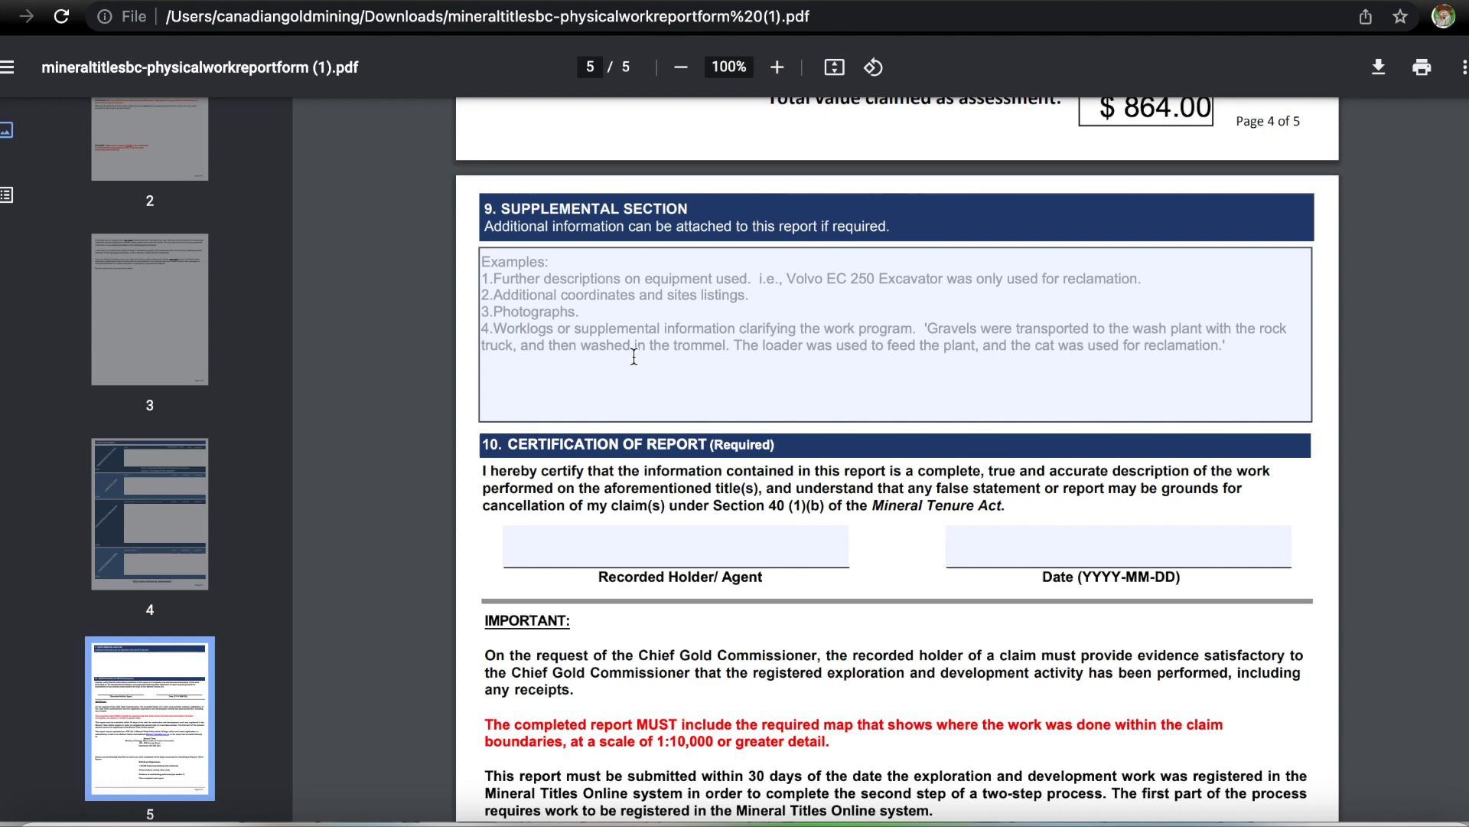
scroll(864, 325, "down", 5)
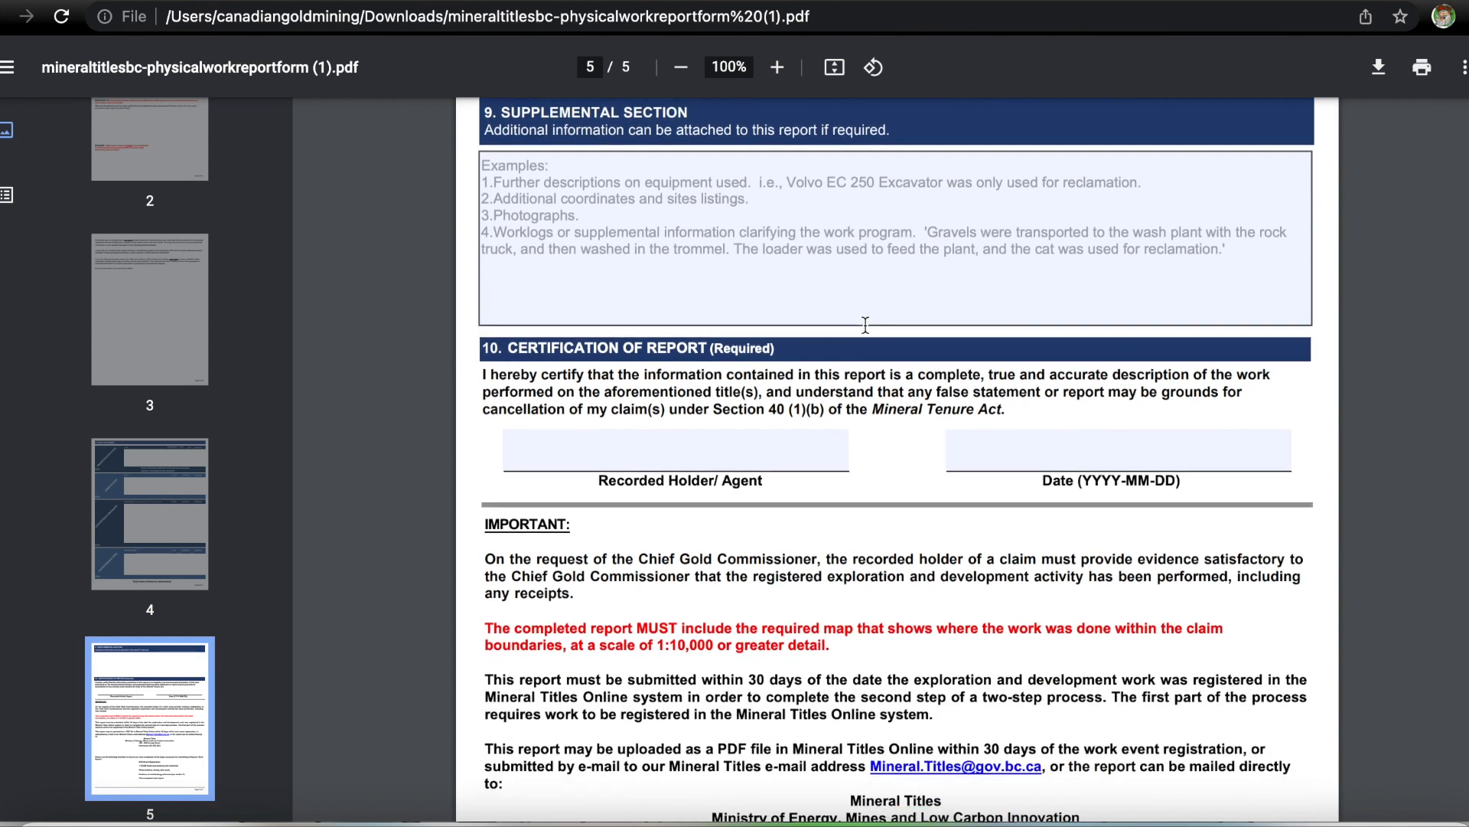
scroll(865, 325, "down", 2)
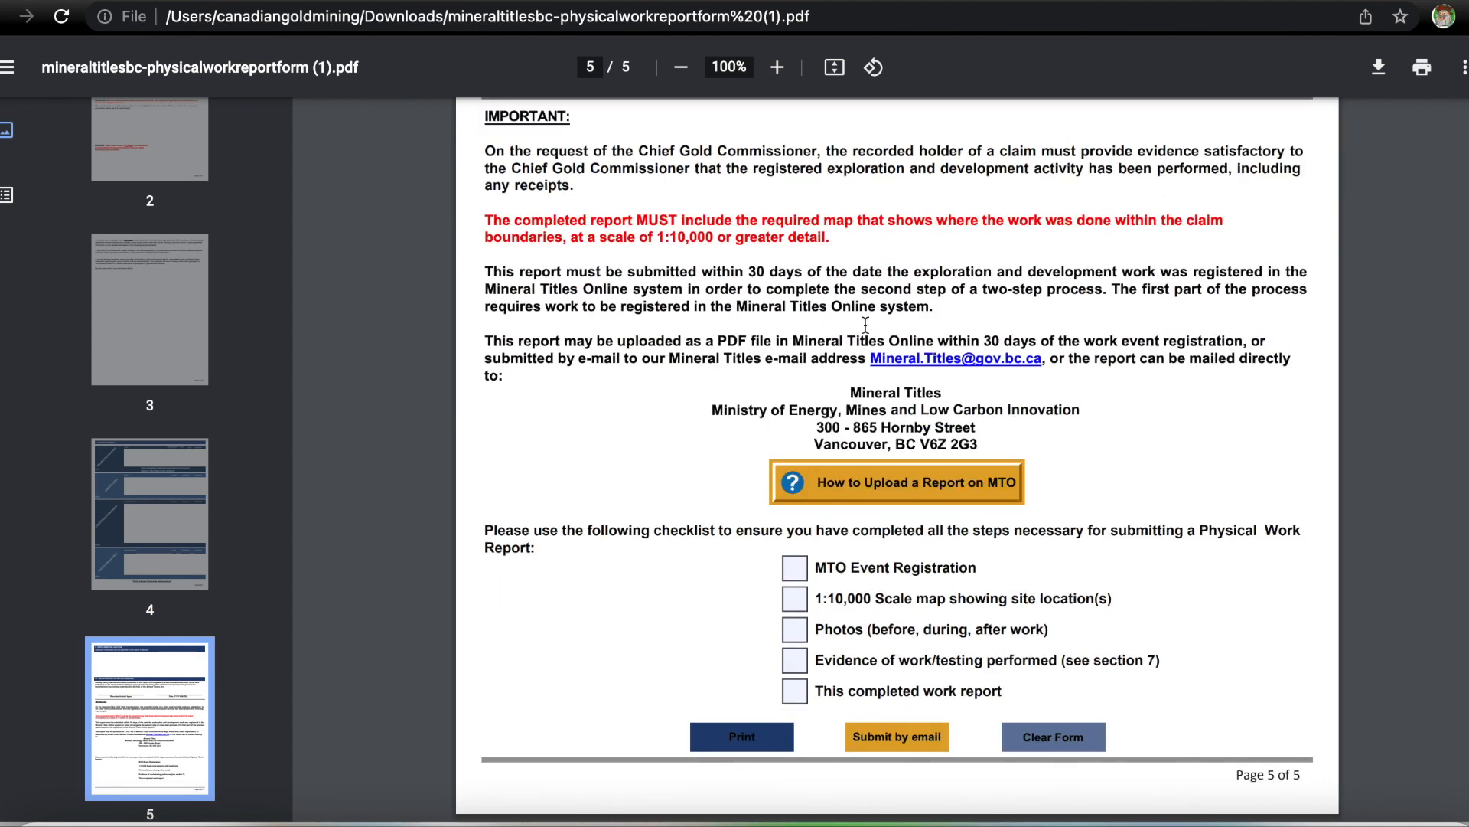
scroll(866, 306, "up", 10)
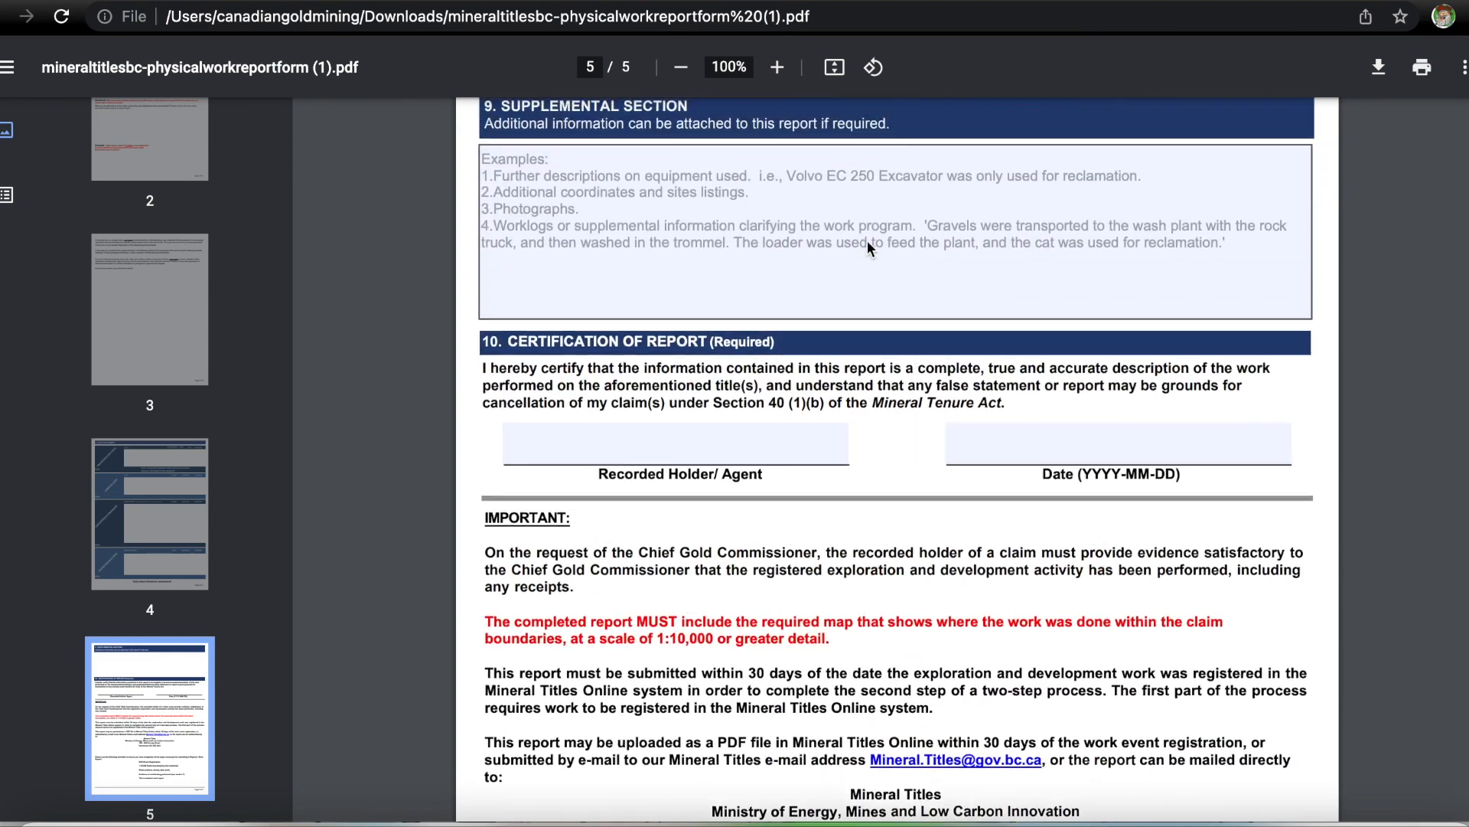
scroll(866, 240, "up", 15)
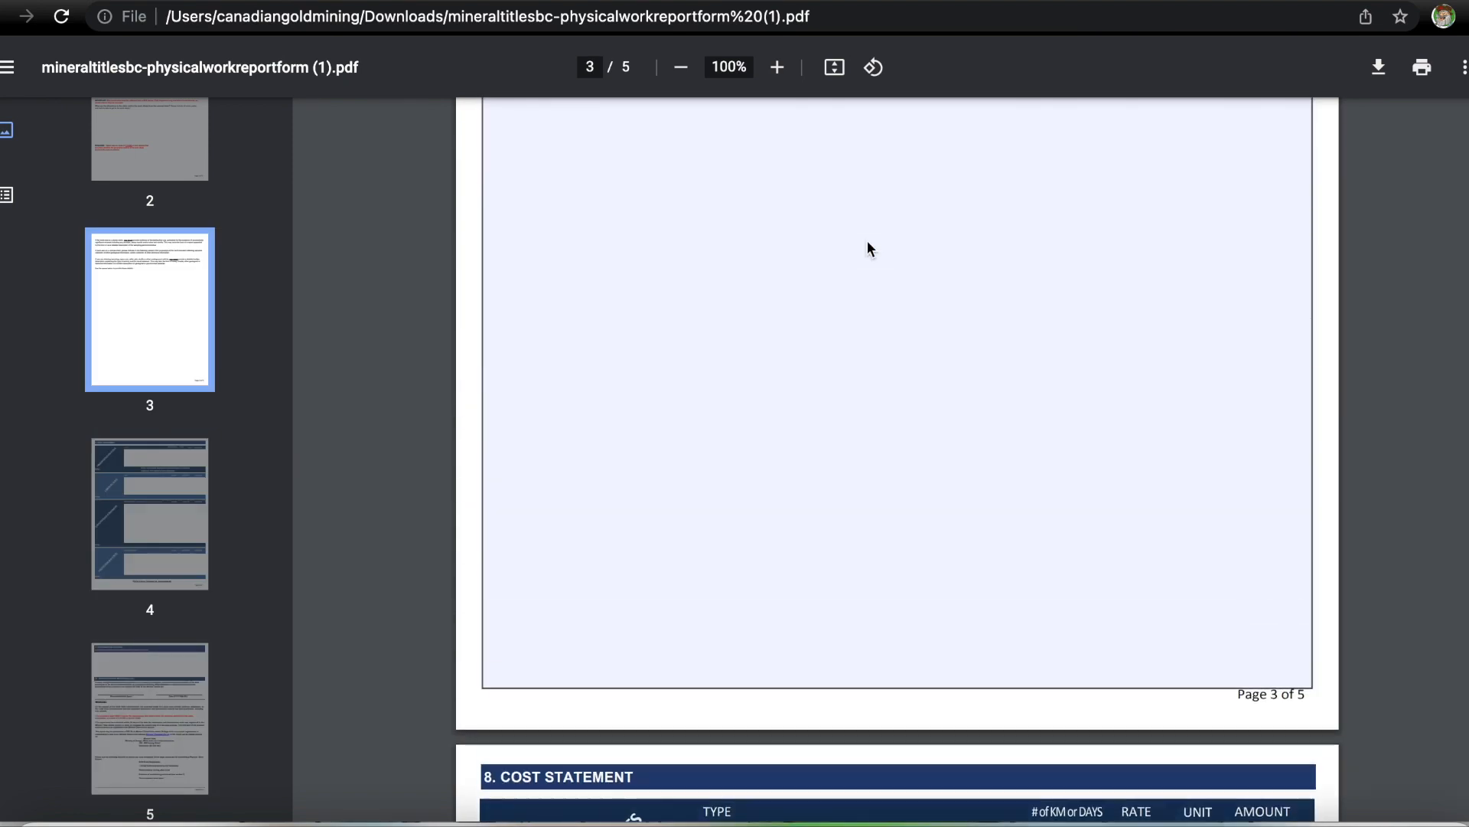
scroll(868, 243, "up", 9)
scroll(868, 244, "down", 15)
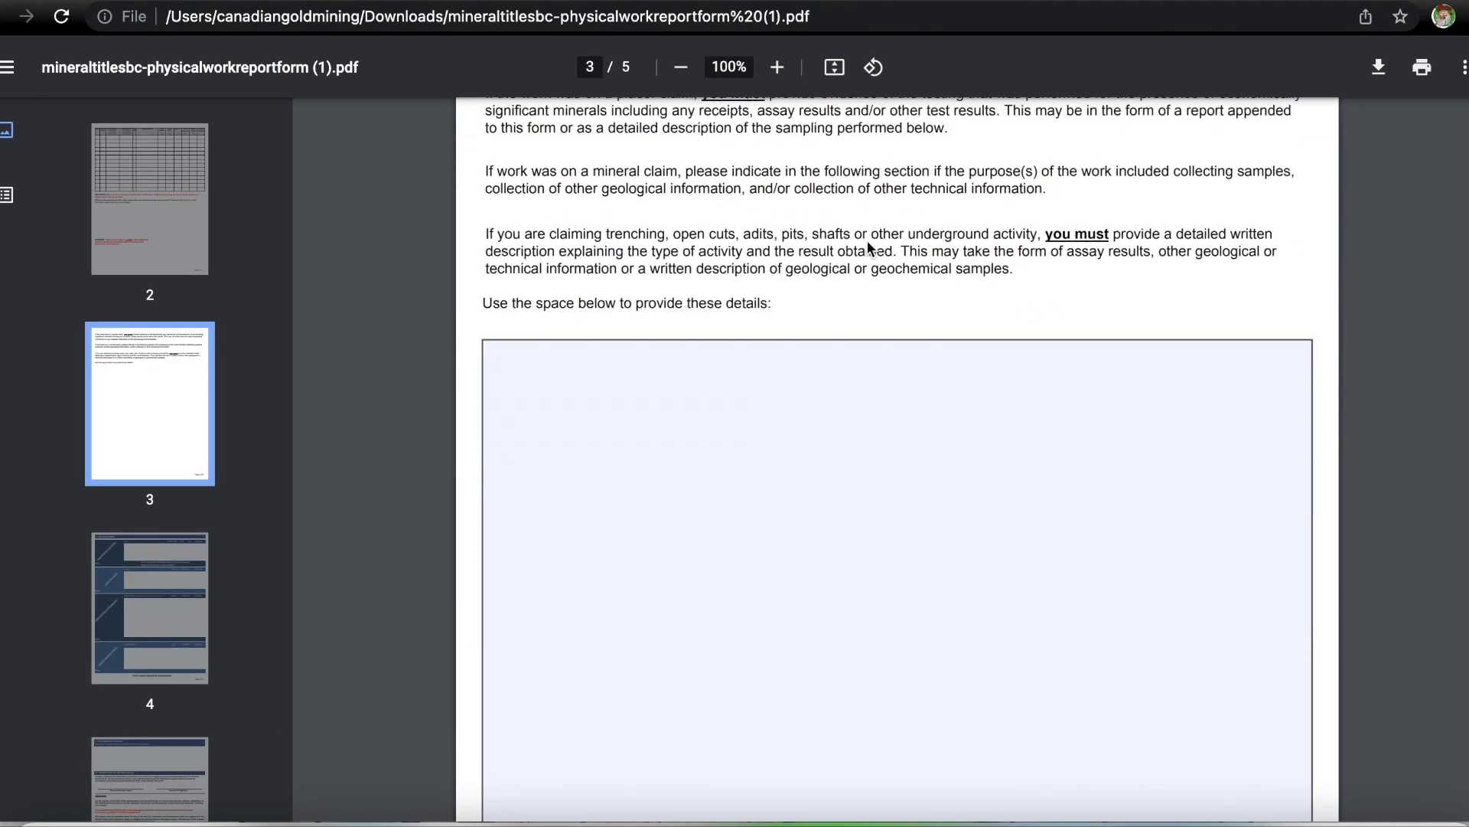
scroll(867, 243, "down", 15)
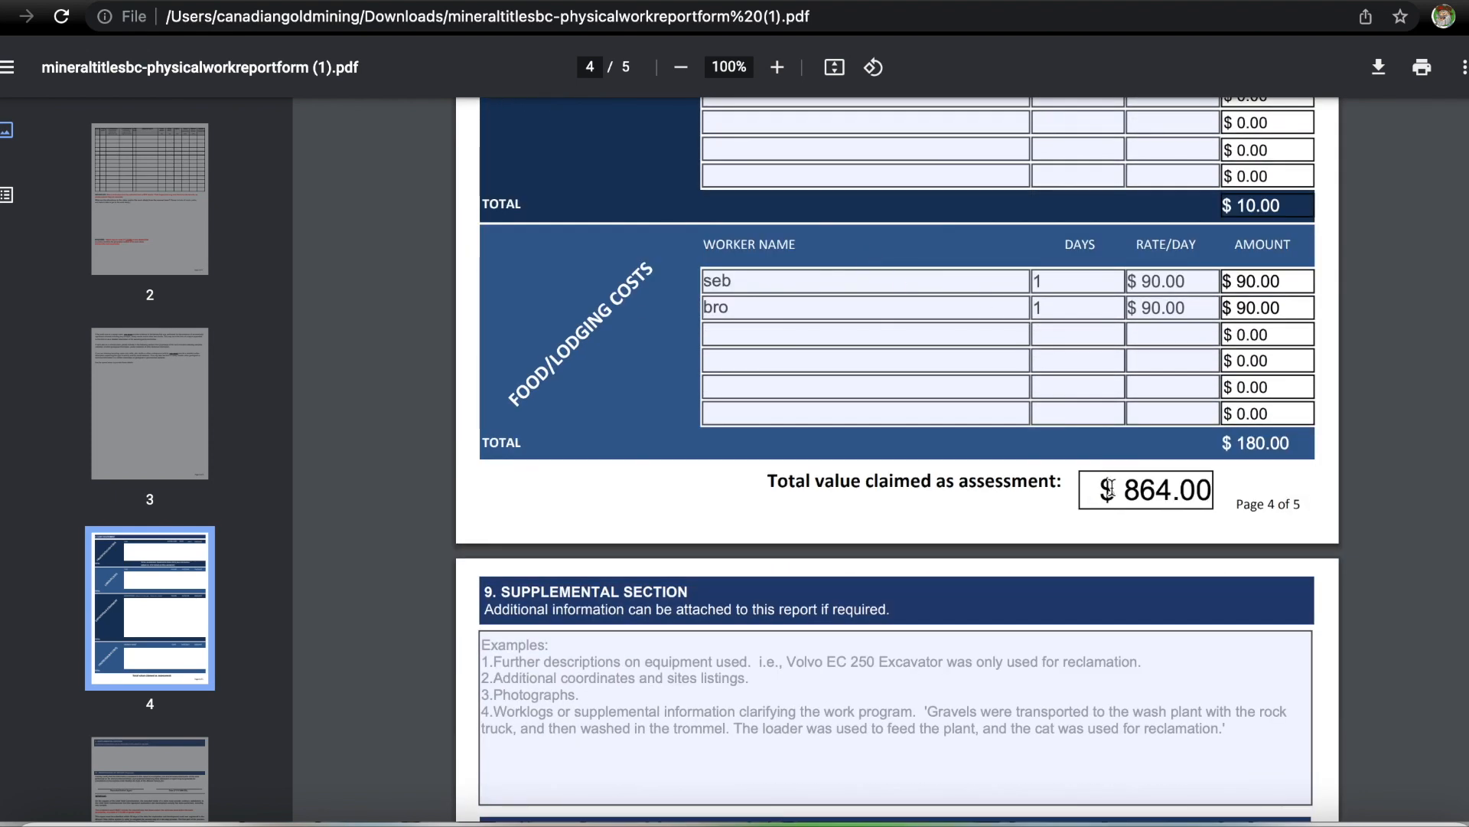
scroll(1183, 502, "up", 3)
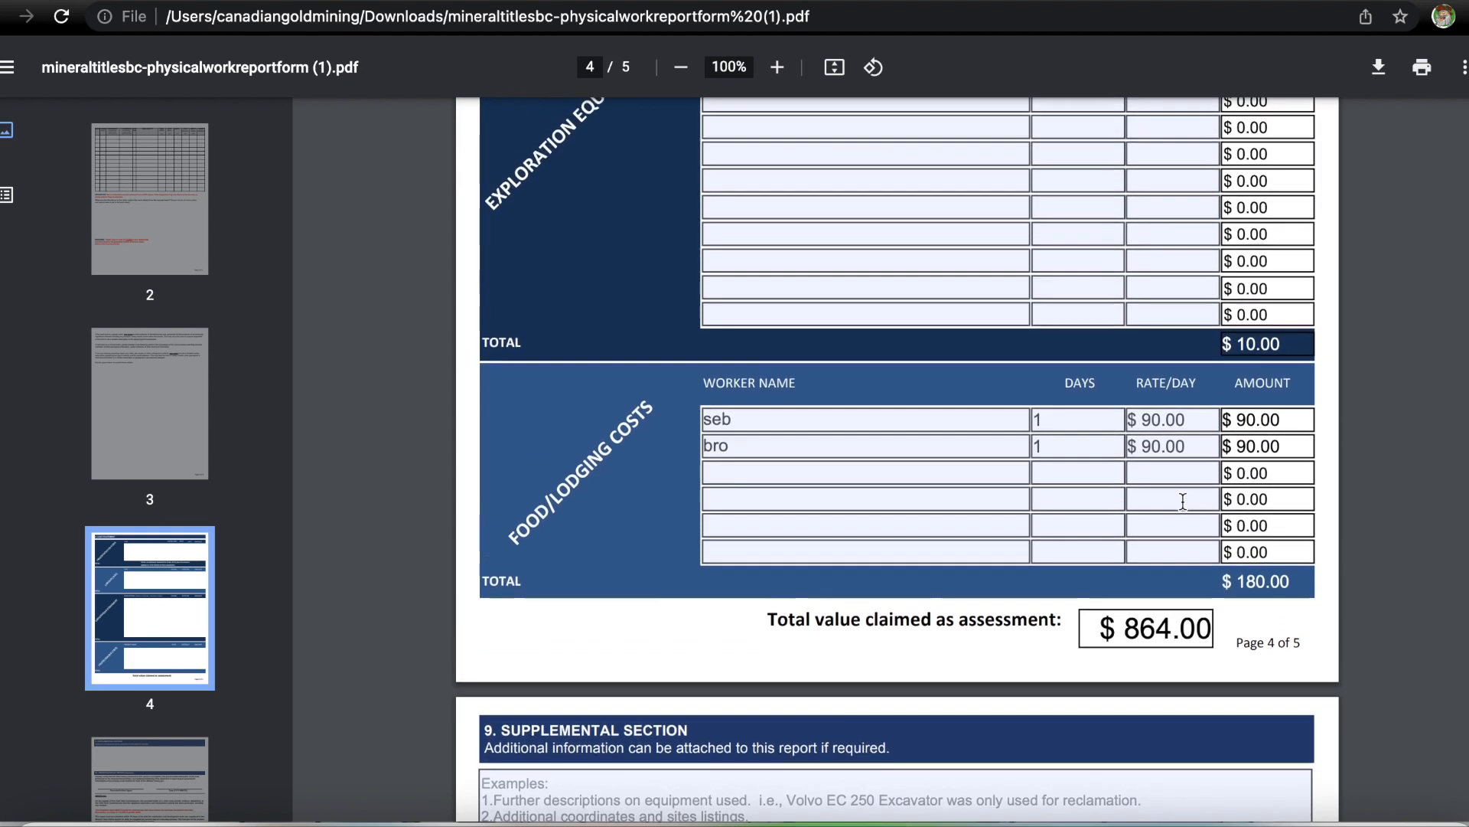
scroll(1183, 501, "up", 15)
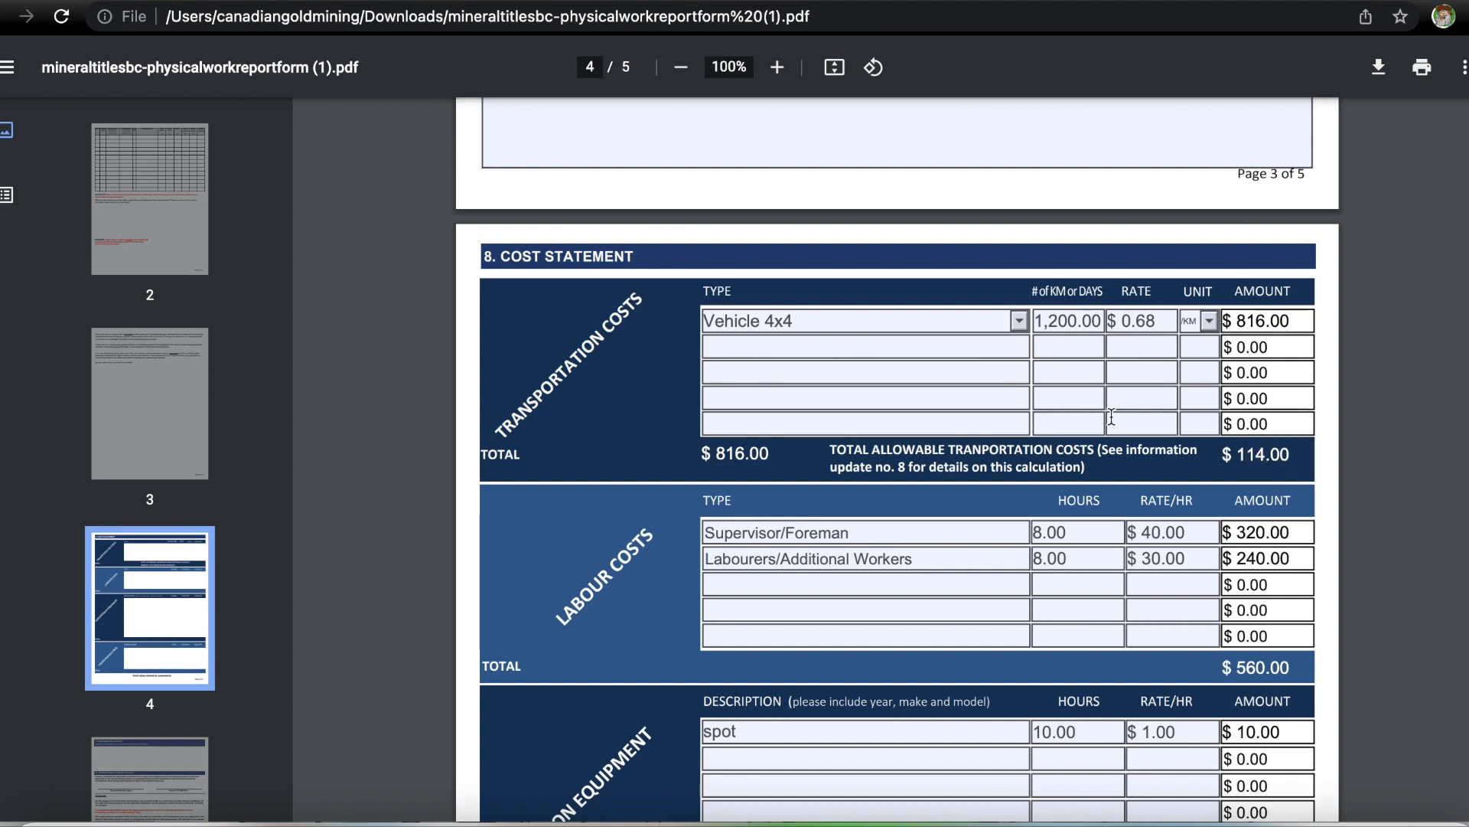
scroll(1111, 416, "down", 14)
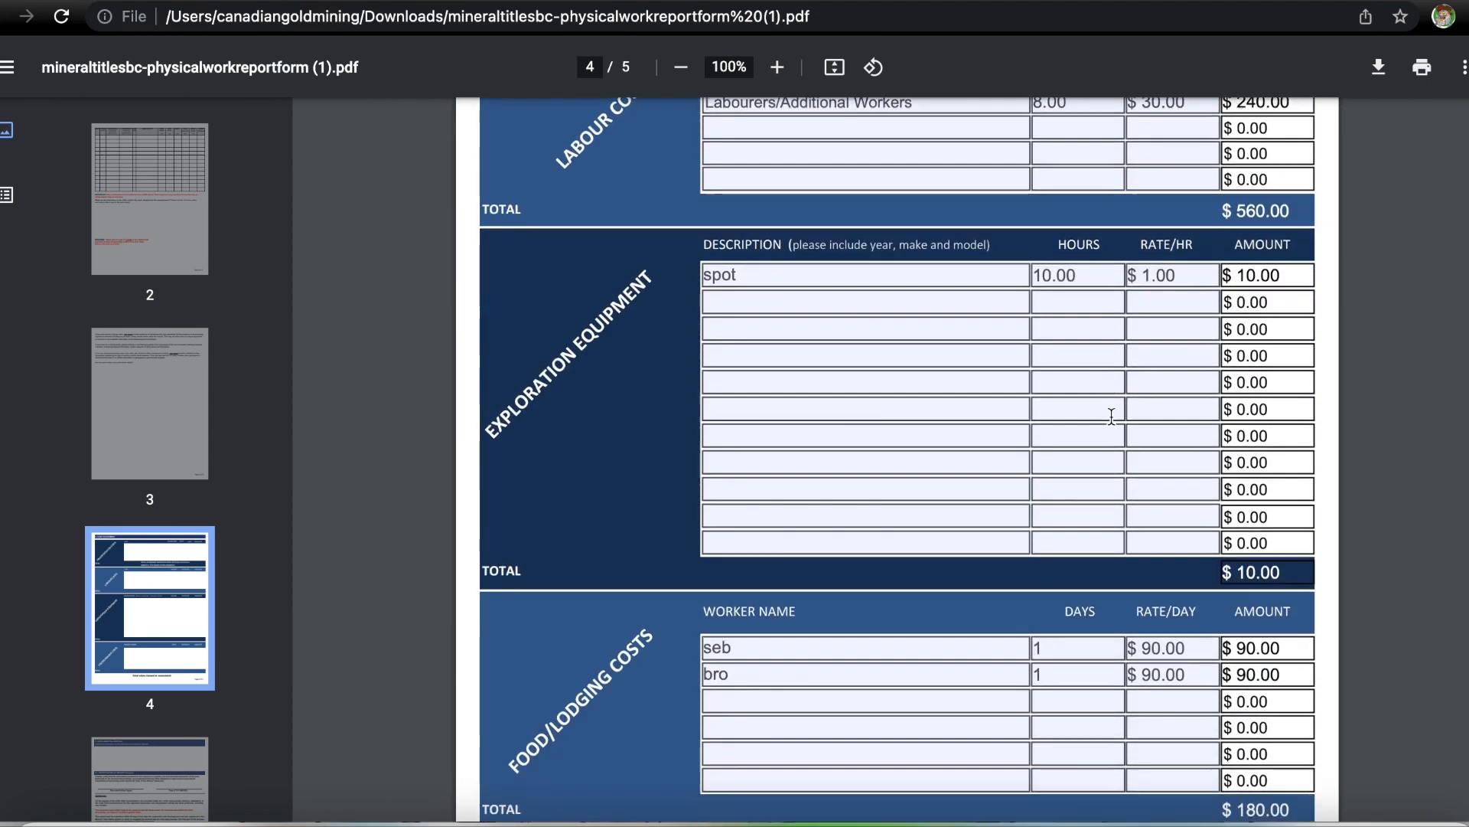
scroll(1111, 417, "down", 2)
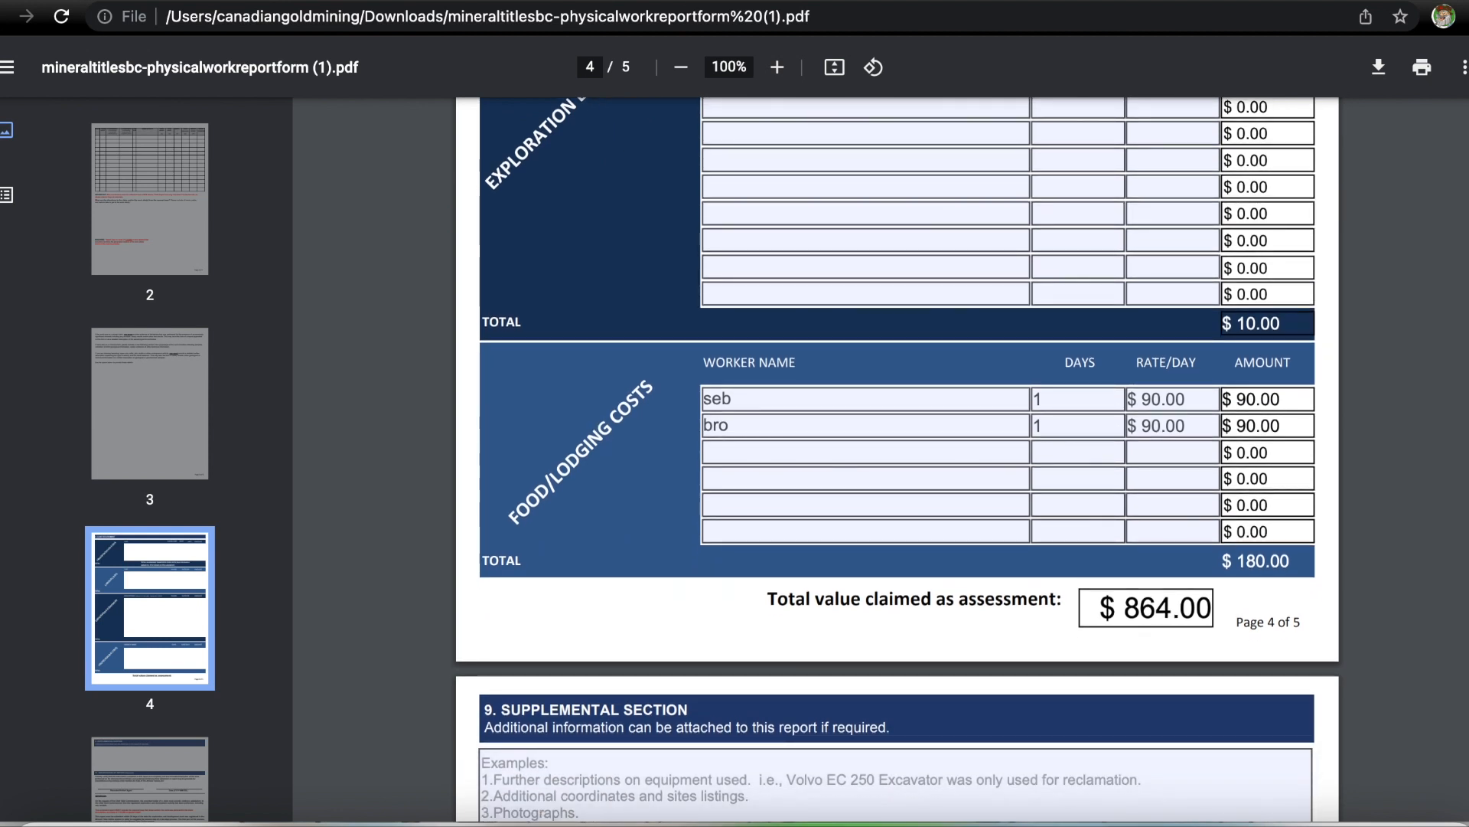
Switch to Mineral Titles Online and start a Placer Claim Exploration and Development Work/Expiry Date Change using online map selection.
key("ctrl+Tab")
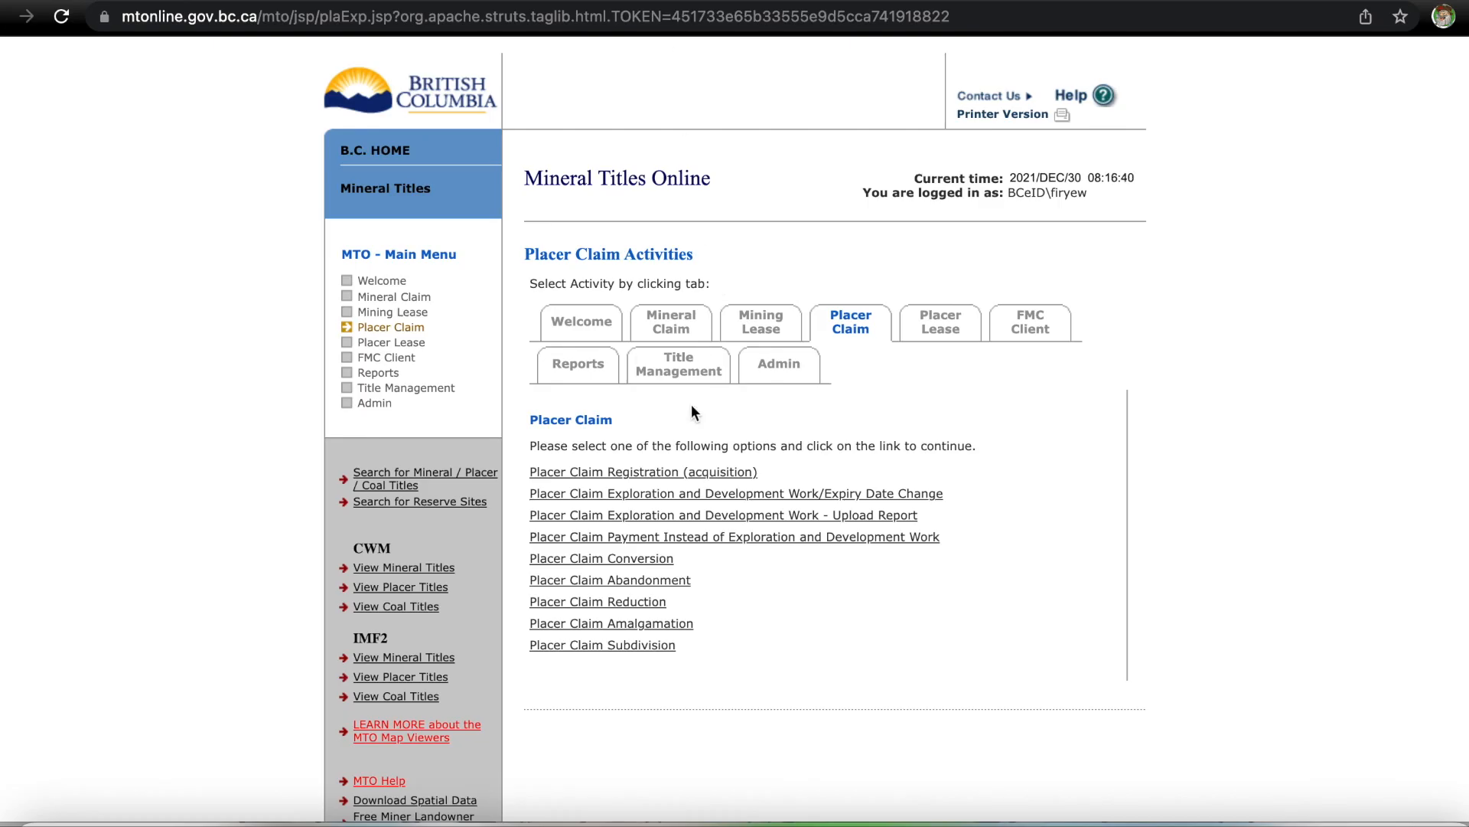
left_click(702, 494)
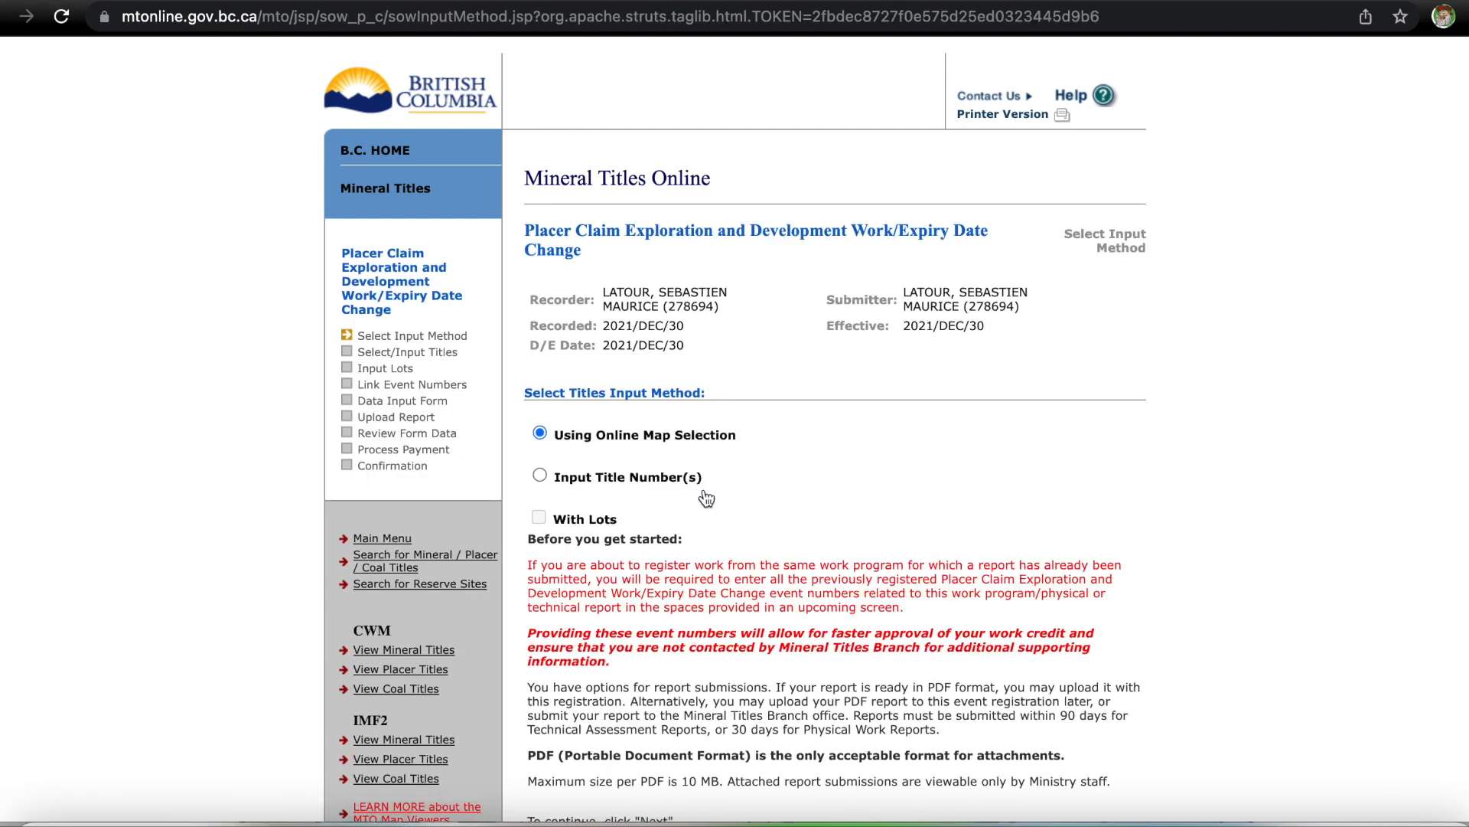
scroll(1156, 469, "down", 4)
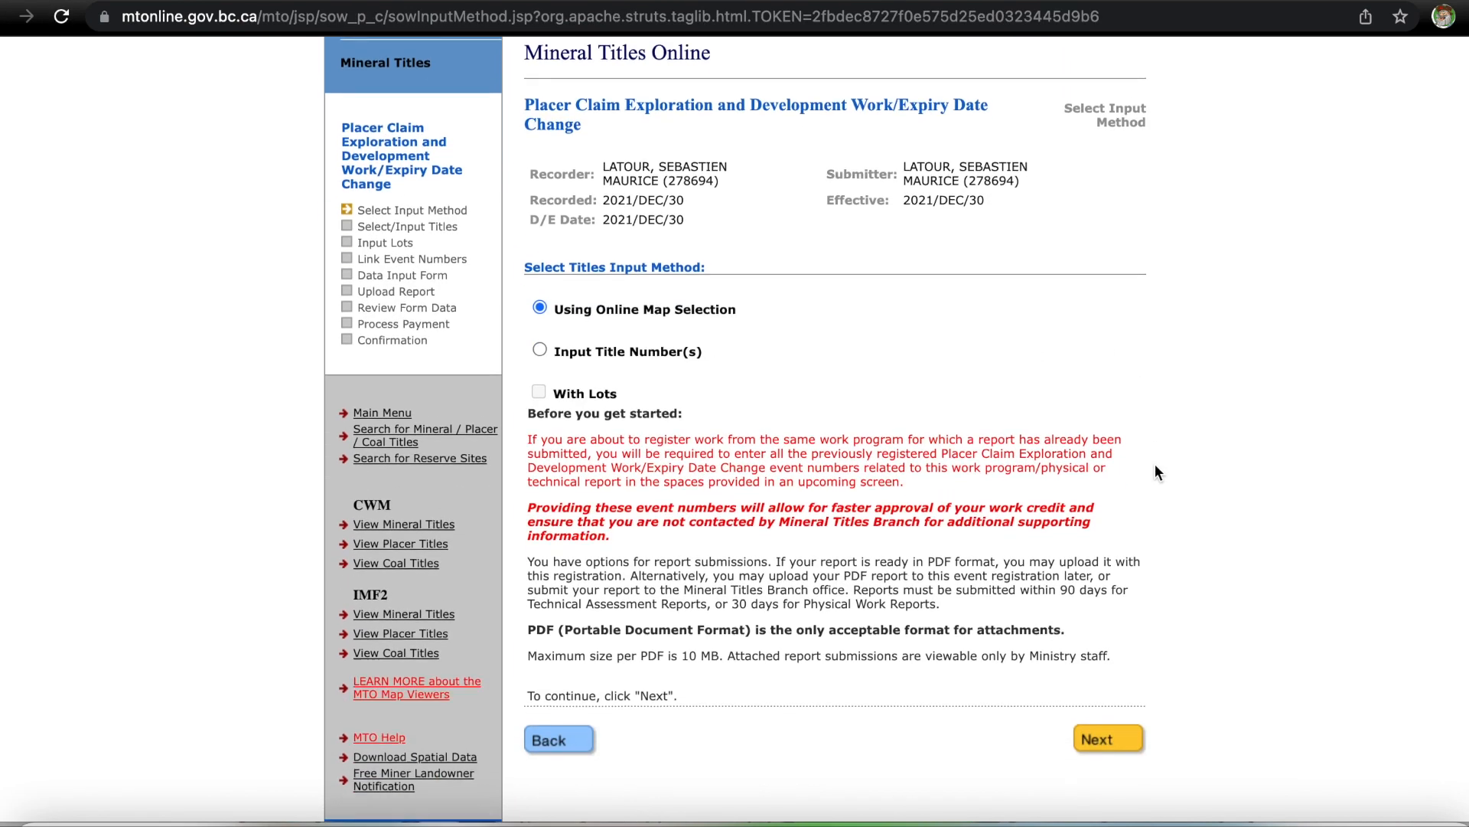
left_click(1110, 714)
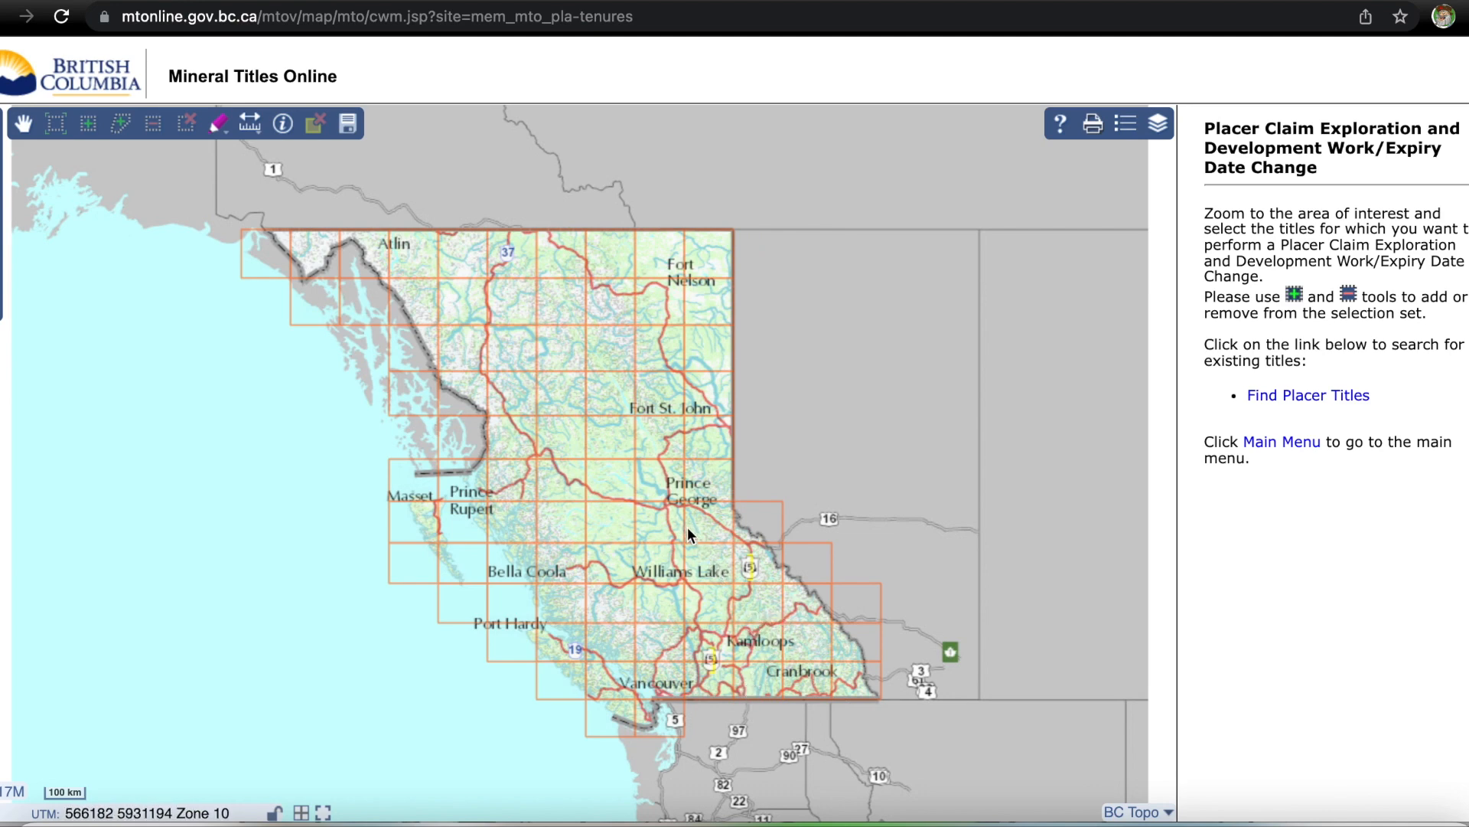
Add title 1029106 to the selection set on the map and continue with that selection.
scroll(774, 666, "up", 3)
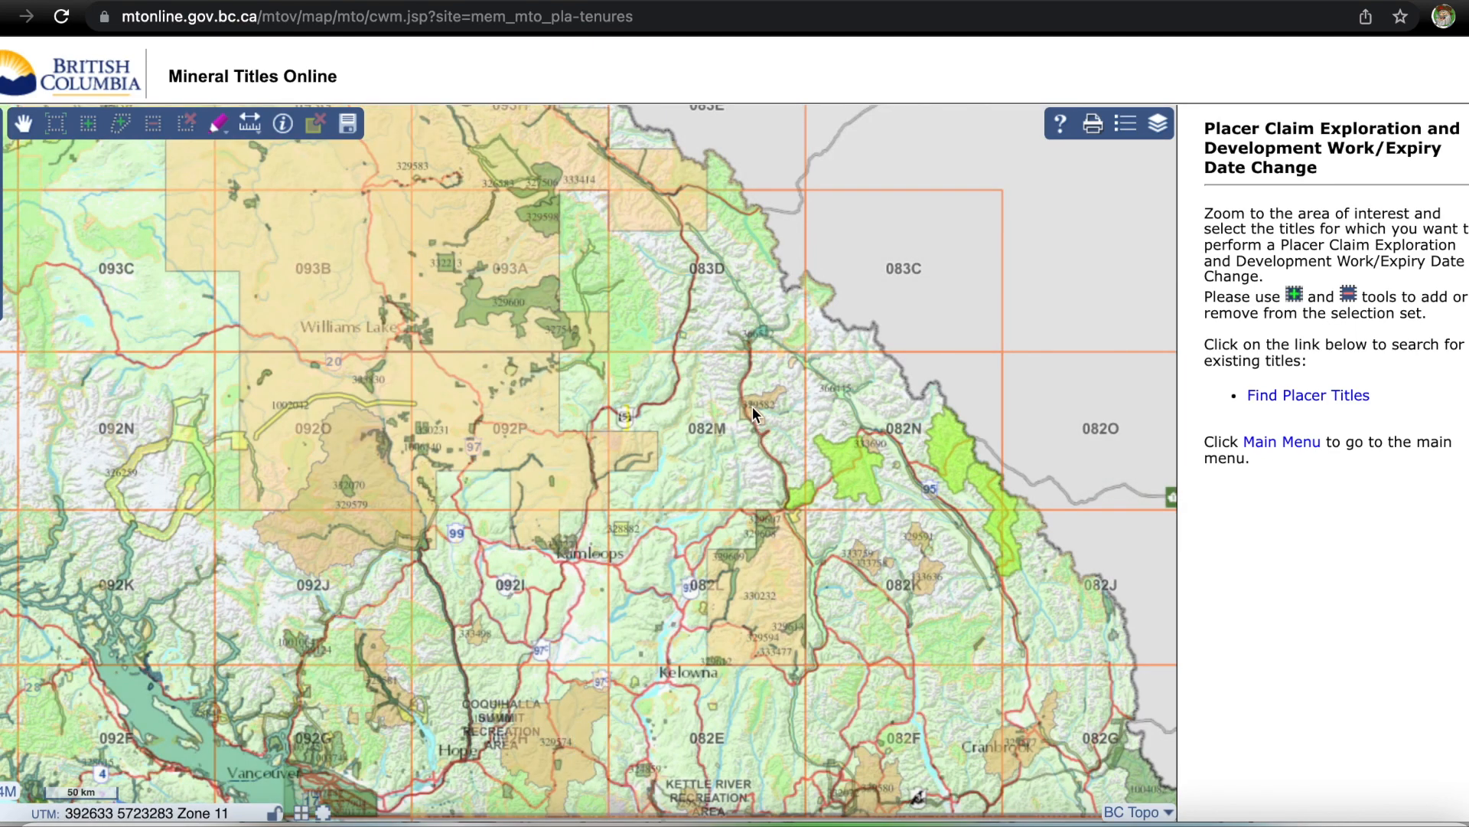
scroll(760, 403, "up", 4)
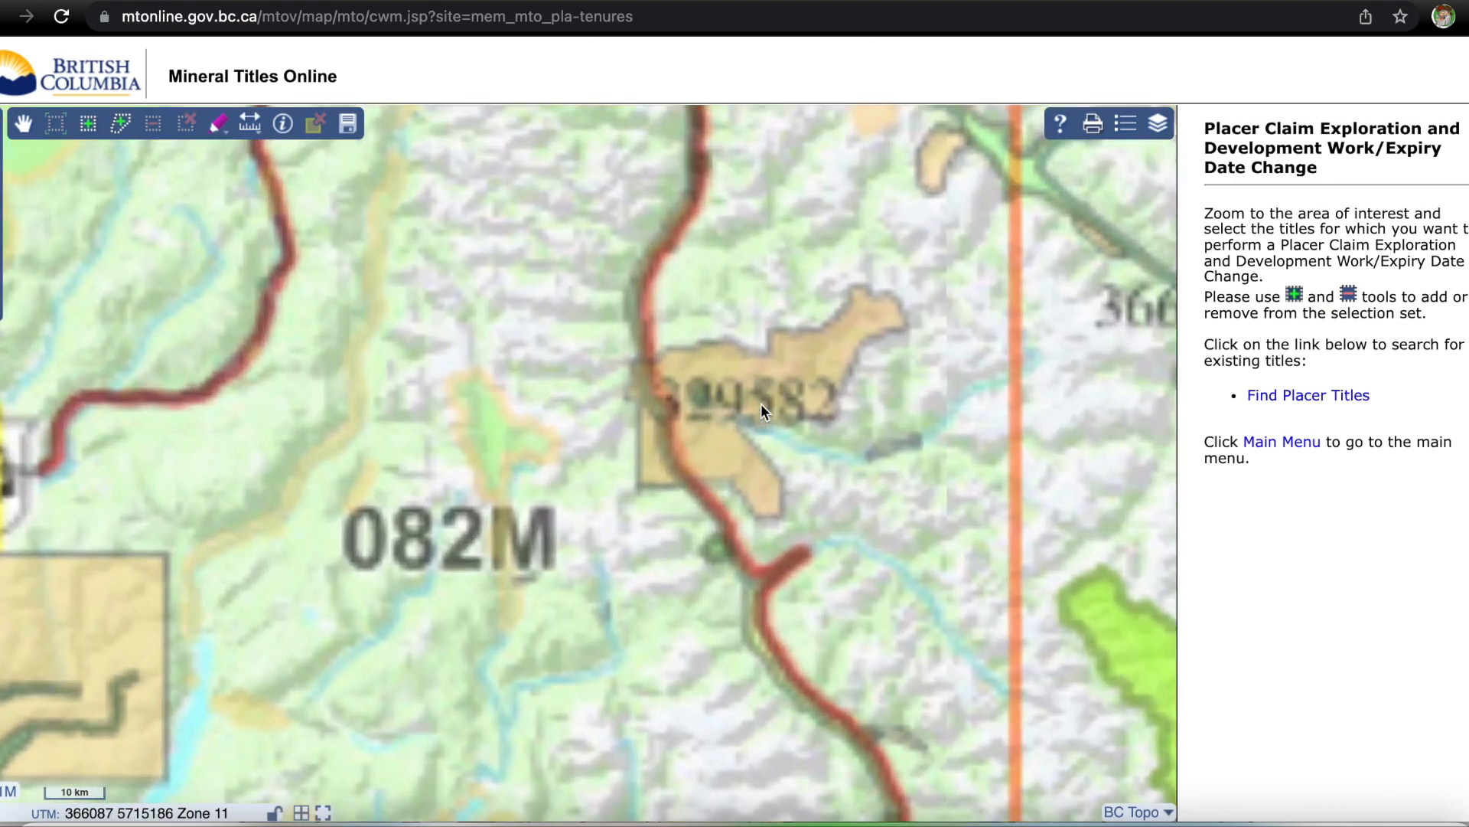
scroll(769, 383, "up", 2)
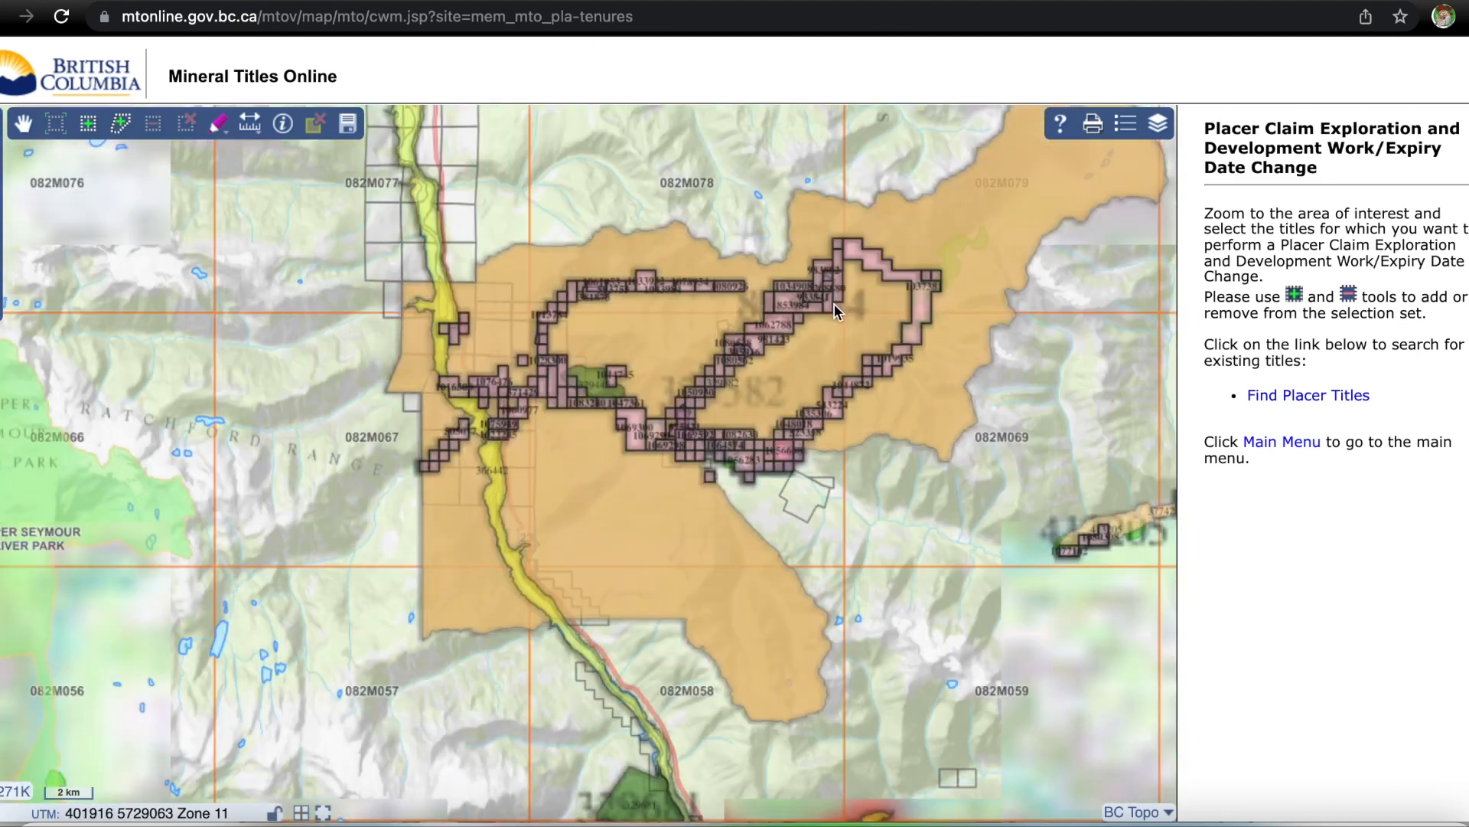
scroll(834, 304, "up", 2)
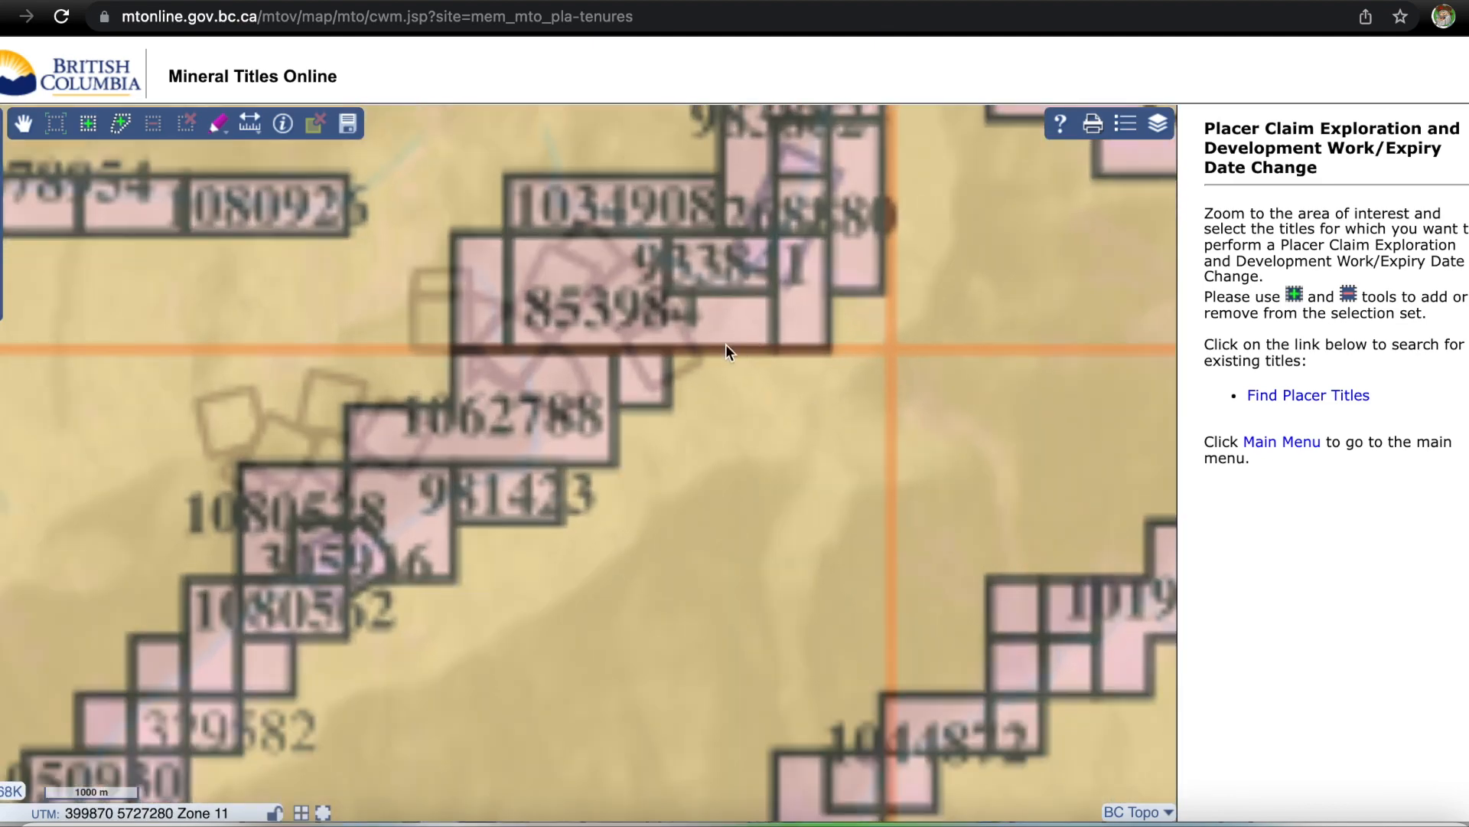
scroll(619, 401, "up", 1)
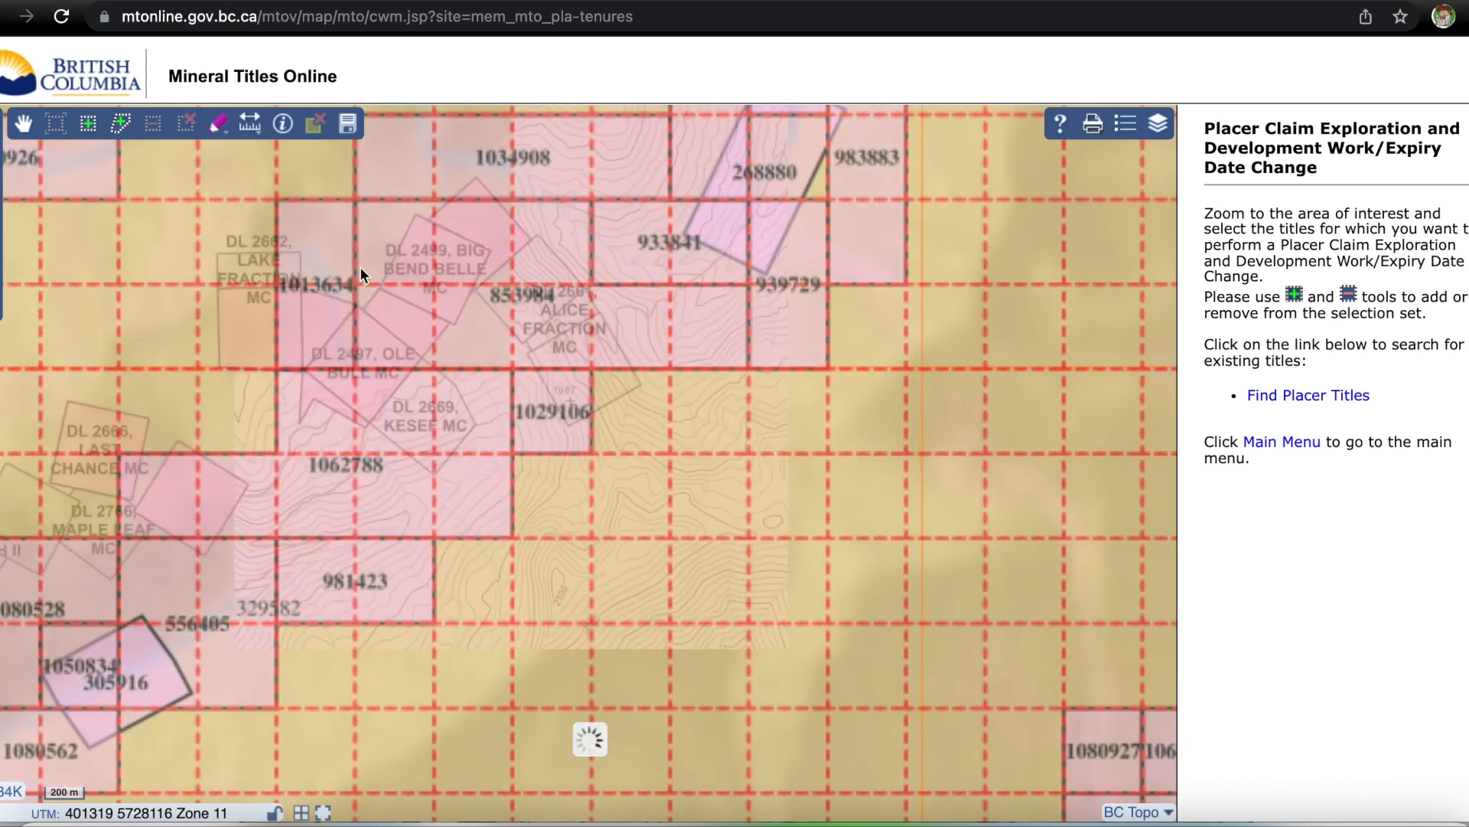
left_click(89, 126)
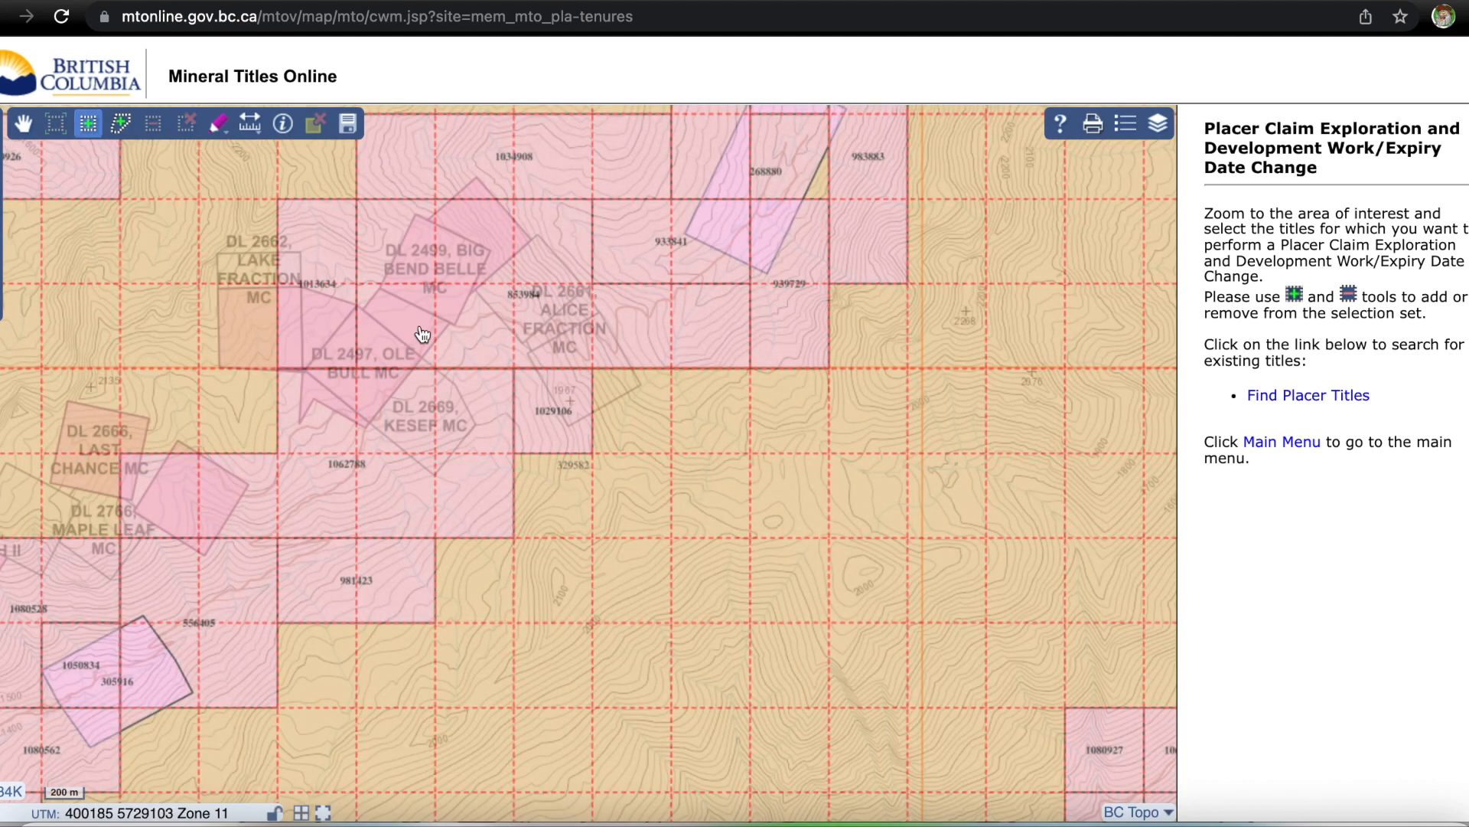
left_click(555, 422)
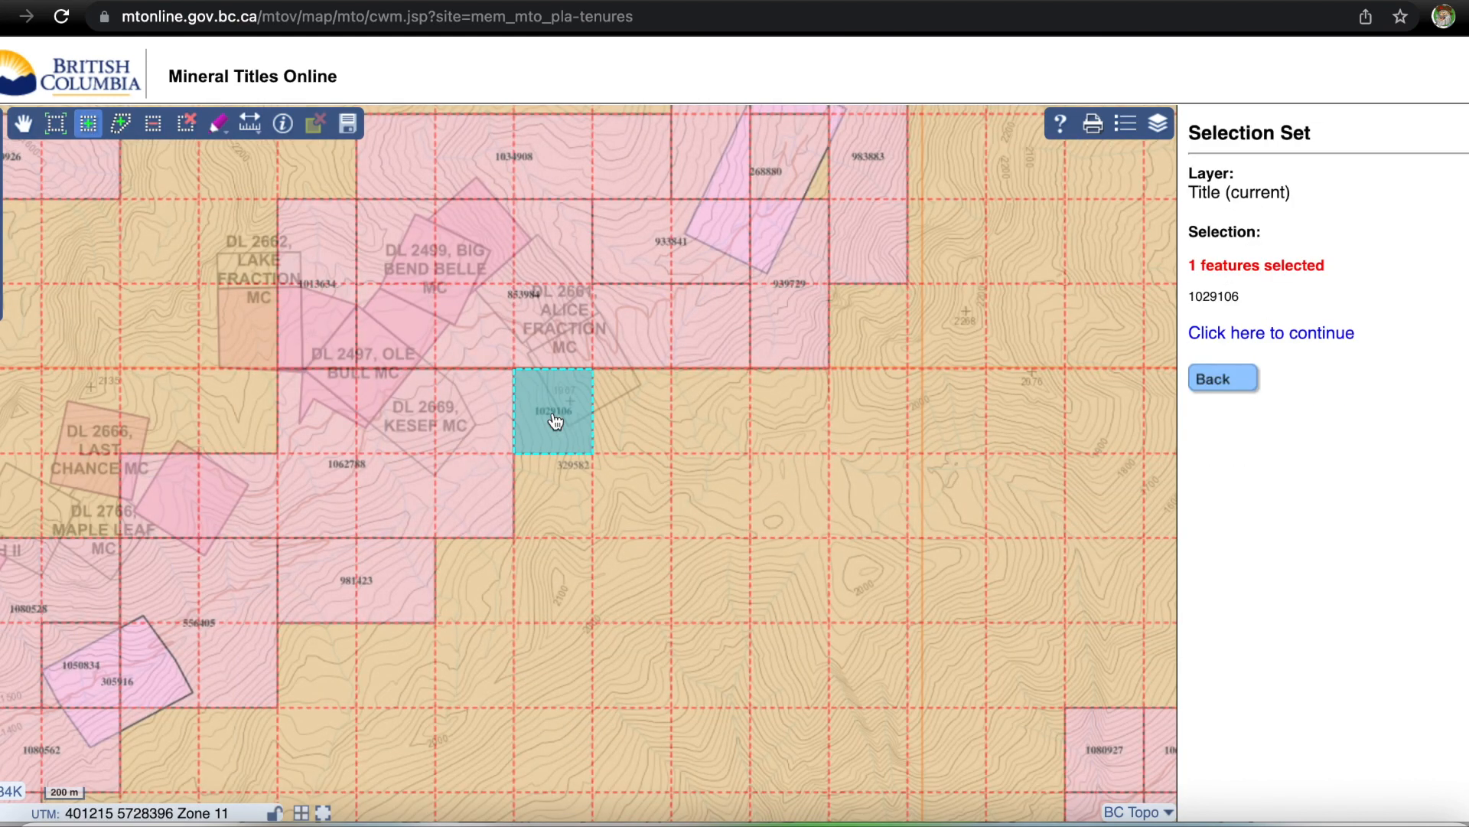
left_click(1278, 333)
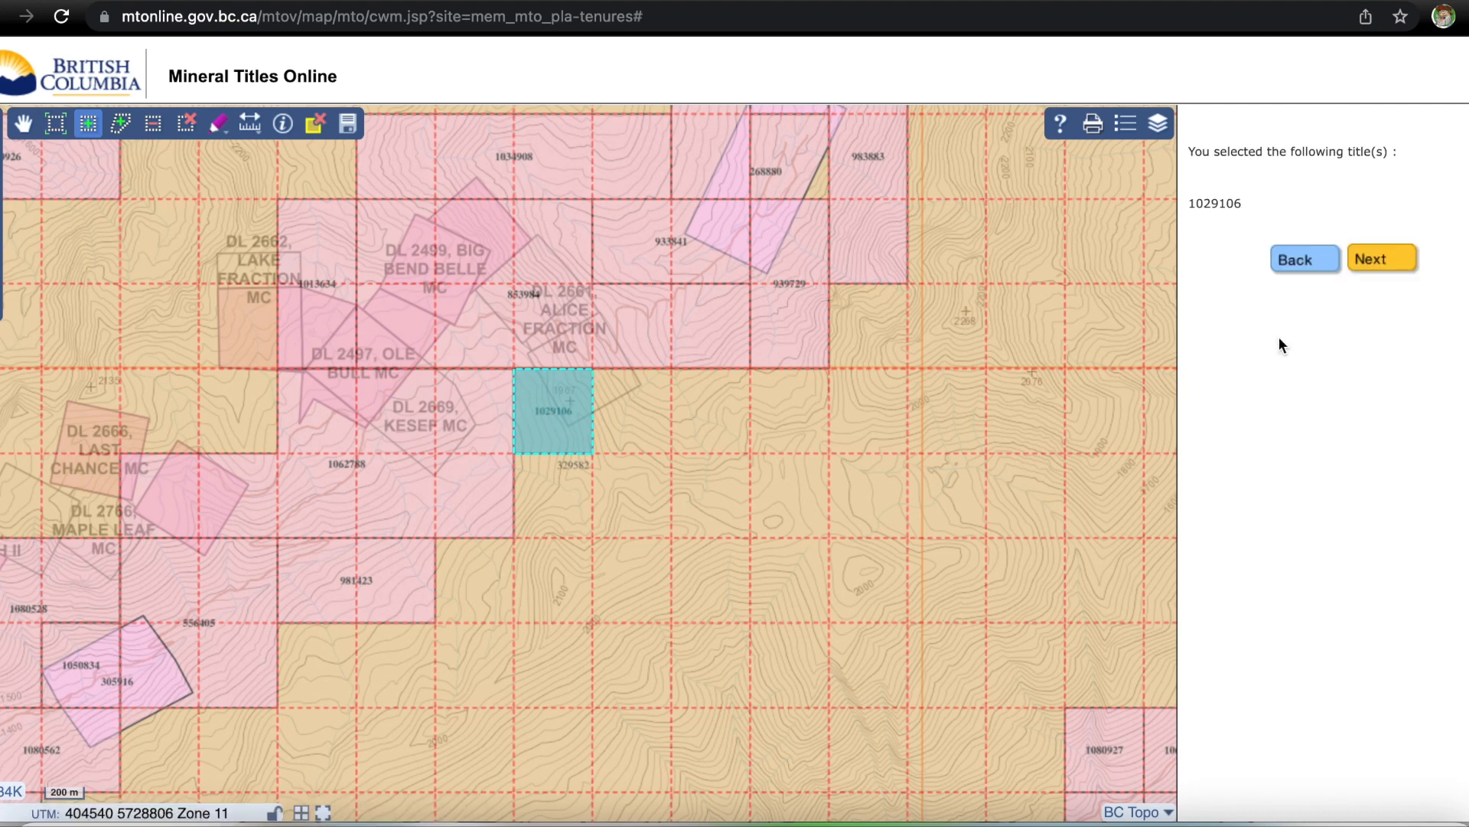
Continue without linking event numbers and select Physical Work with labour, placer sluicing/panning, reclamation, supply costs, transportation/travel expenses and trench or open-cut work.
left_click(1378, 264)
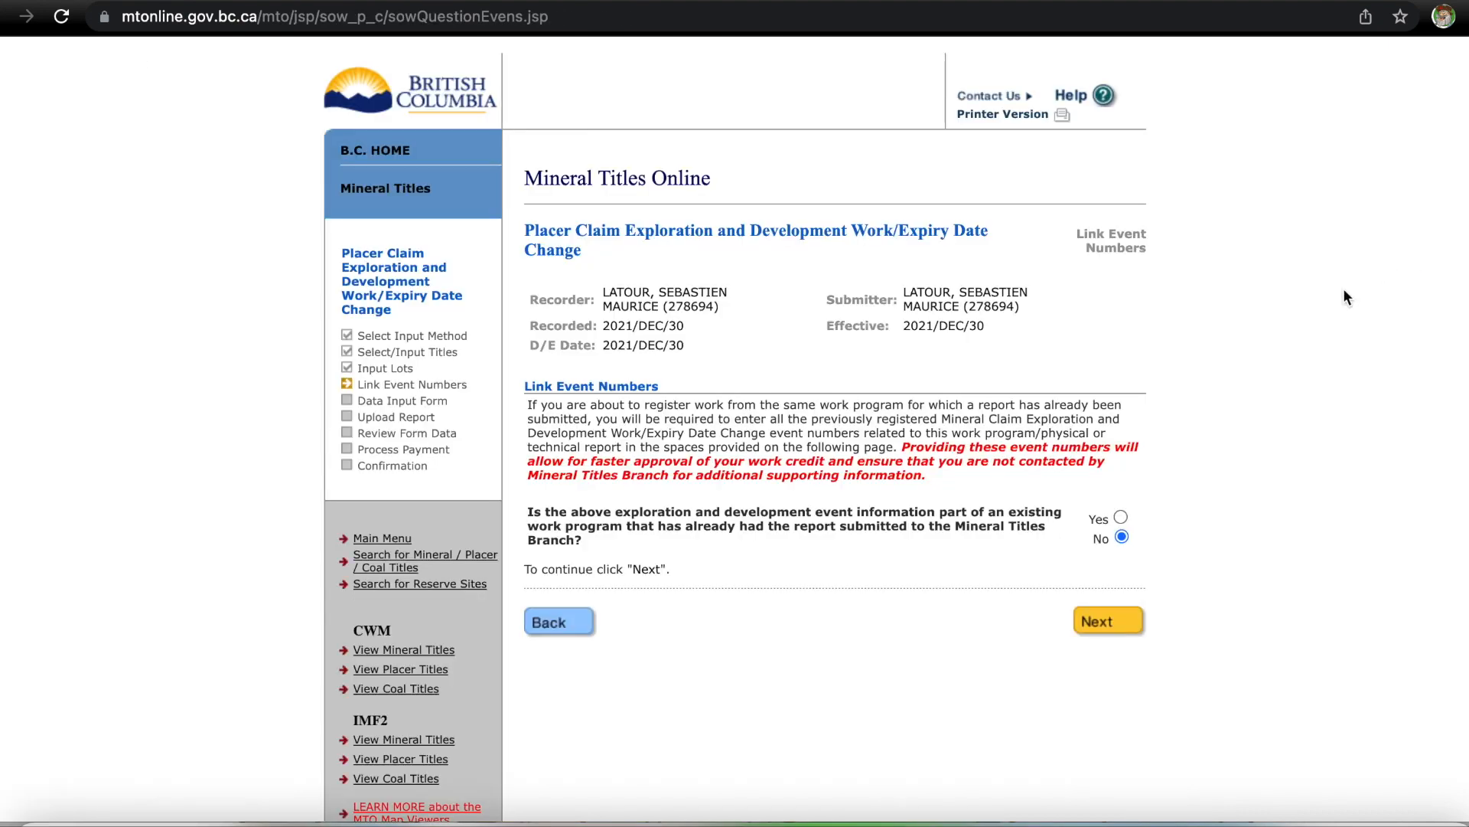
left_click(1118, 622)
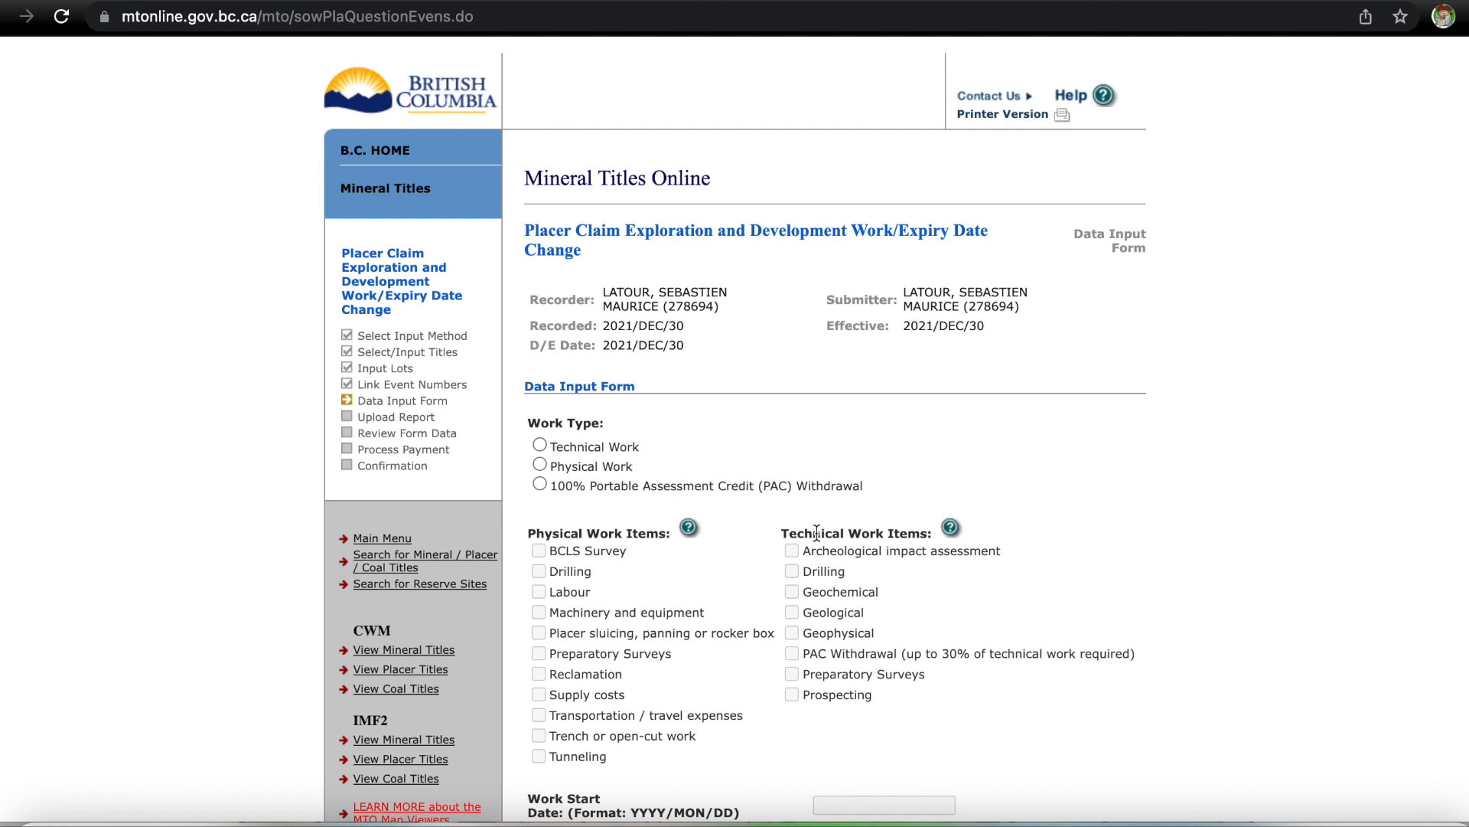
left_click(540, 464)
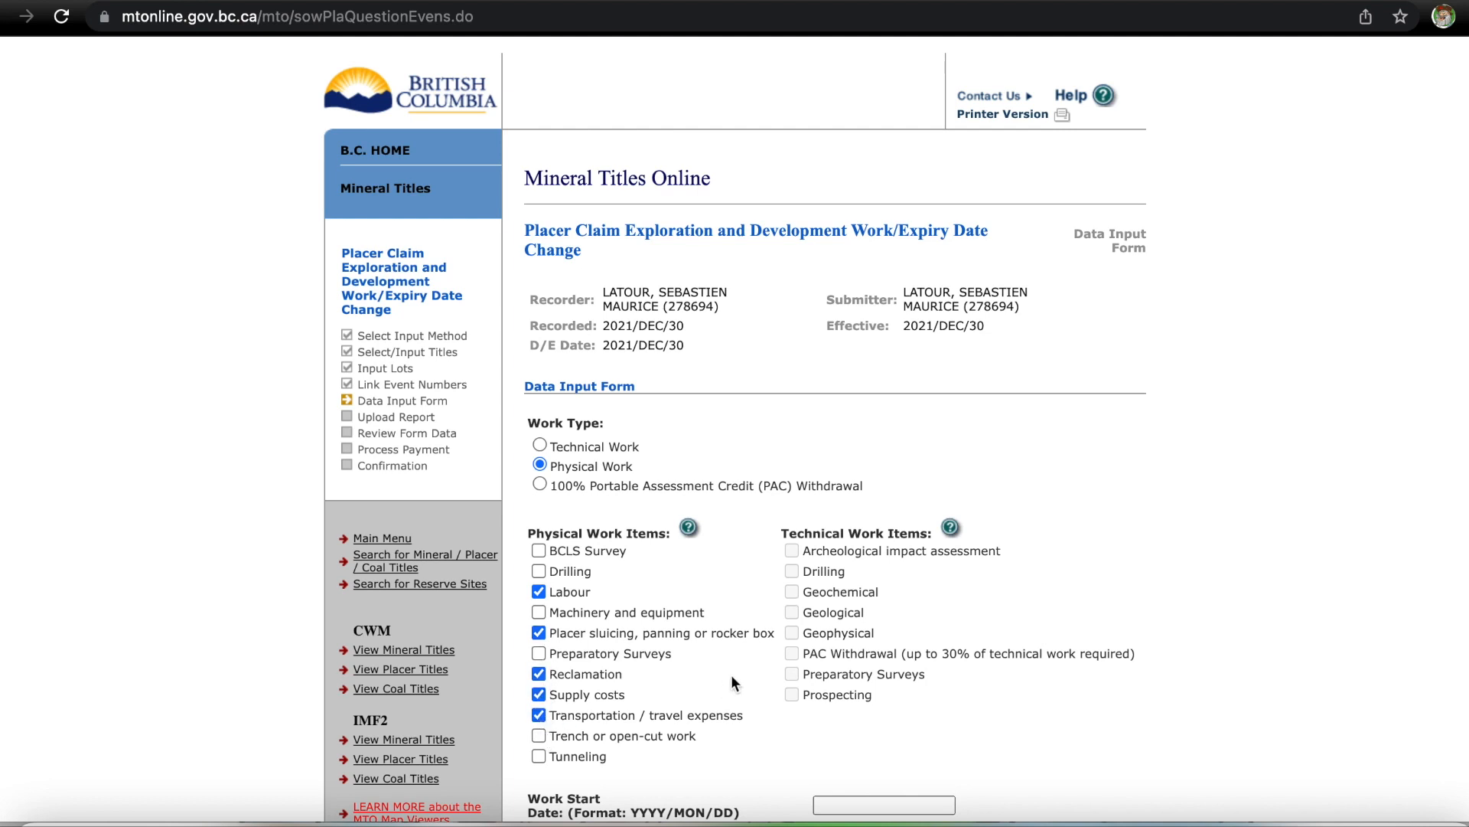
scroll(731, 674, "down", 2)
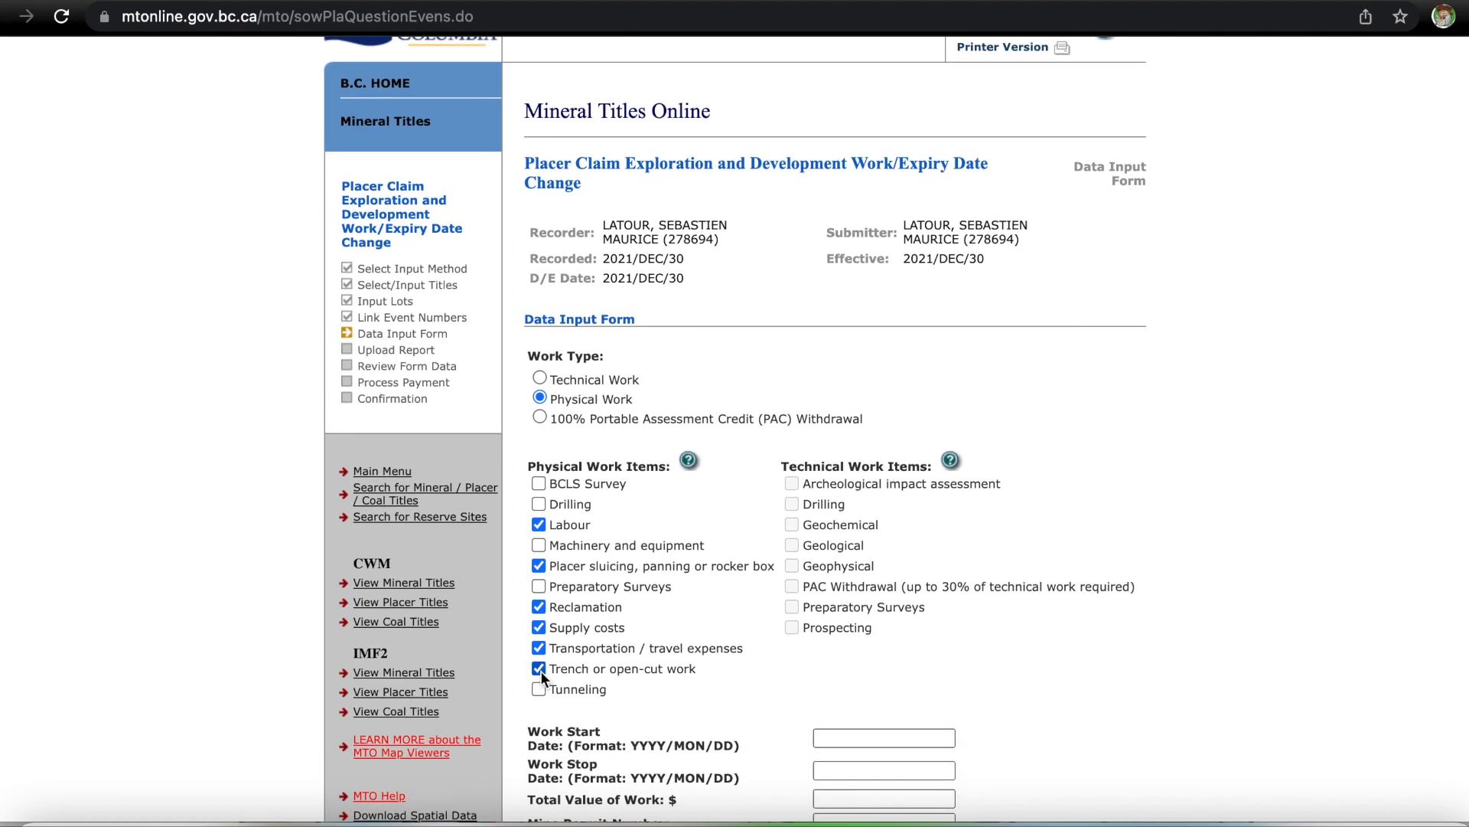
Enter 2021/SEP/01 as the work start date and 2021/SEP/02 as the work stop date.
left_click(846, 736)
scroll(1064, 638, "down", 1)
scroll(1062, 632, "down", 3)
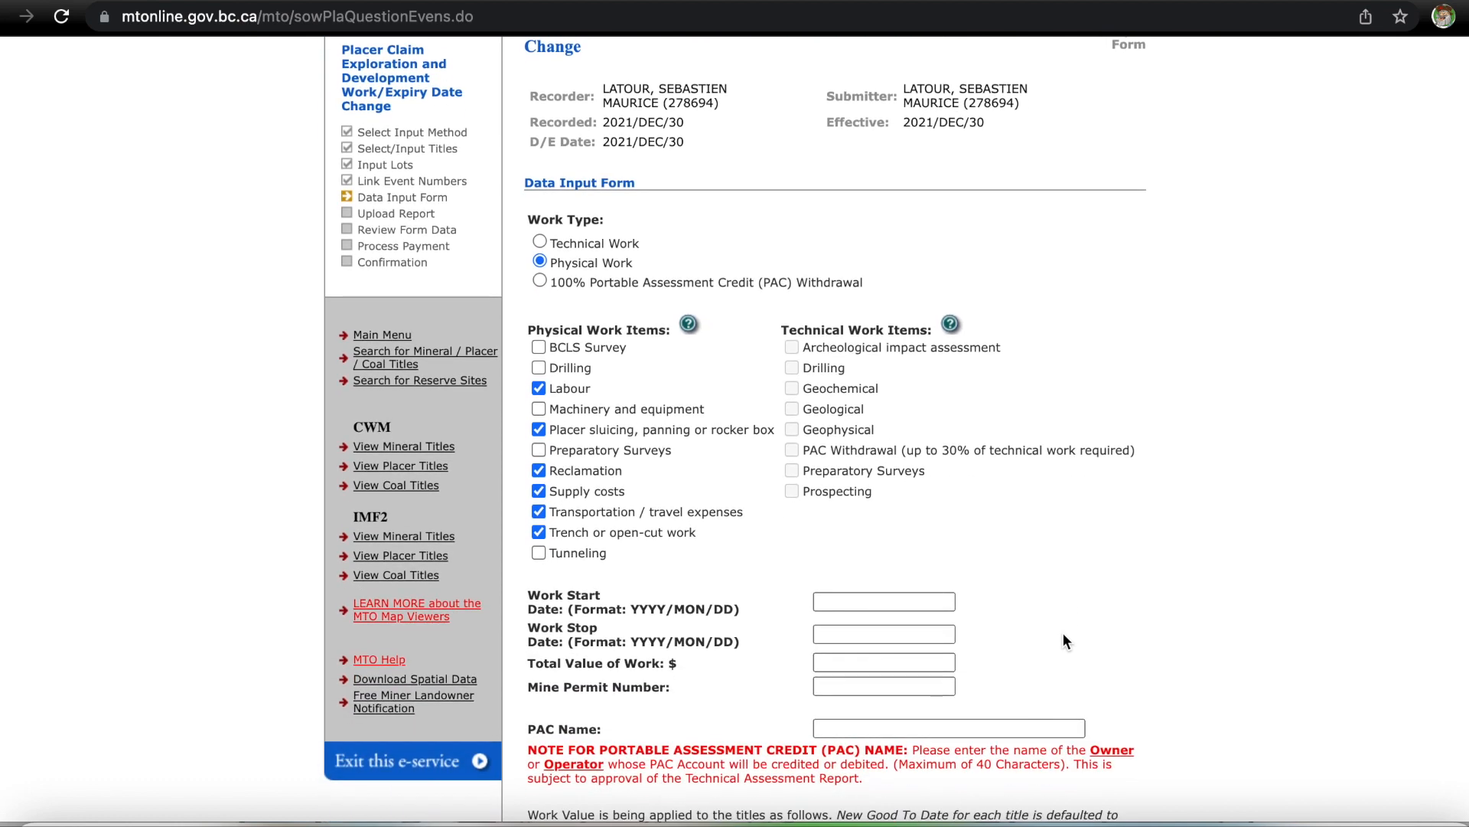
left_click(884, 603)
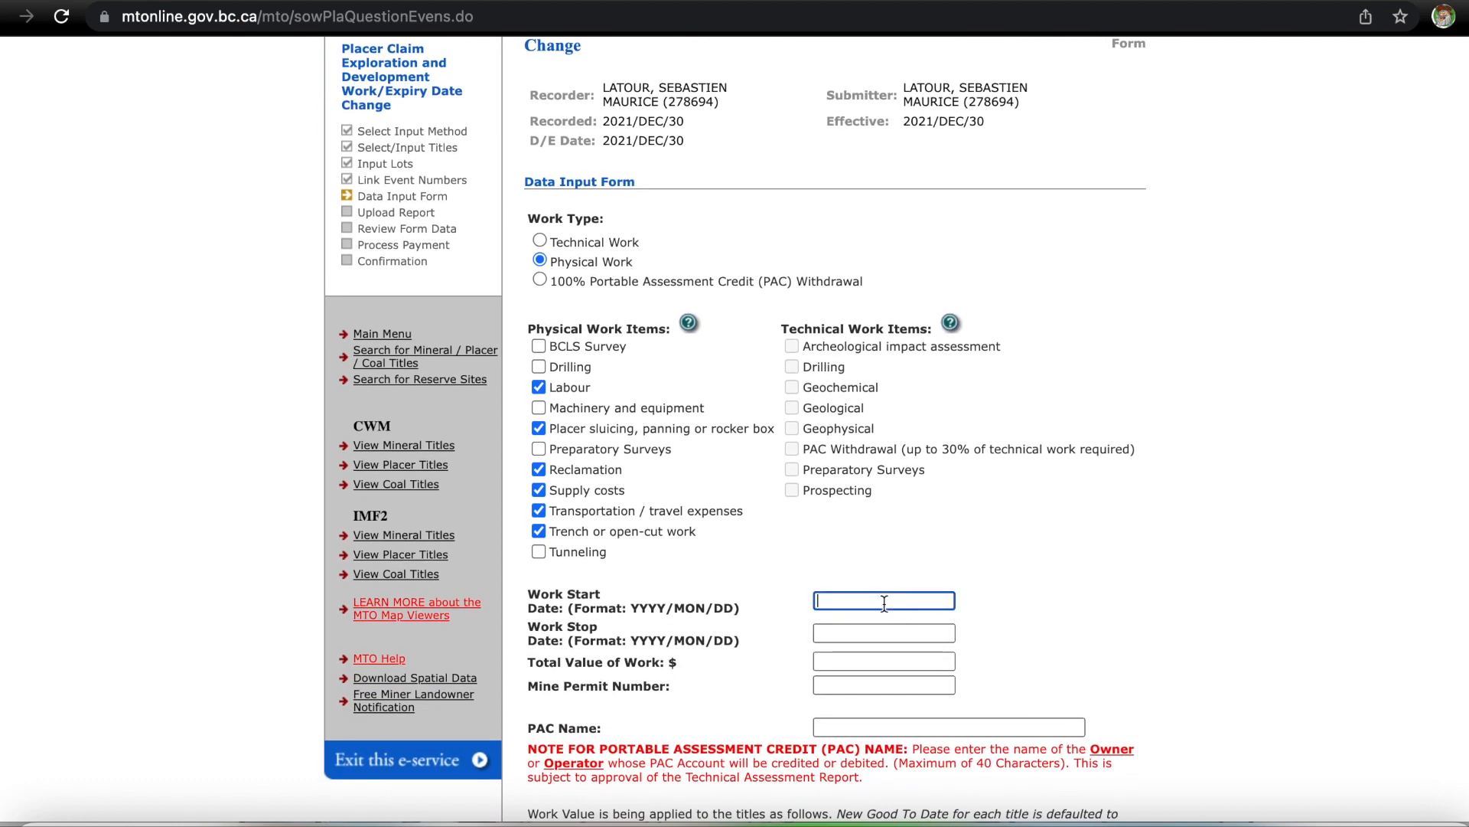
type("2021/SEP/01")
left_click(850, 628)
type("2021/SEP")
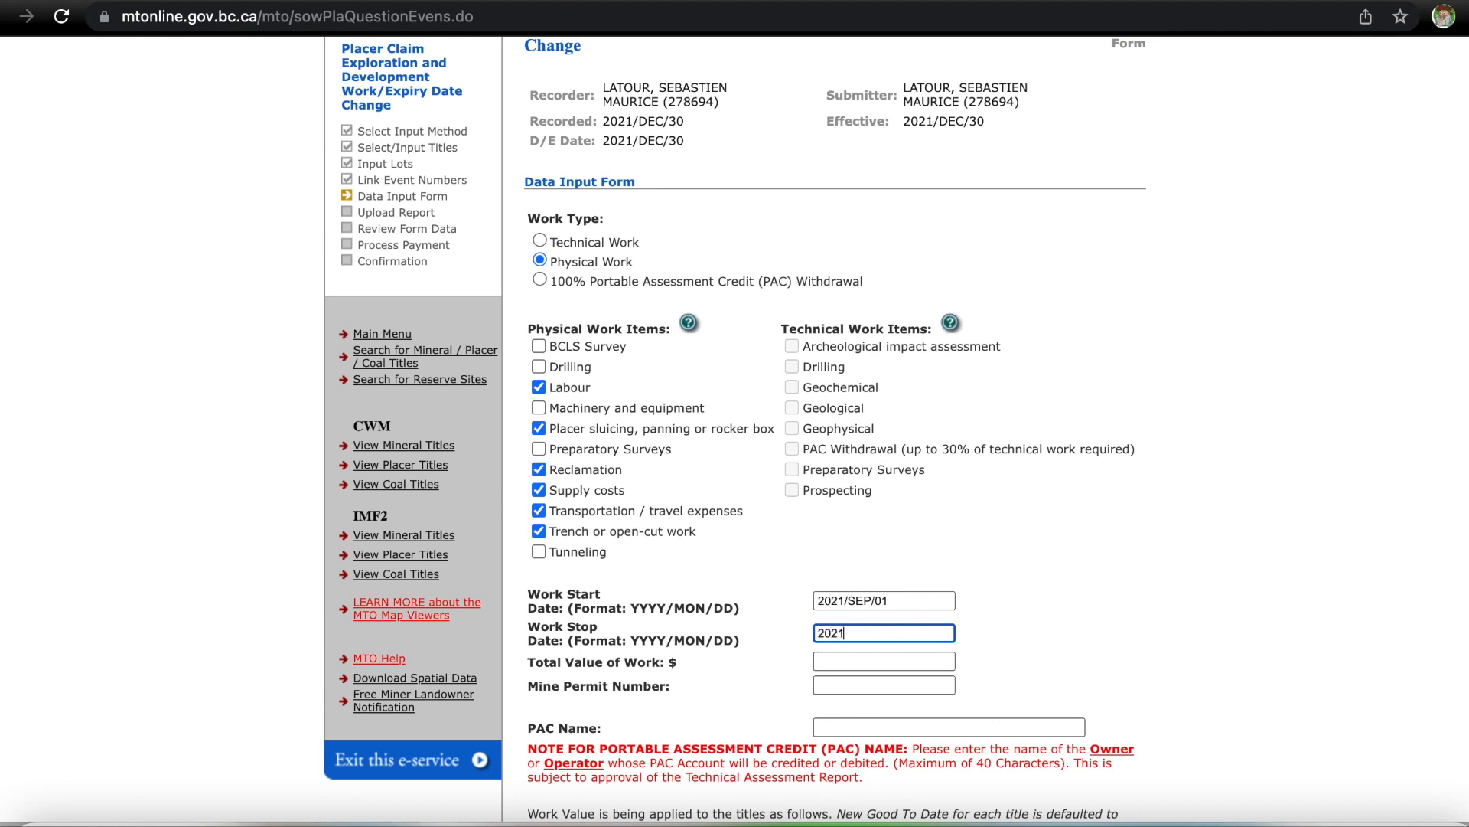
type("/02")
Set the total value of work to $864.00, mark title 1029106 as worked on and continue to the report upload page.
left_click(838, 658)
type("864")
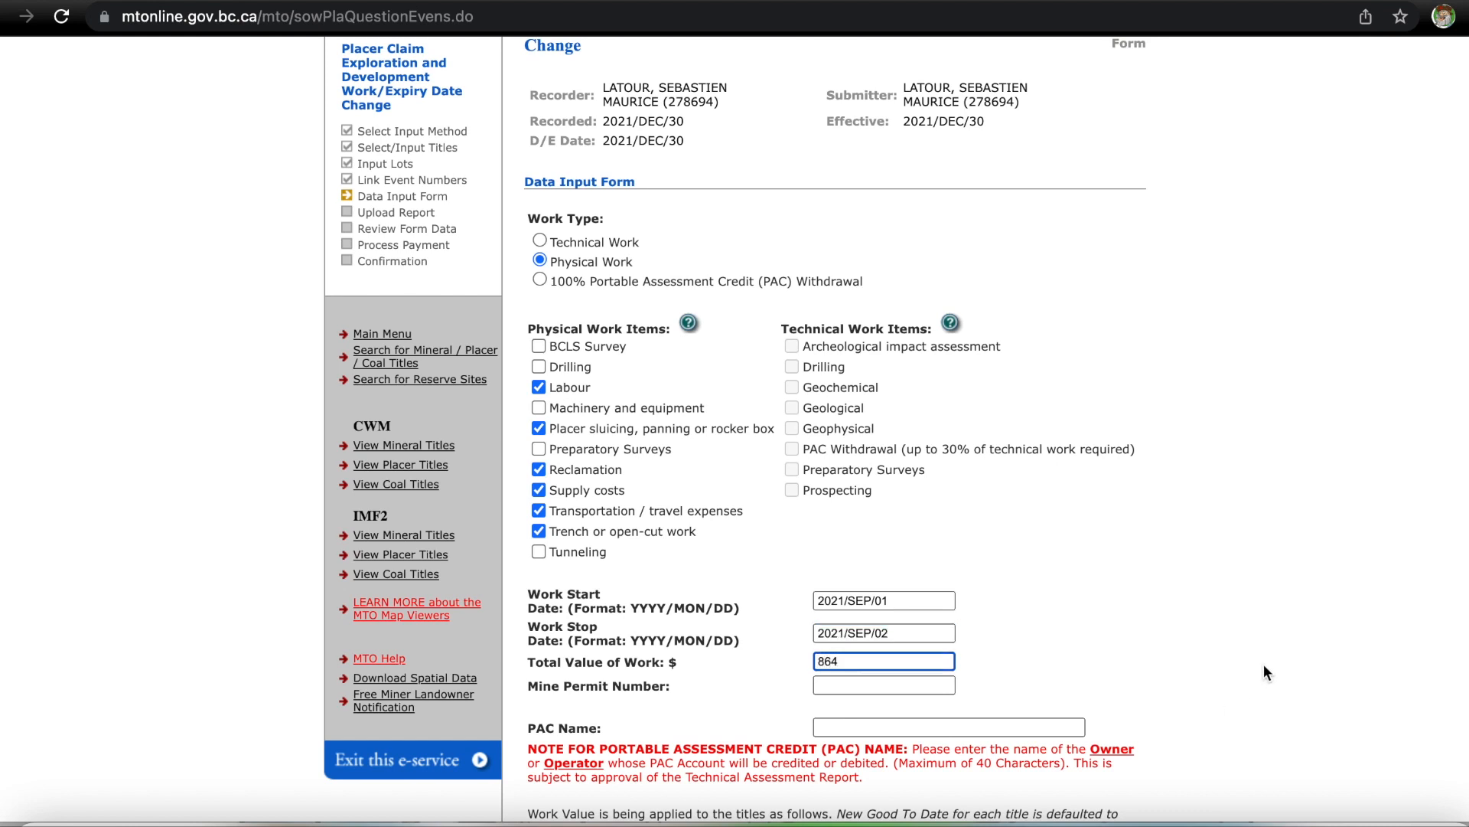
type(".00")
scroll(1342, 641, "down", 5)
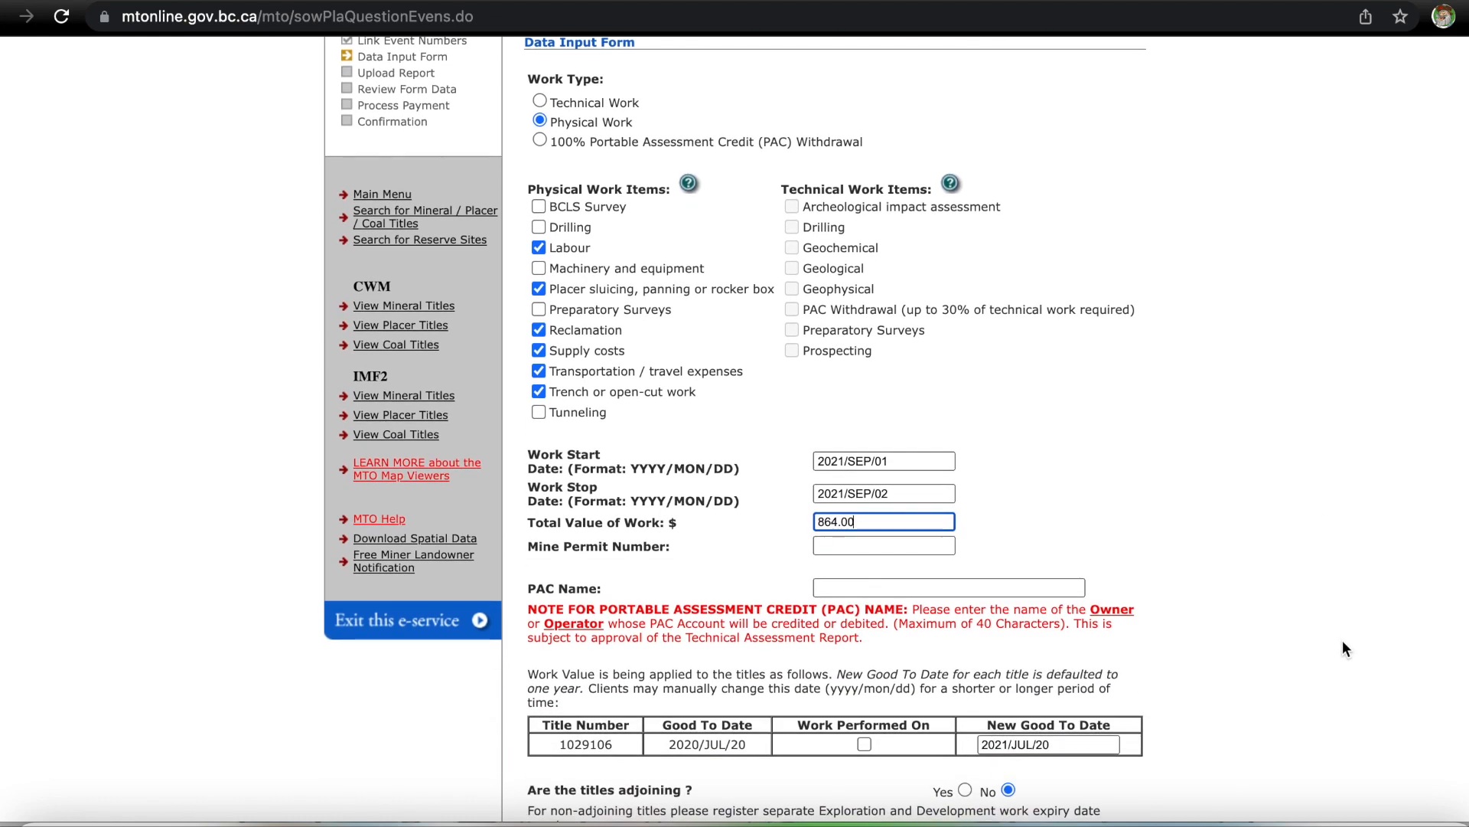
left_click(1342, 640)
scroll(1342, 640, "down", 1)
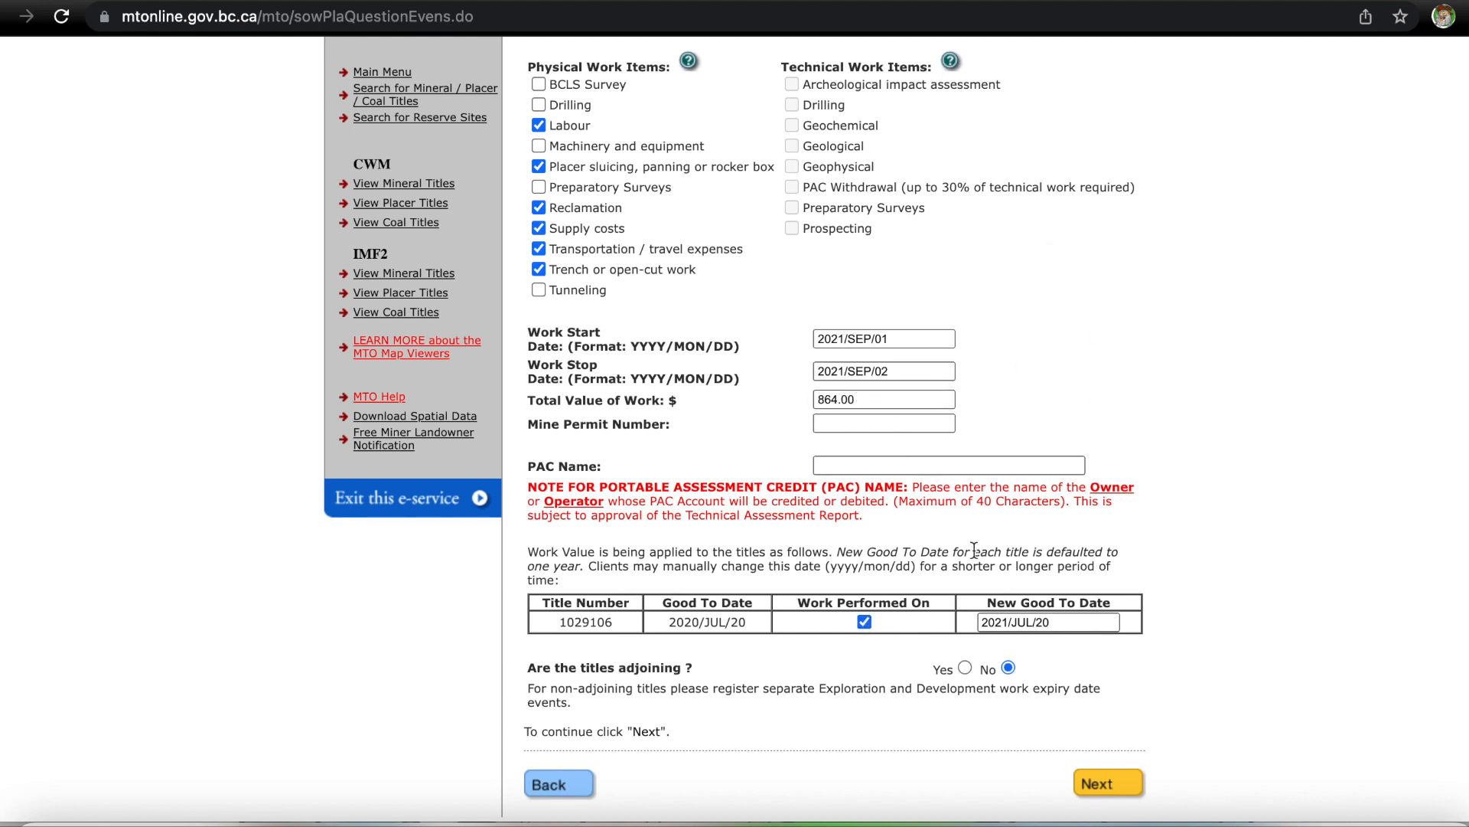
left_click(1106, 785)
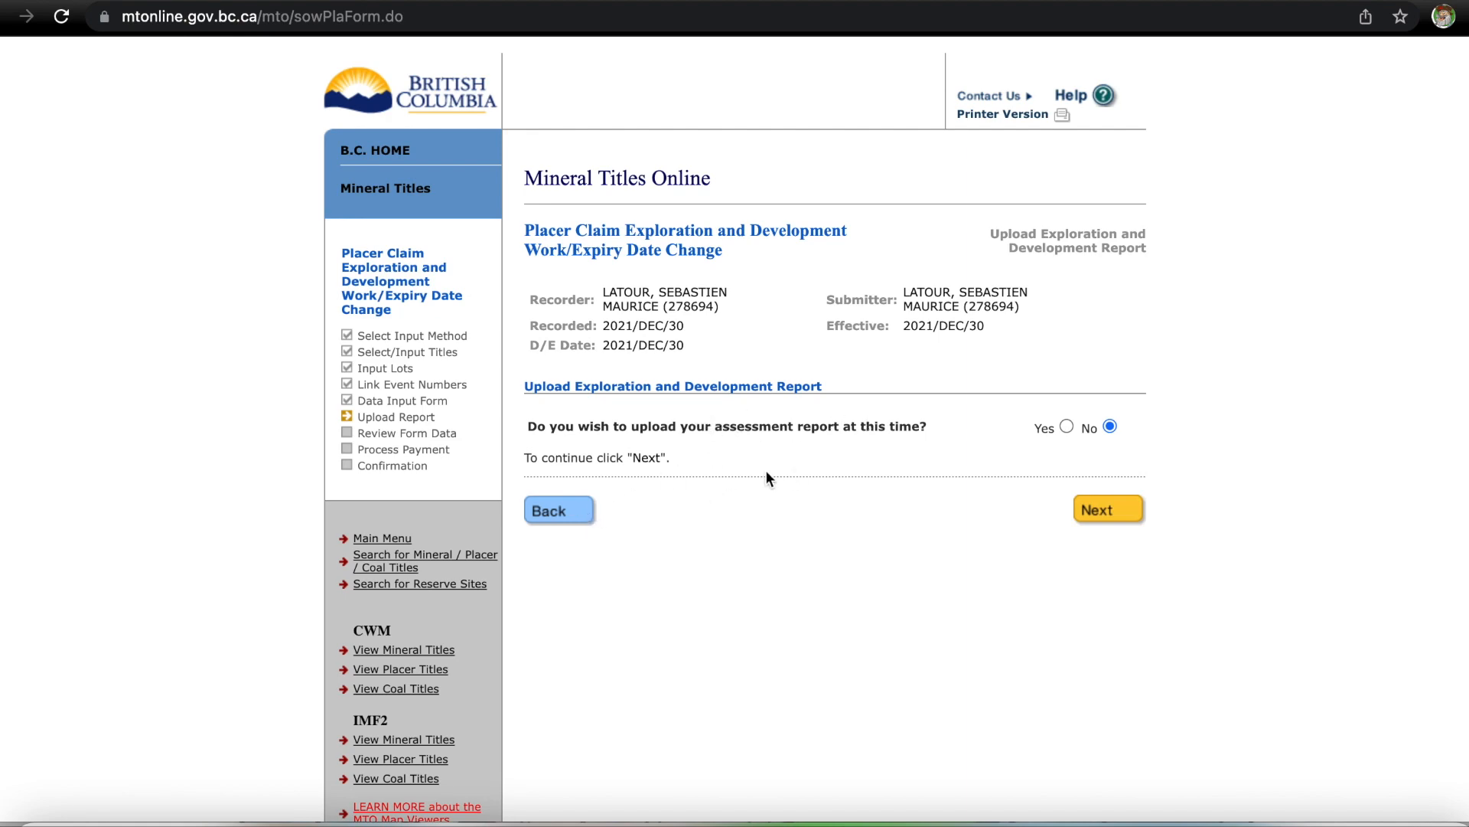
Return to the data input form, set the title's New Good To Date to 2022/JUL/20 and resubmit it.
left_click(575, 523)
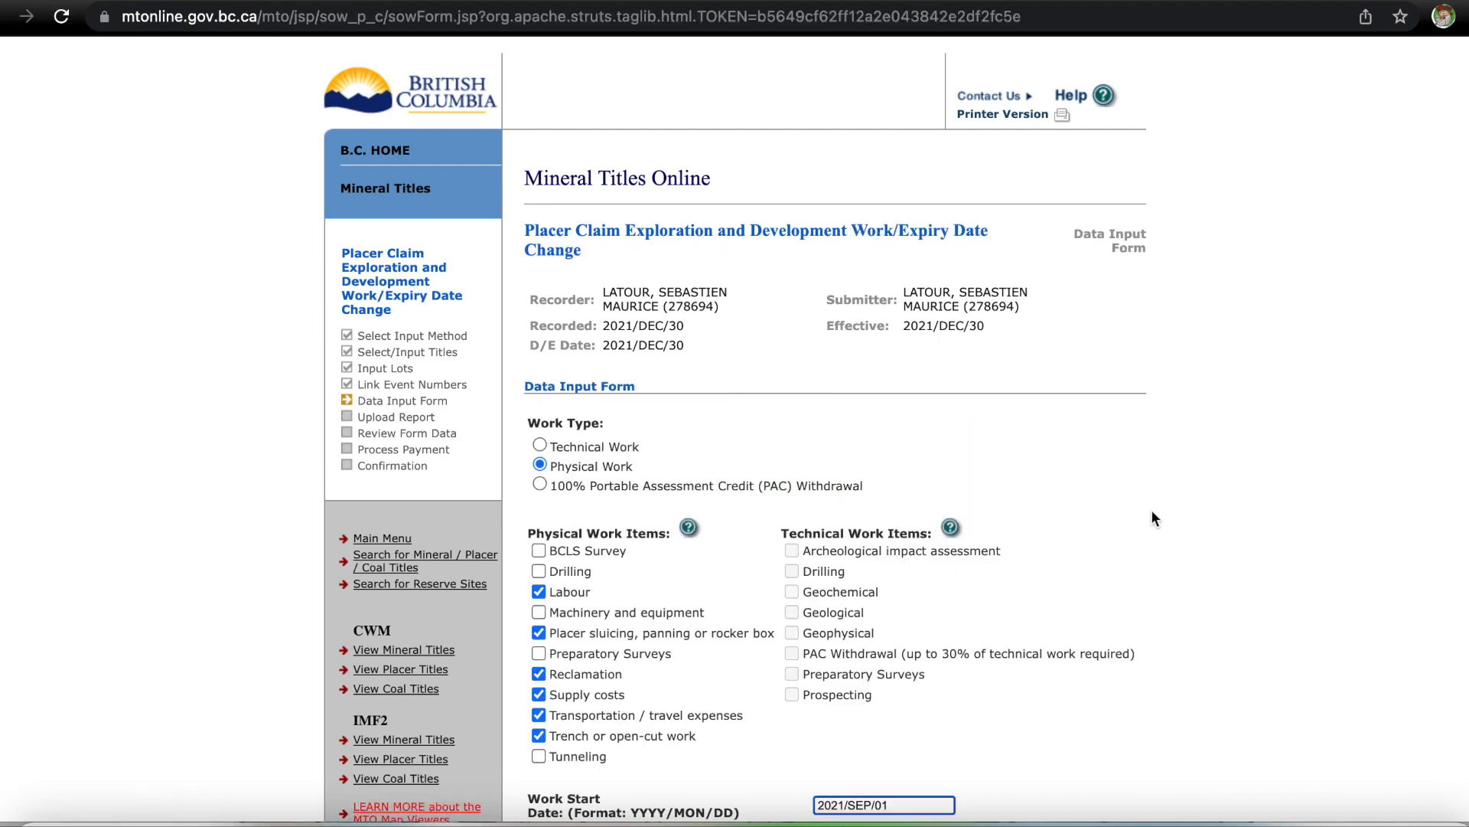
scroll(1151, 508, "down", 8)
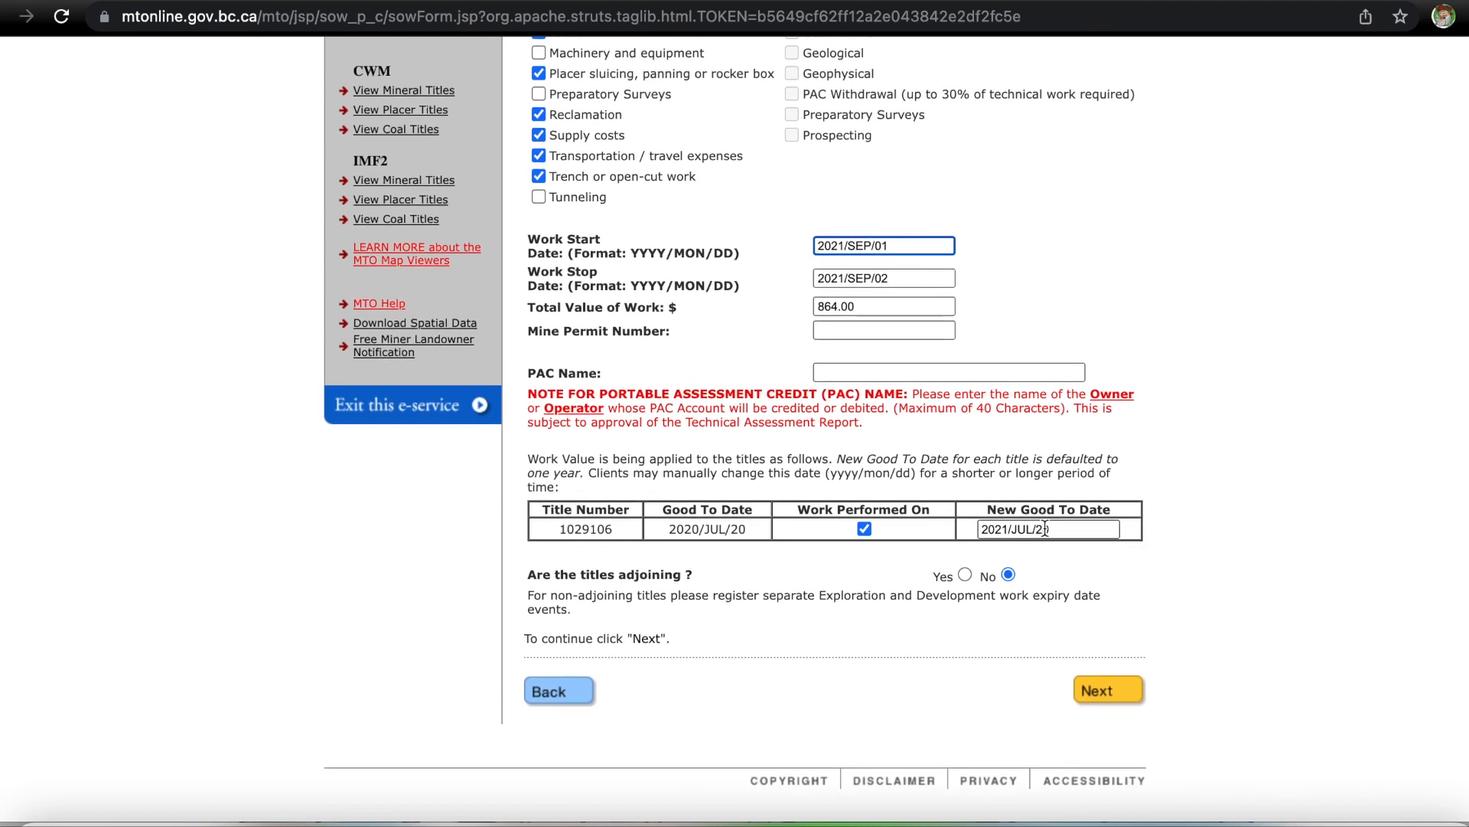
left_click(1008, 529)
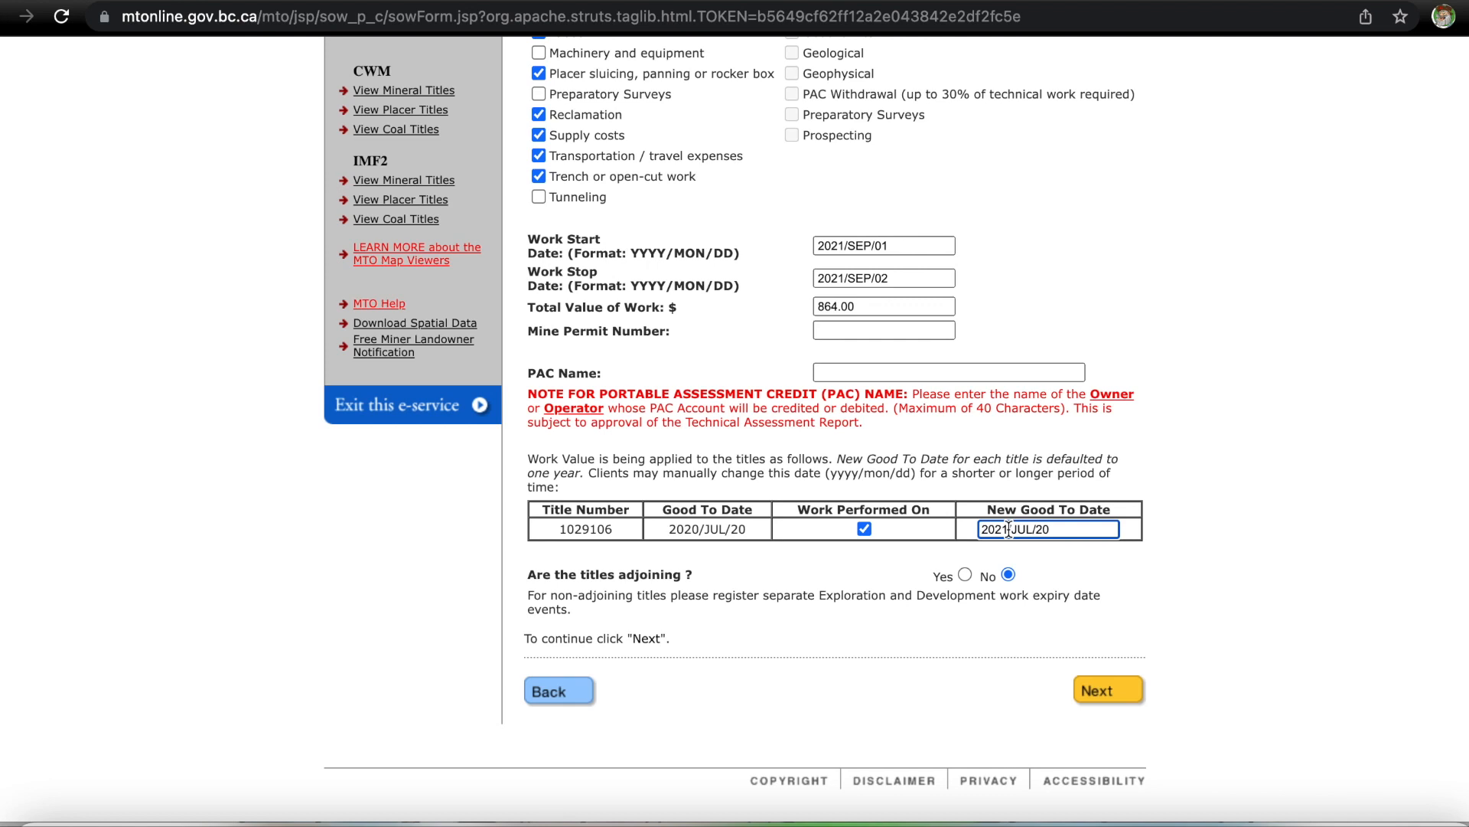
key("BackSpace")
type("2")
left_click(1094, 691)
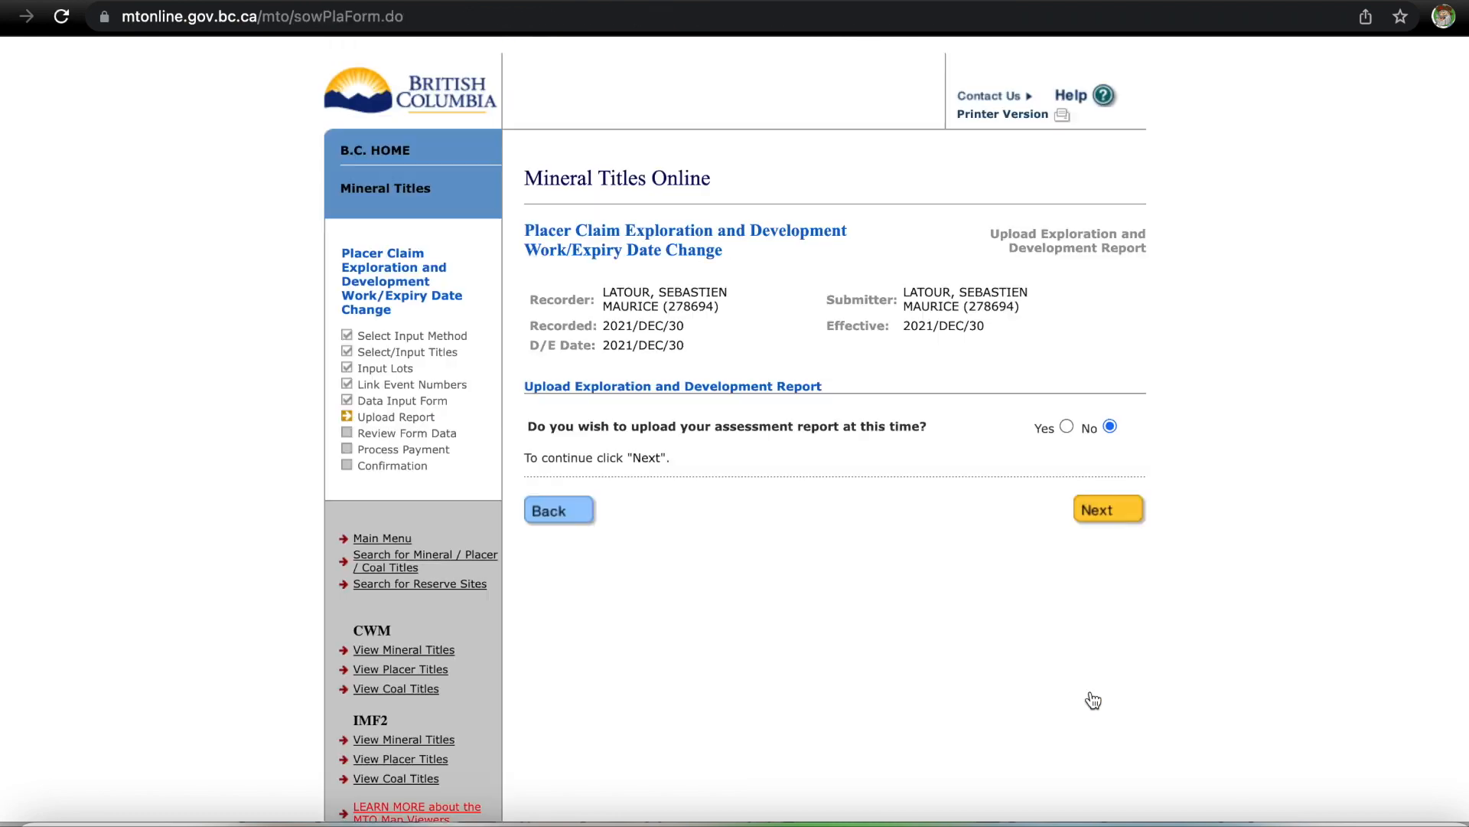
Go back to the data input form and try to extend the New Good To Date to 2023/JUL/20.
left_click(563, 517)
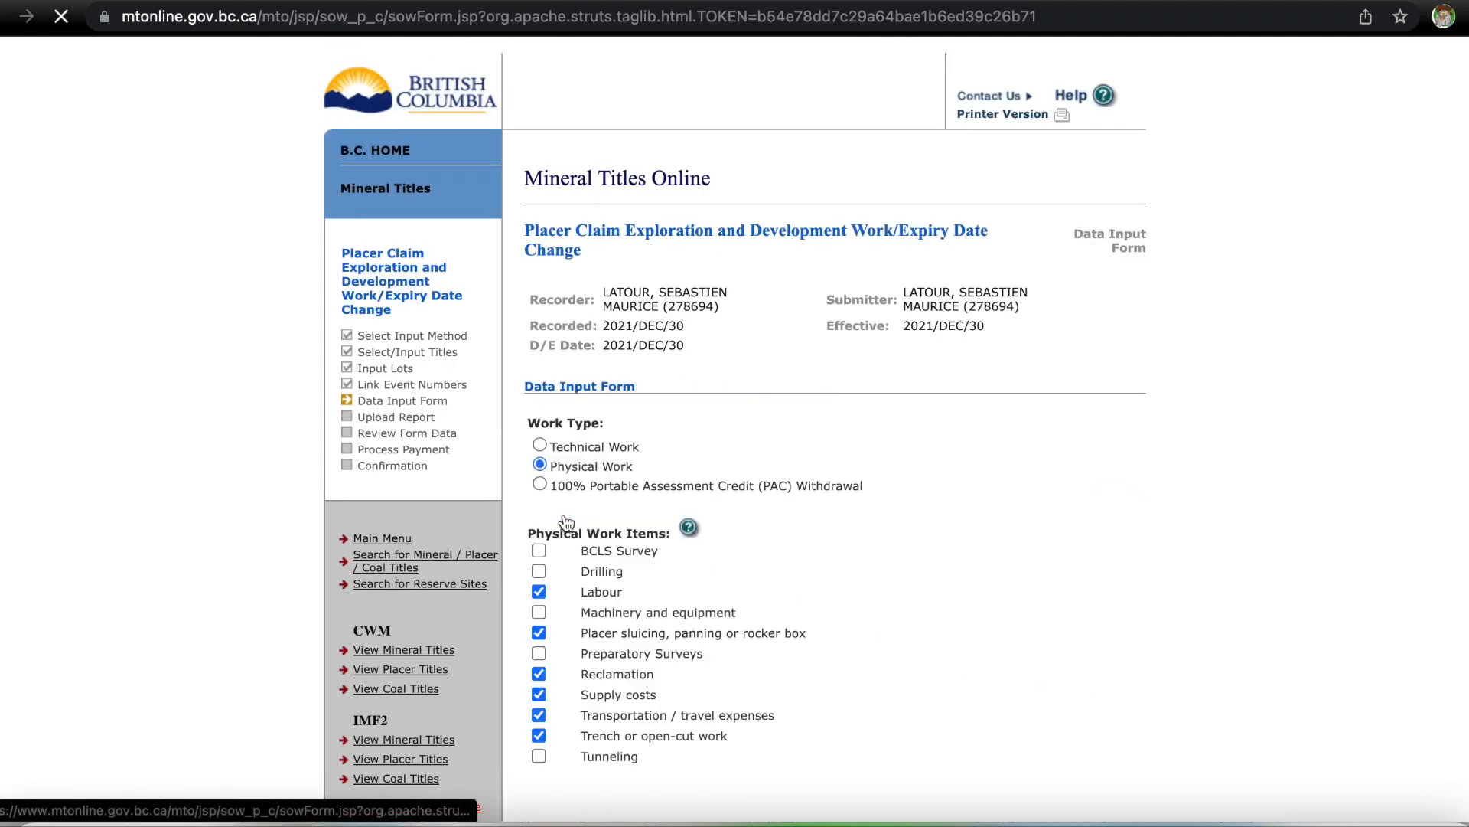
scroll(1174, 623, "down", 7)
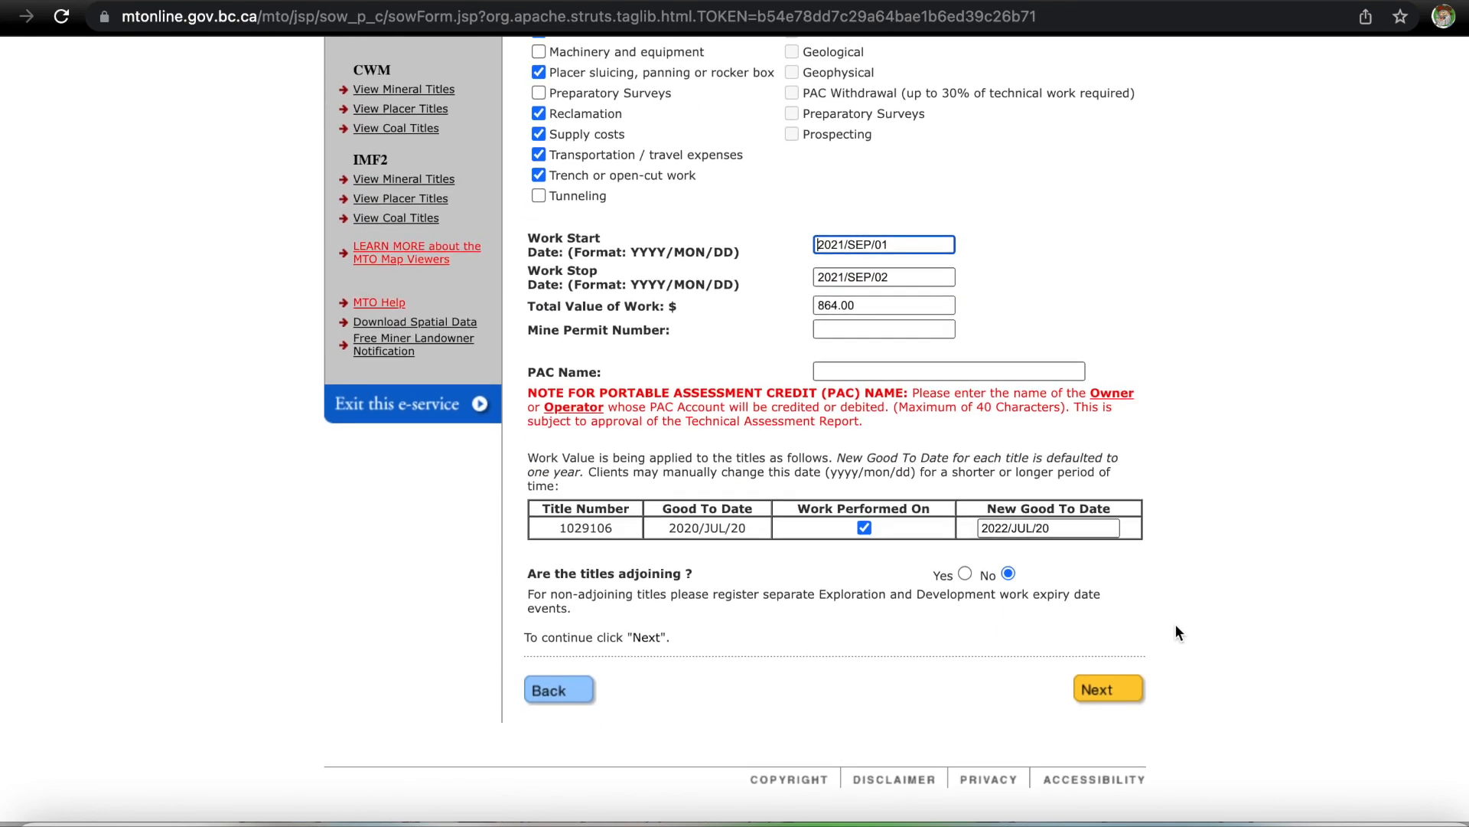
left_click(1012, 530)
key("BackSpace")
key("BackSpace")
type("3/")
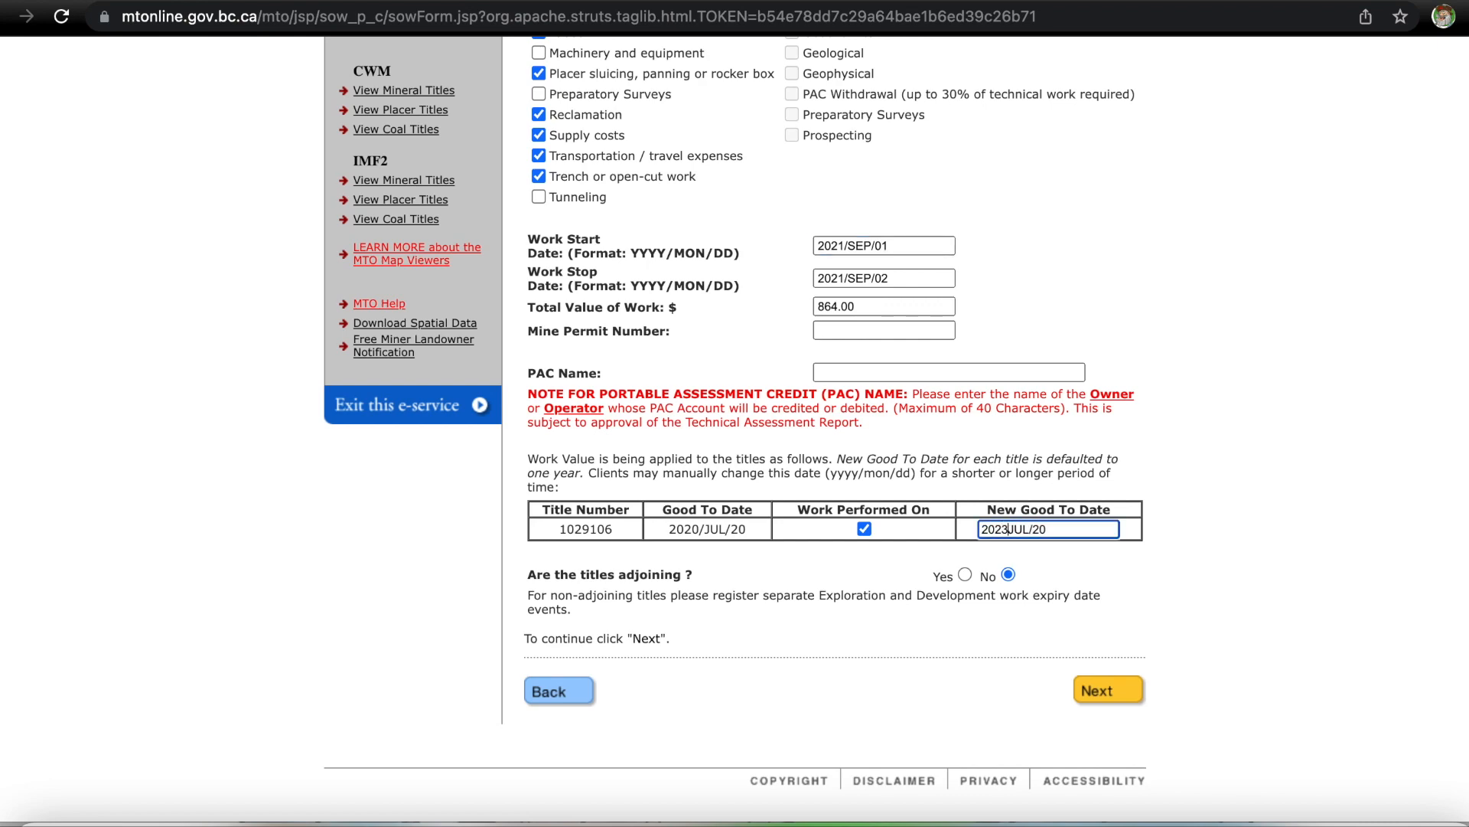
left_click(1104, 700)
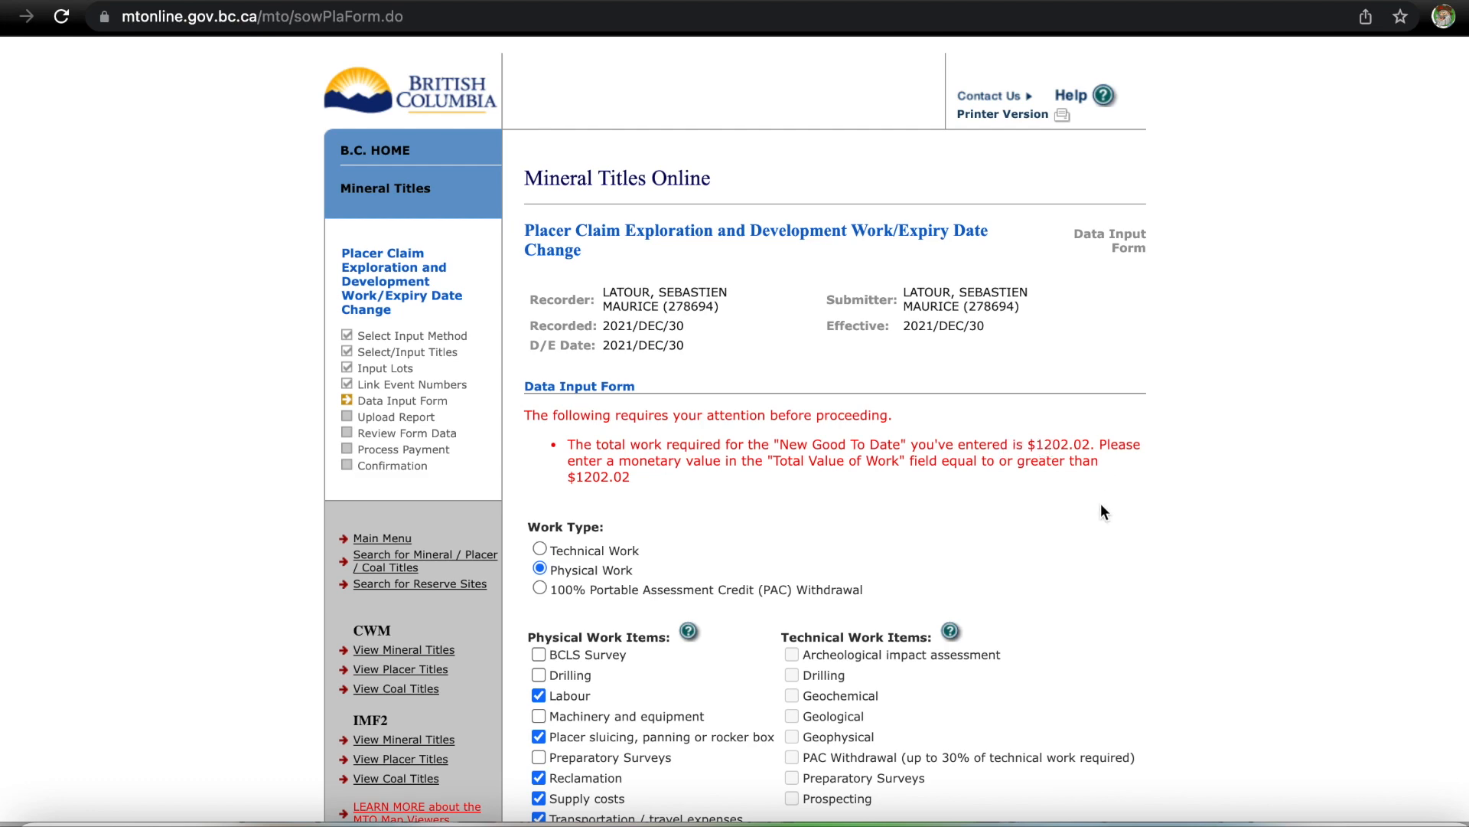
Back out of the work registration and return to the Mineral Titles Online main menu.
scroll(1230, 521, "down", 10)
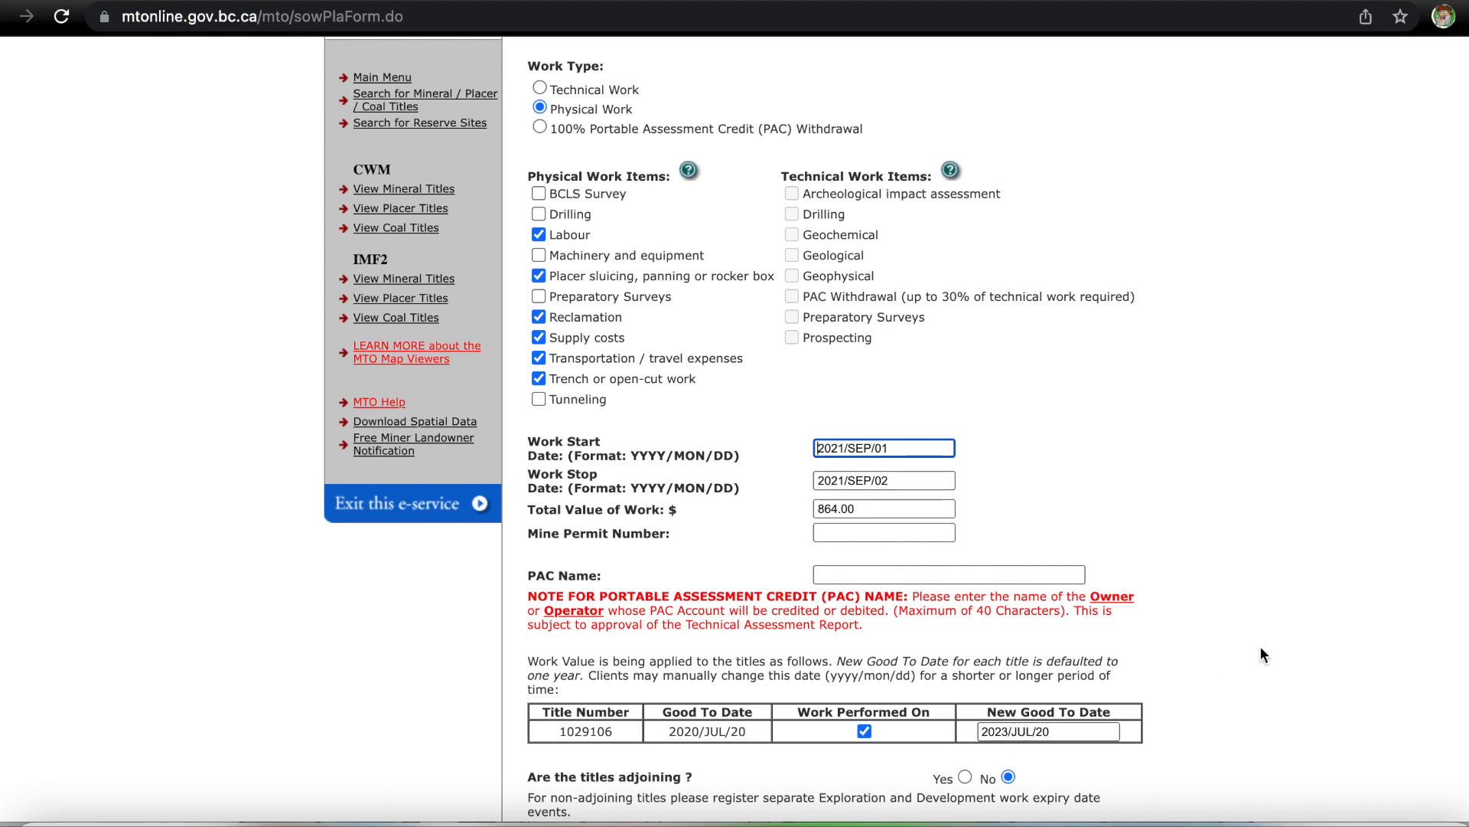
scroll(1236, 570, "down", 3)
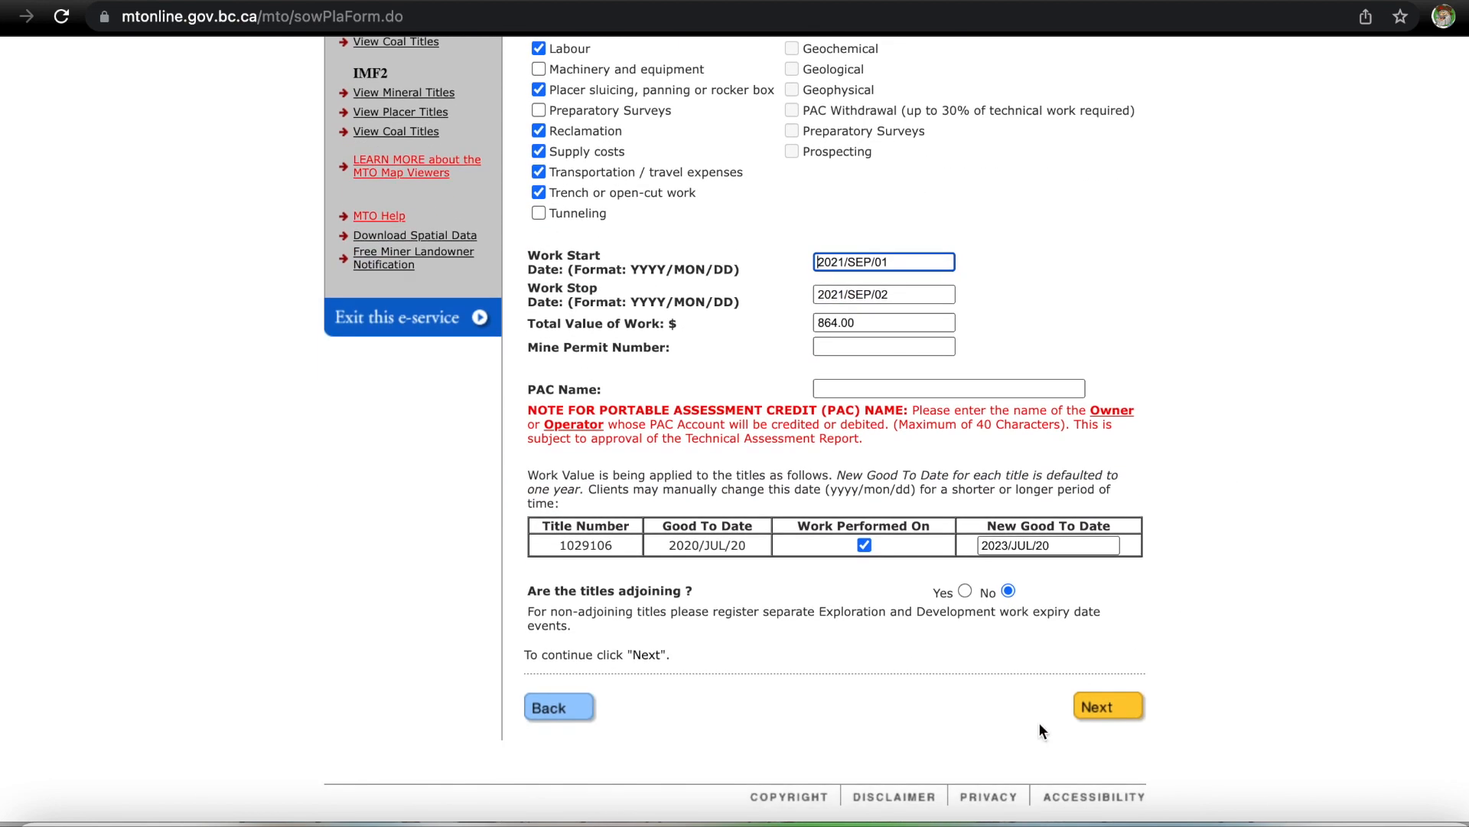
left_click(580, 717)
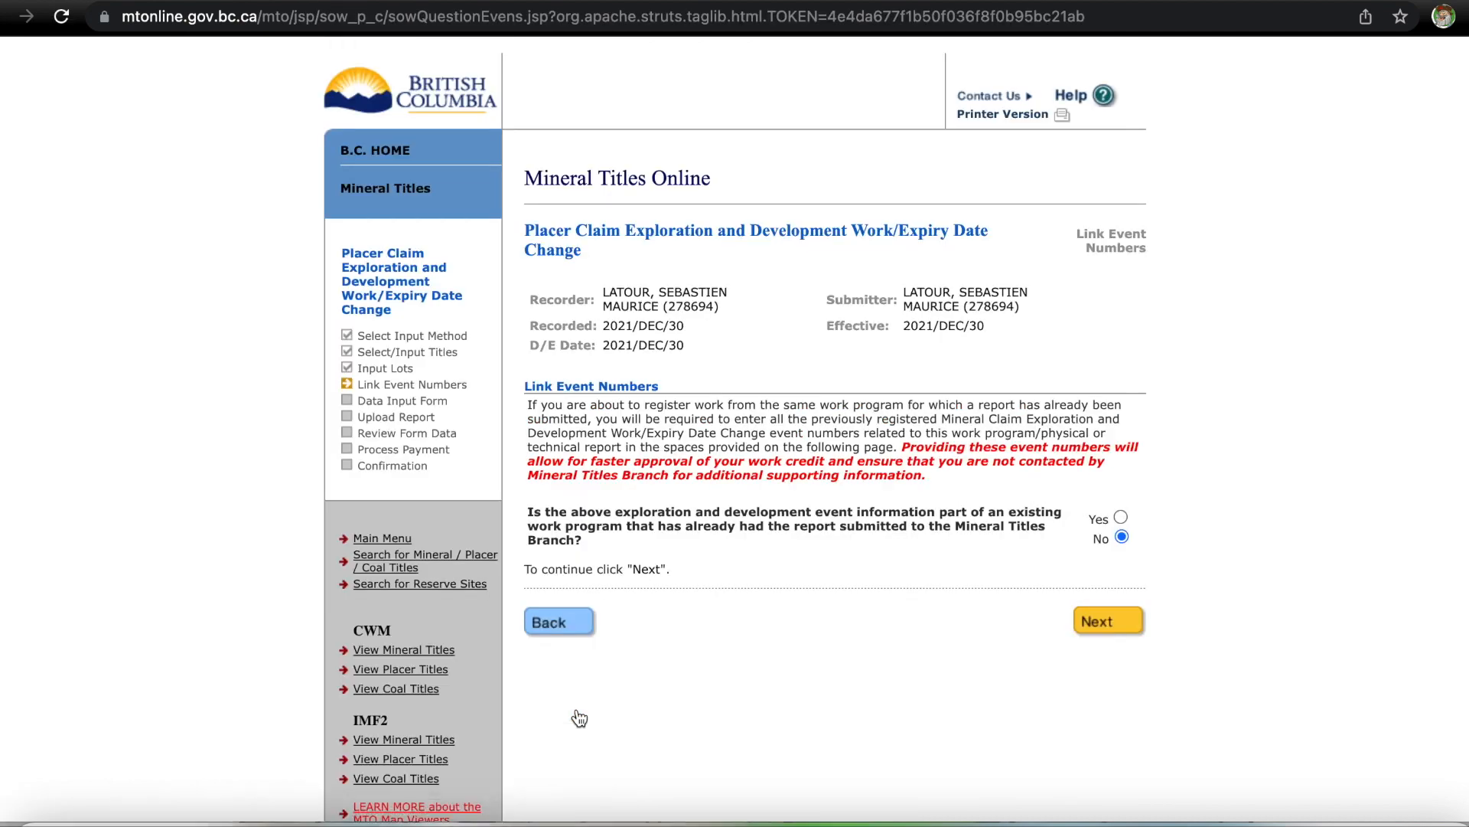
left_click(558, 627)
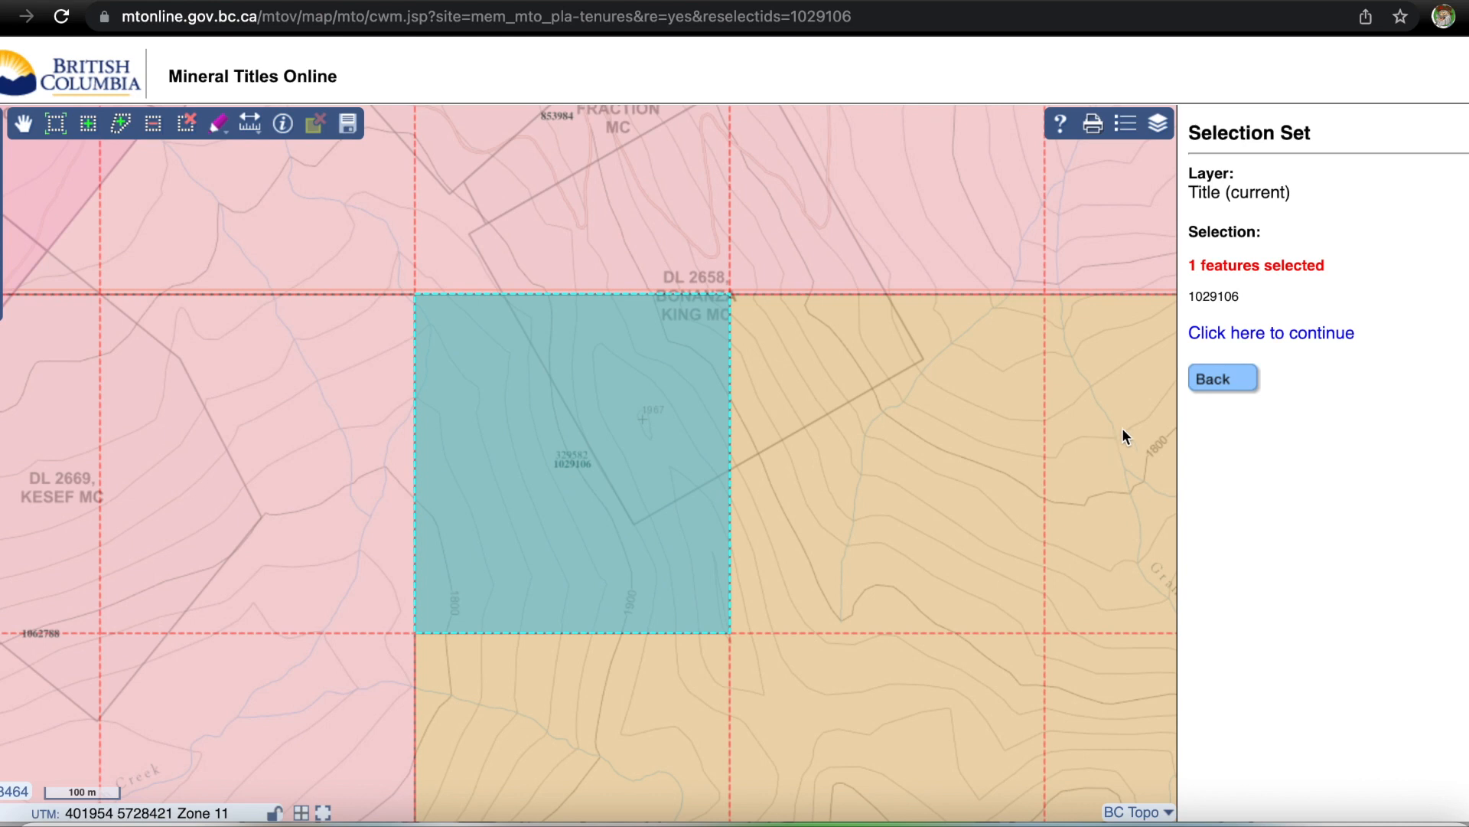
left_click(1217, 378)
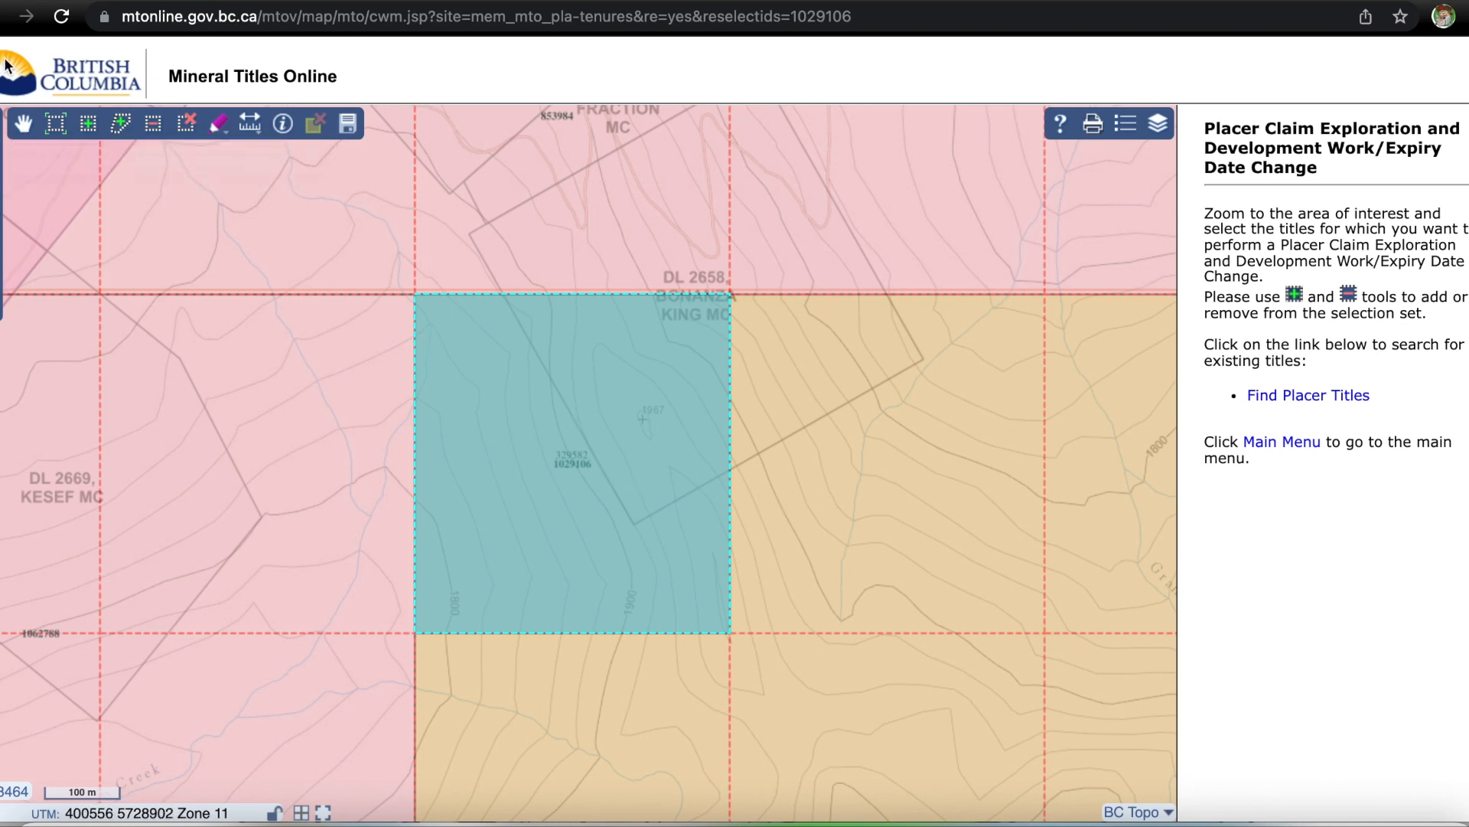
left_click(4, 16)
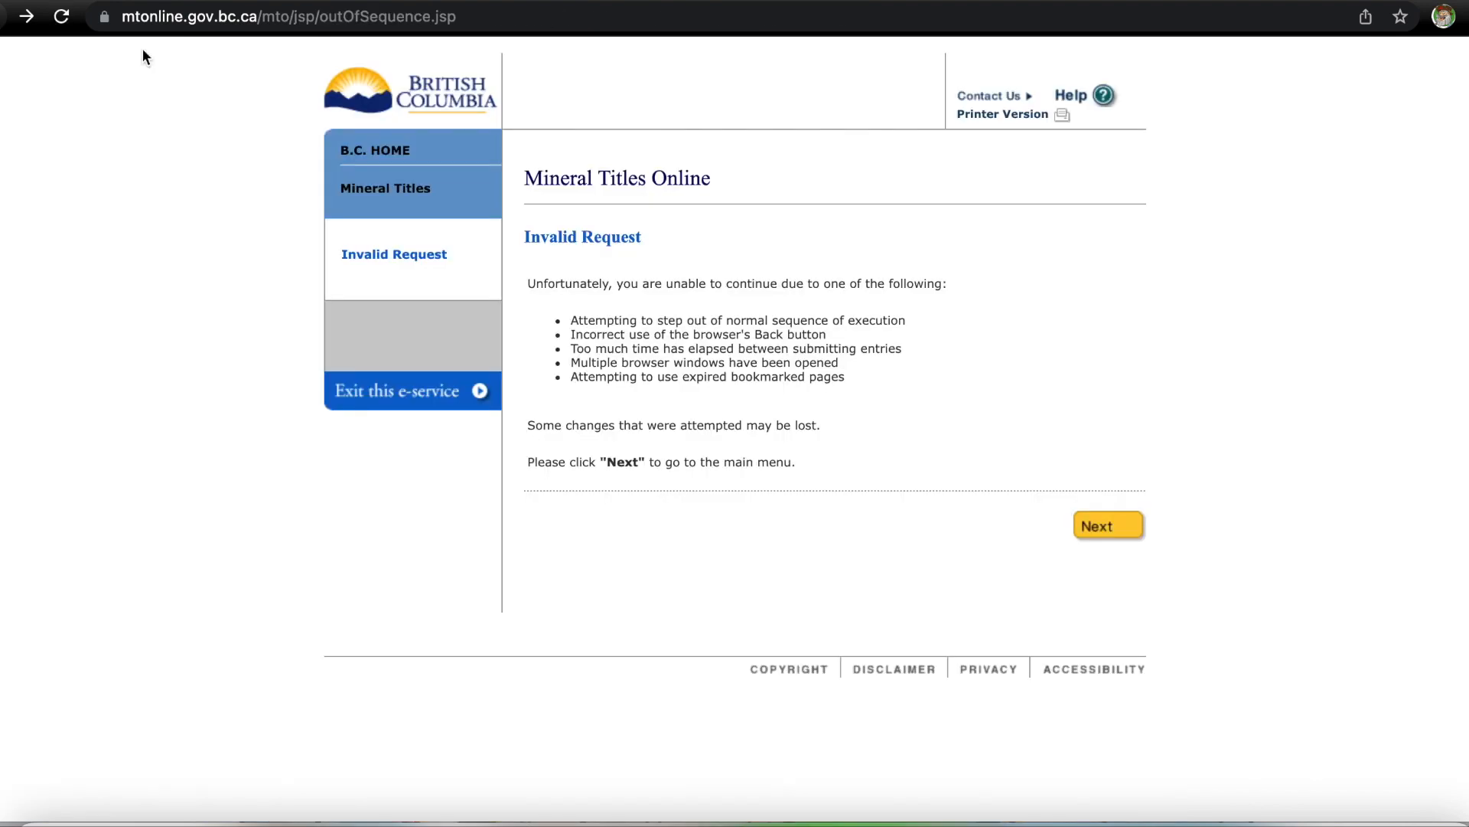
left_click(1108, 536)
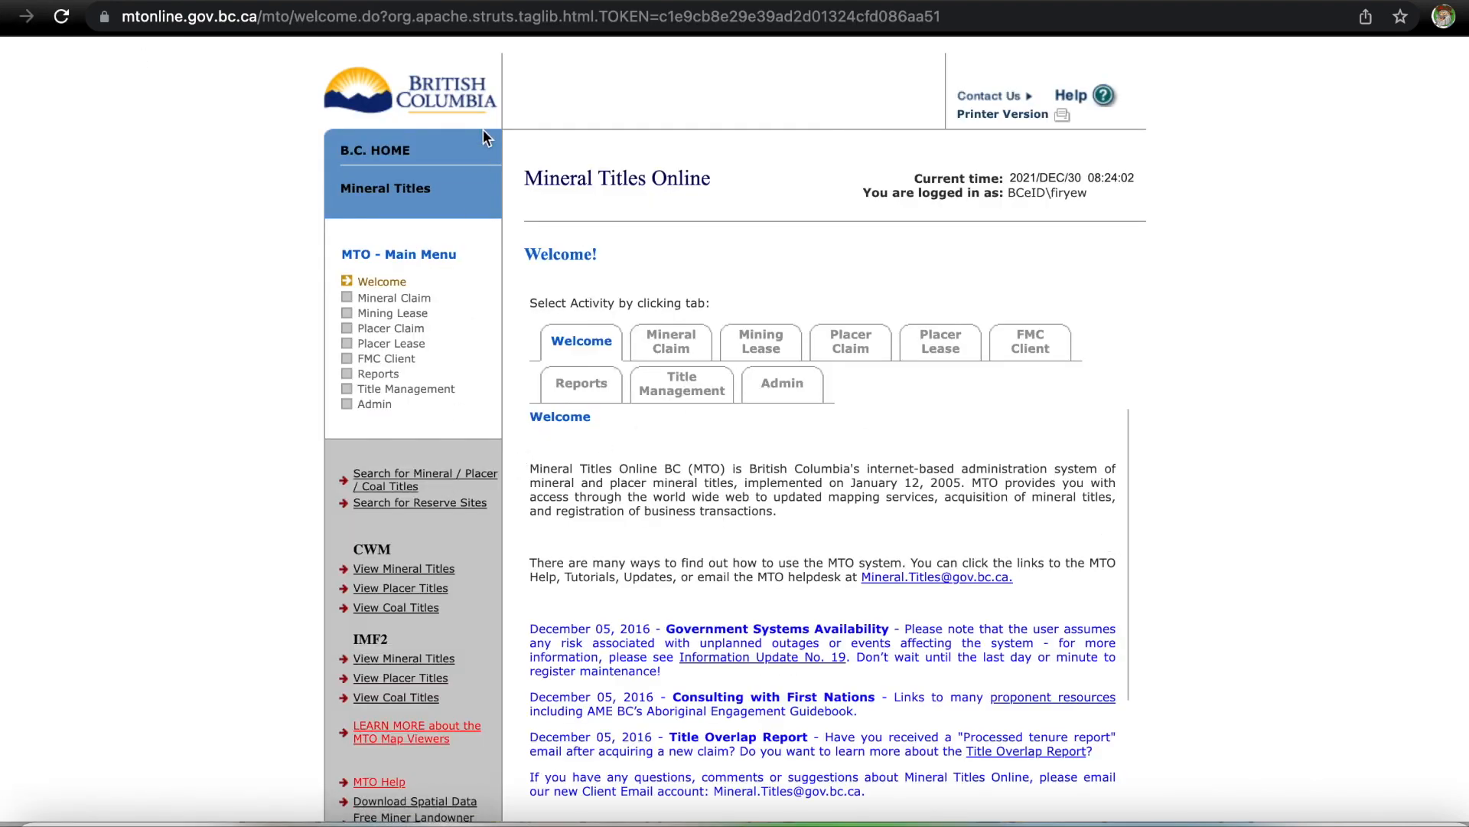
Return to the Mineral Titles Online home page through a web search for "mto online" and open the IMF2 Placer Map.
left_click(474, 15)
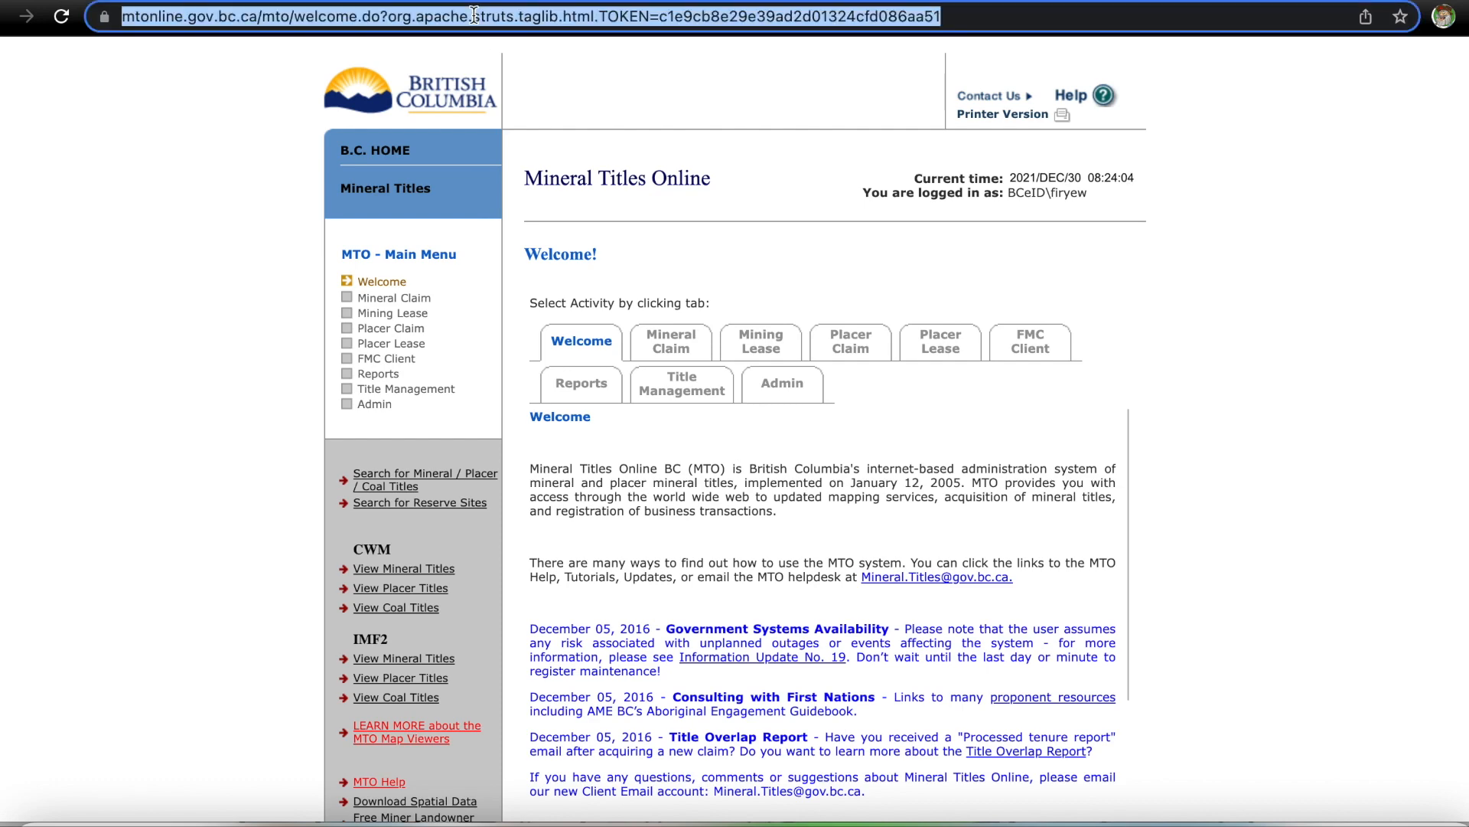
type("mto")
key("Return")
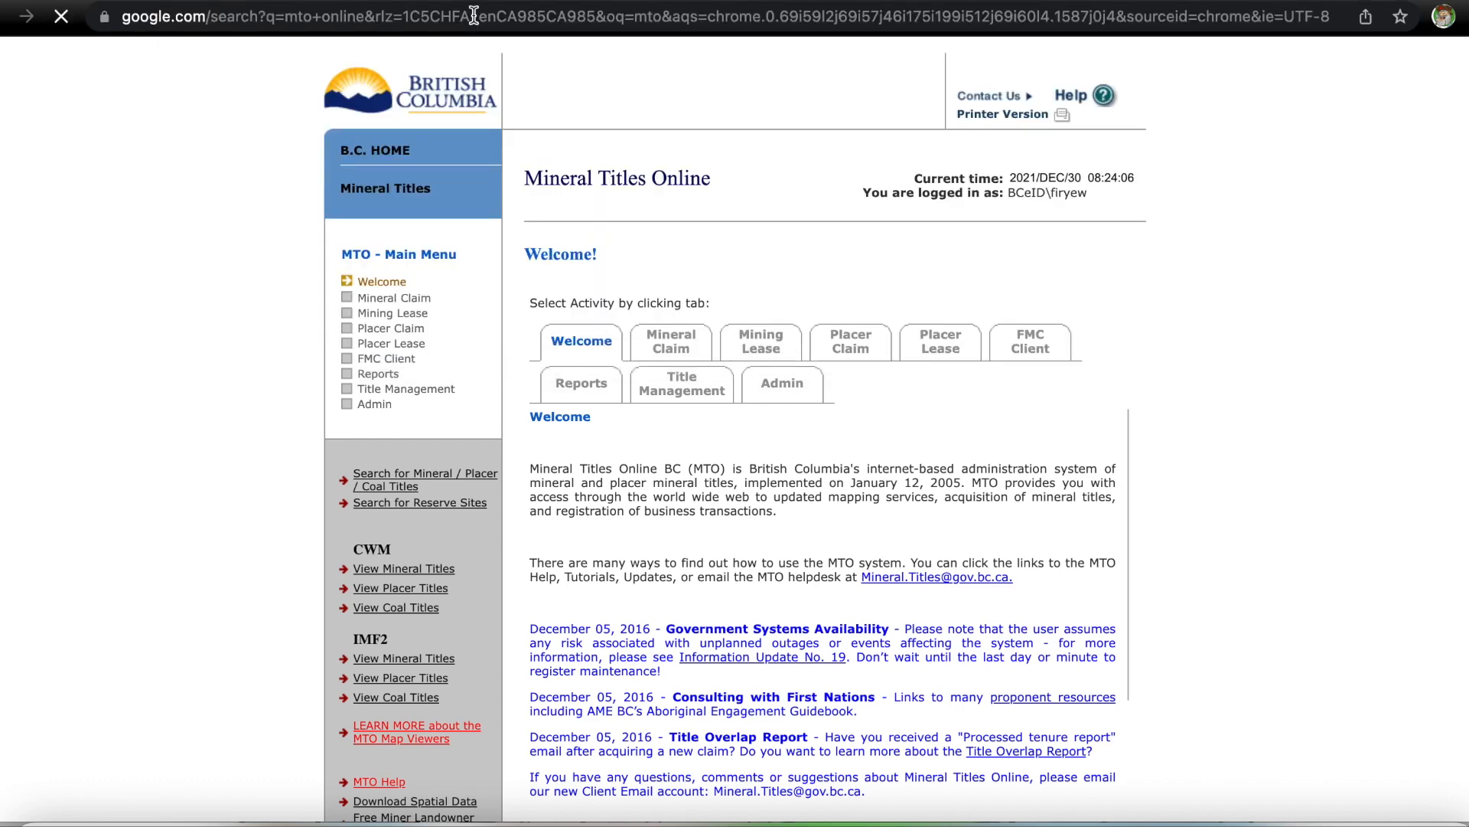
left_click(288, 277)
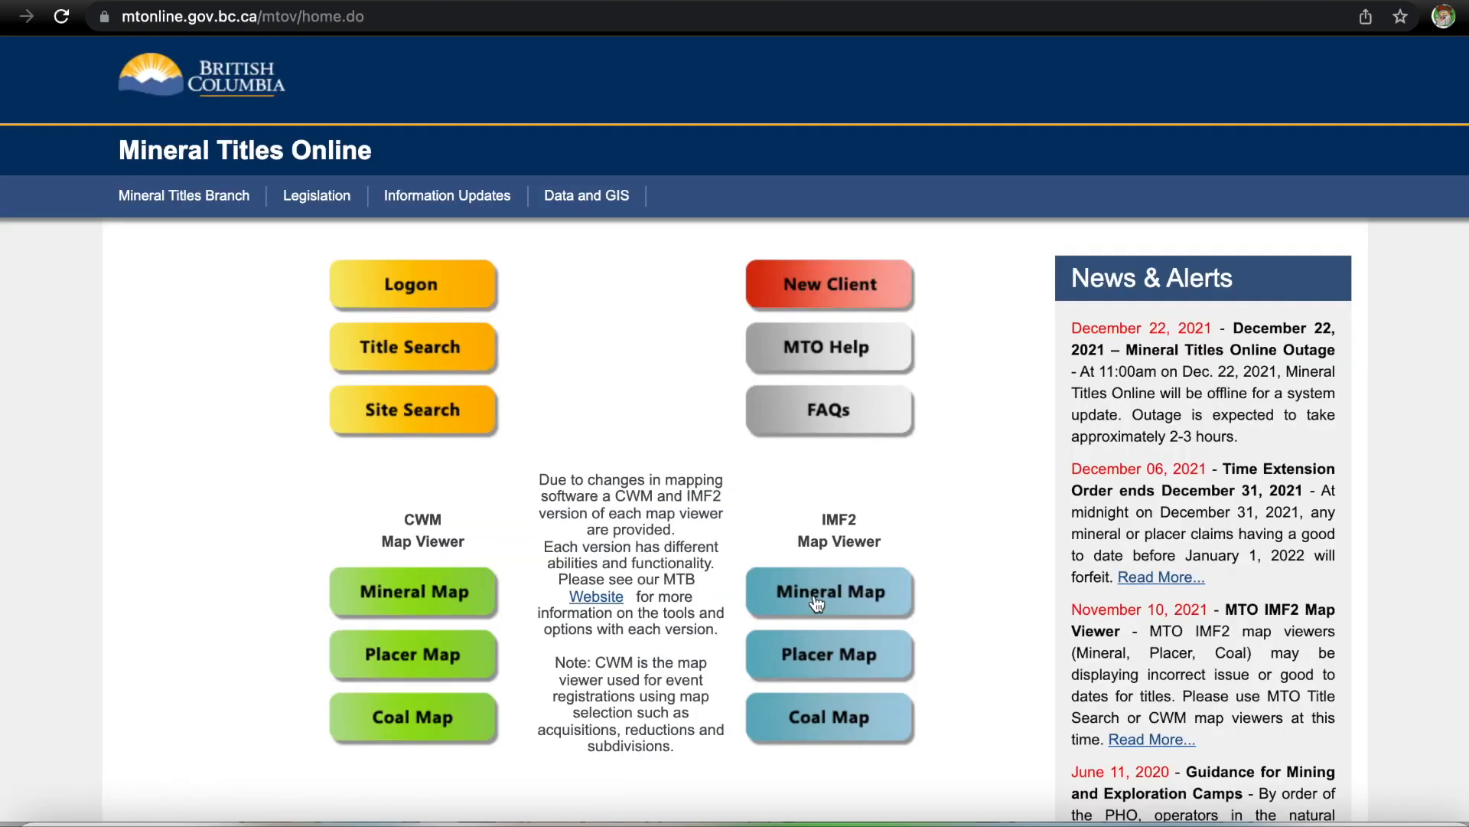
left_click(842, 657)
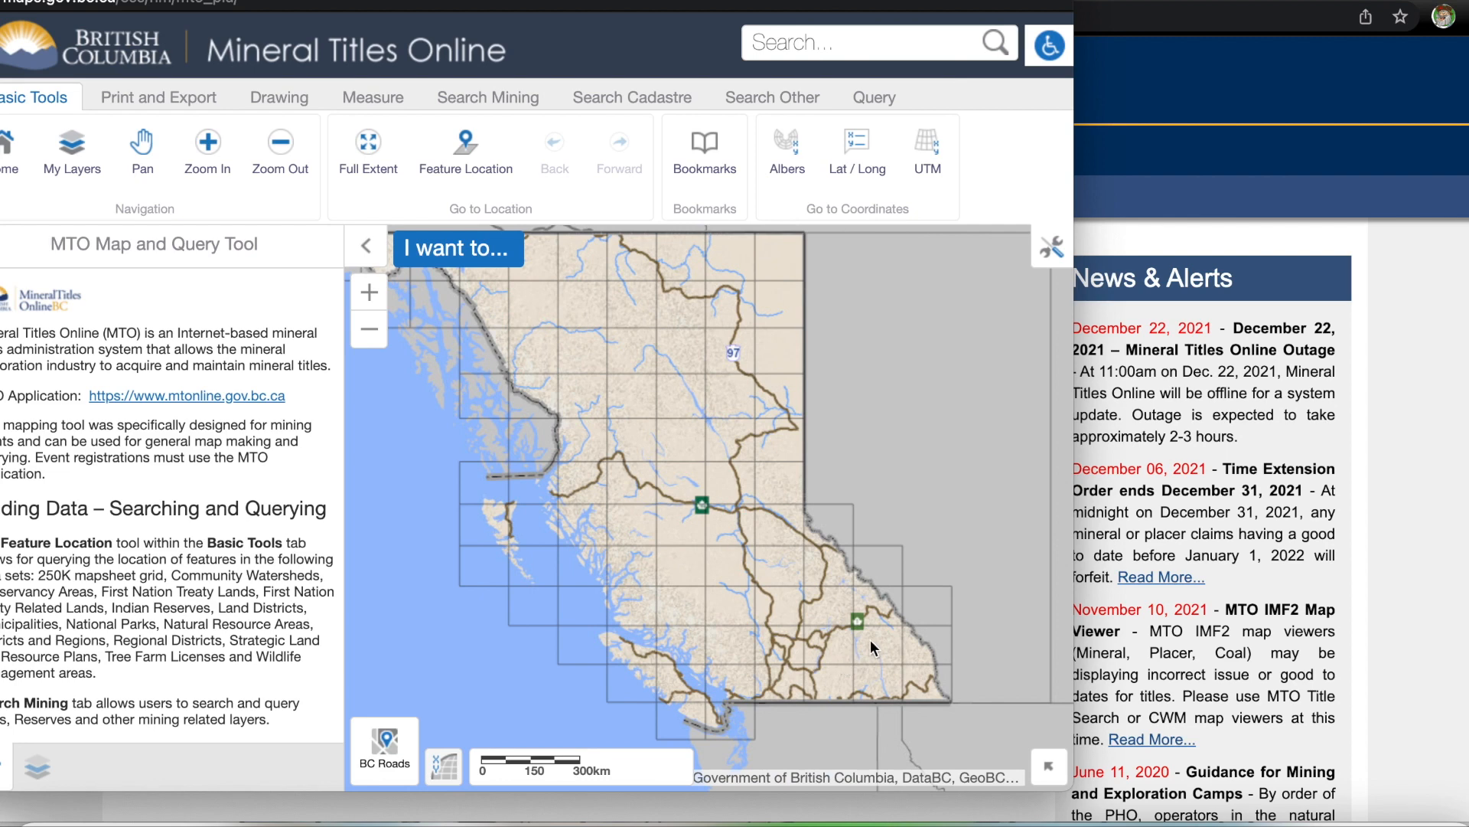
Locate placer claim 1029106 within mapsheet 082M, in the claims north of the Goldstream River and east of Highway 23.
scroll(855, 608, "up", 1)
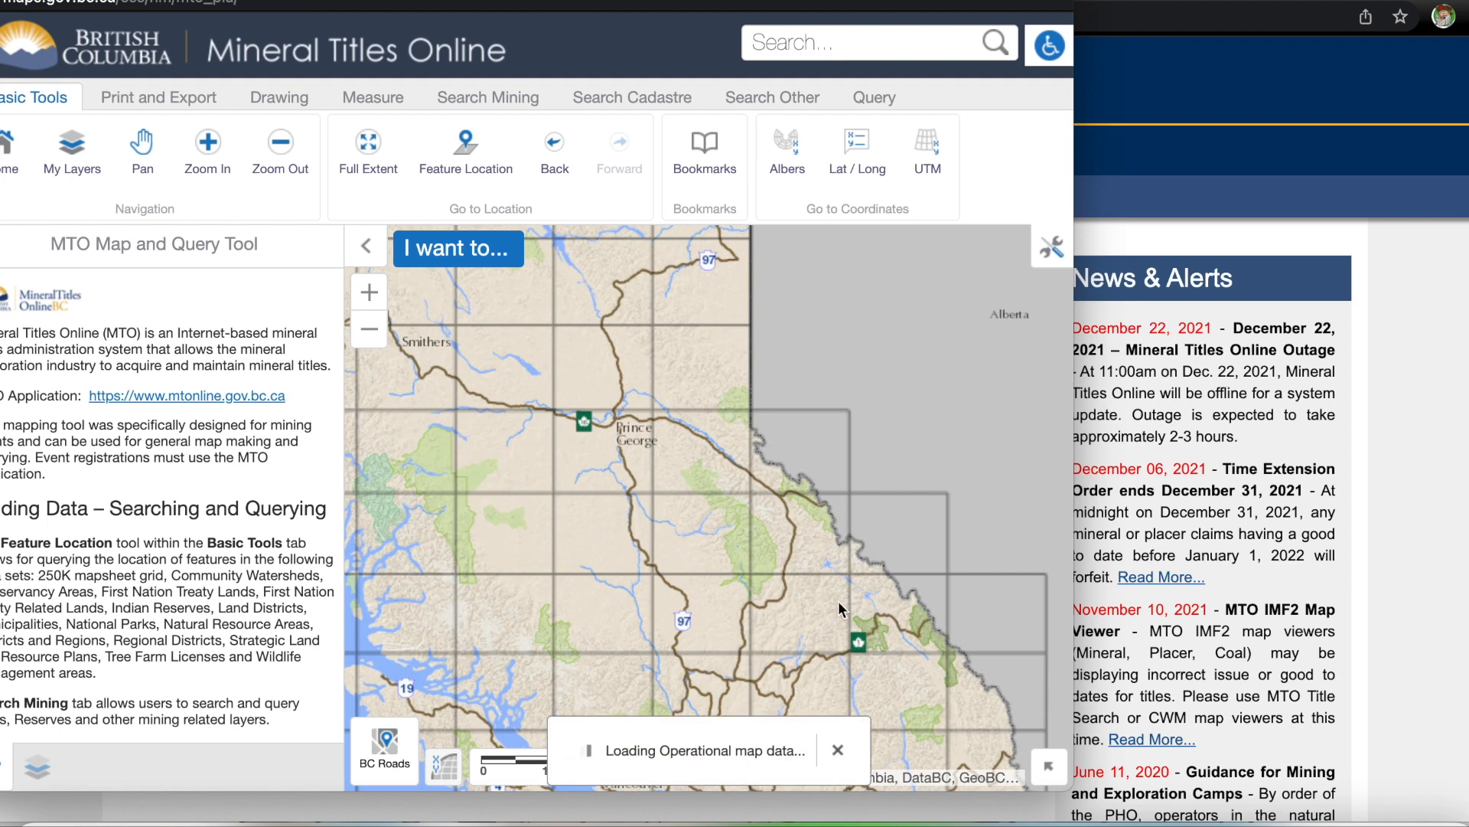
scroll(833, 608, "up", 3)
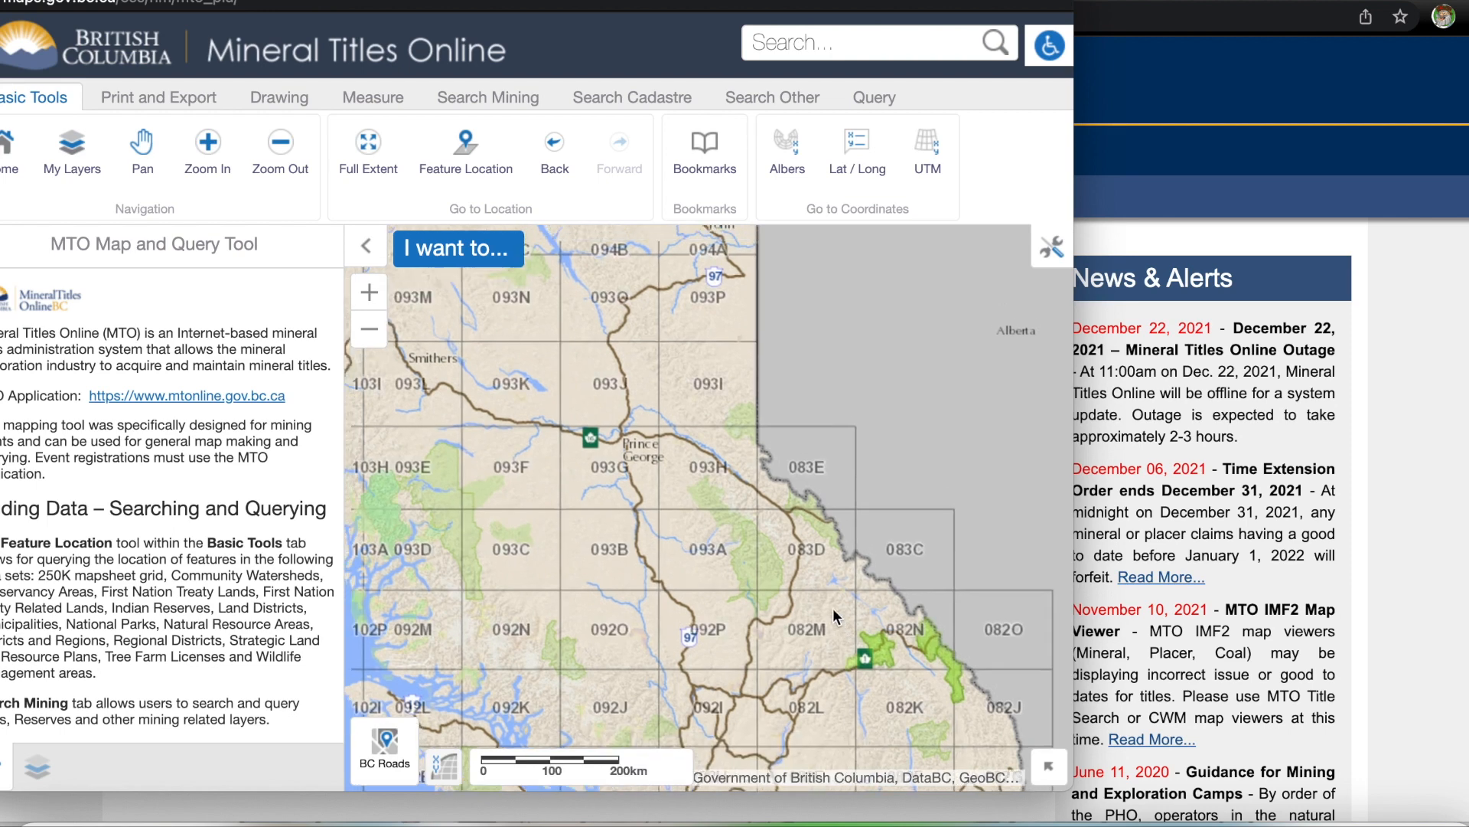
scroll(833, 609, "down", 2)
scroll(832, 609, "down", 3)
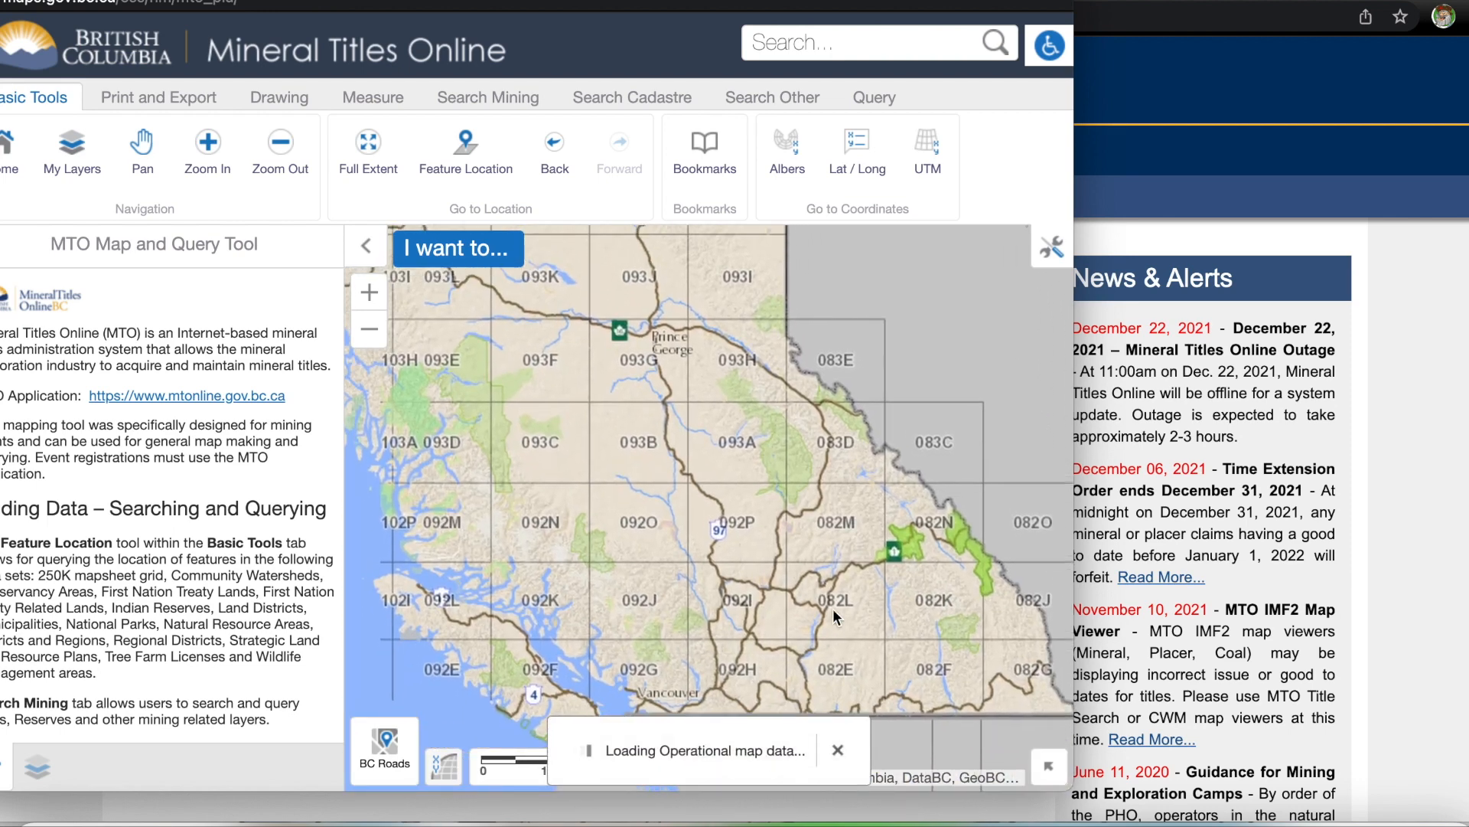
scroll(850, 511, "up", 1)
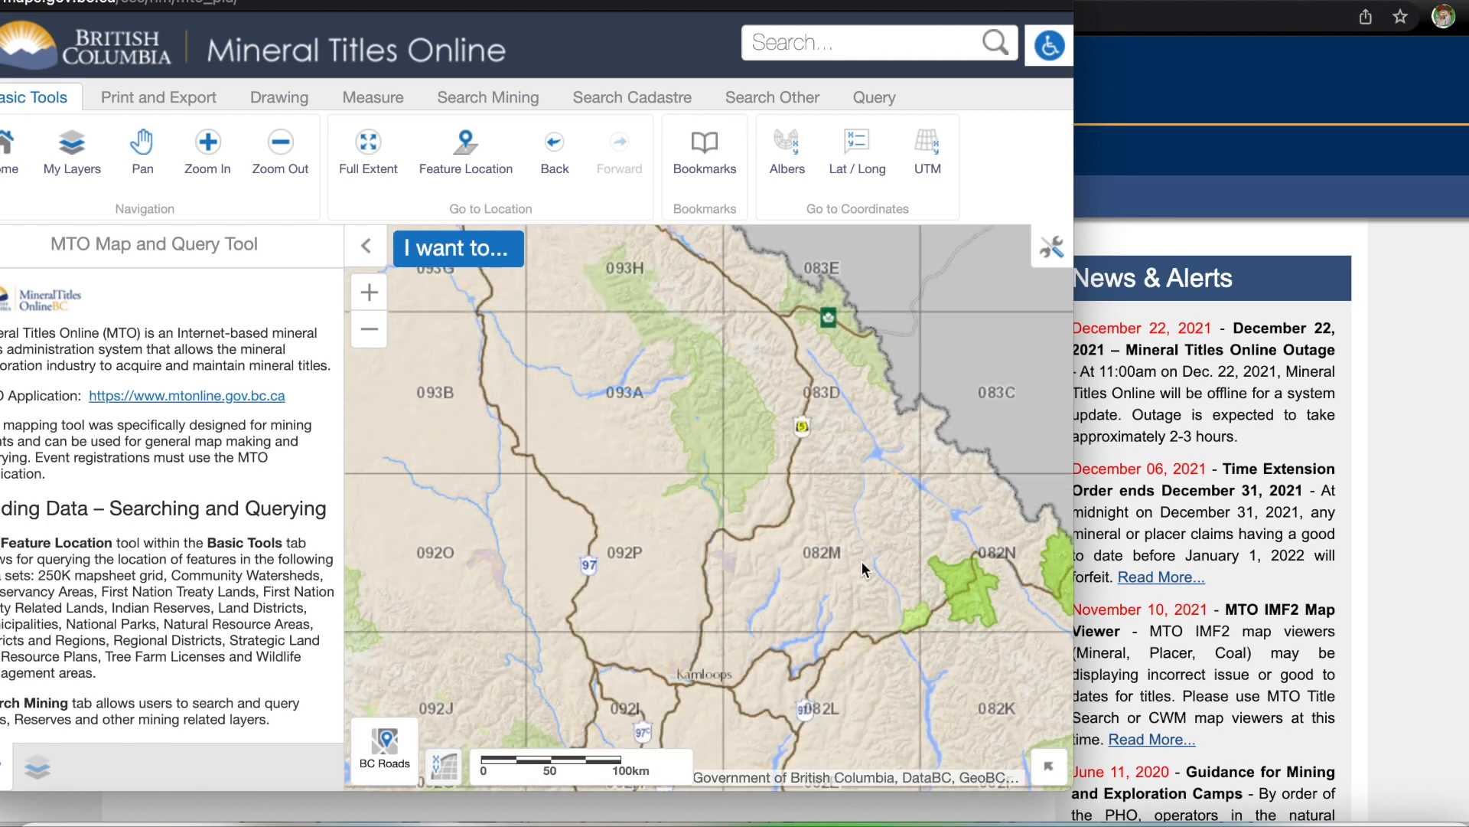
scroll(863, 565, "up", 1)
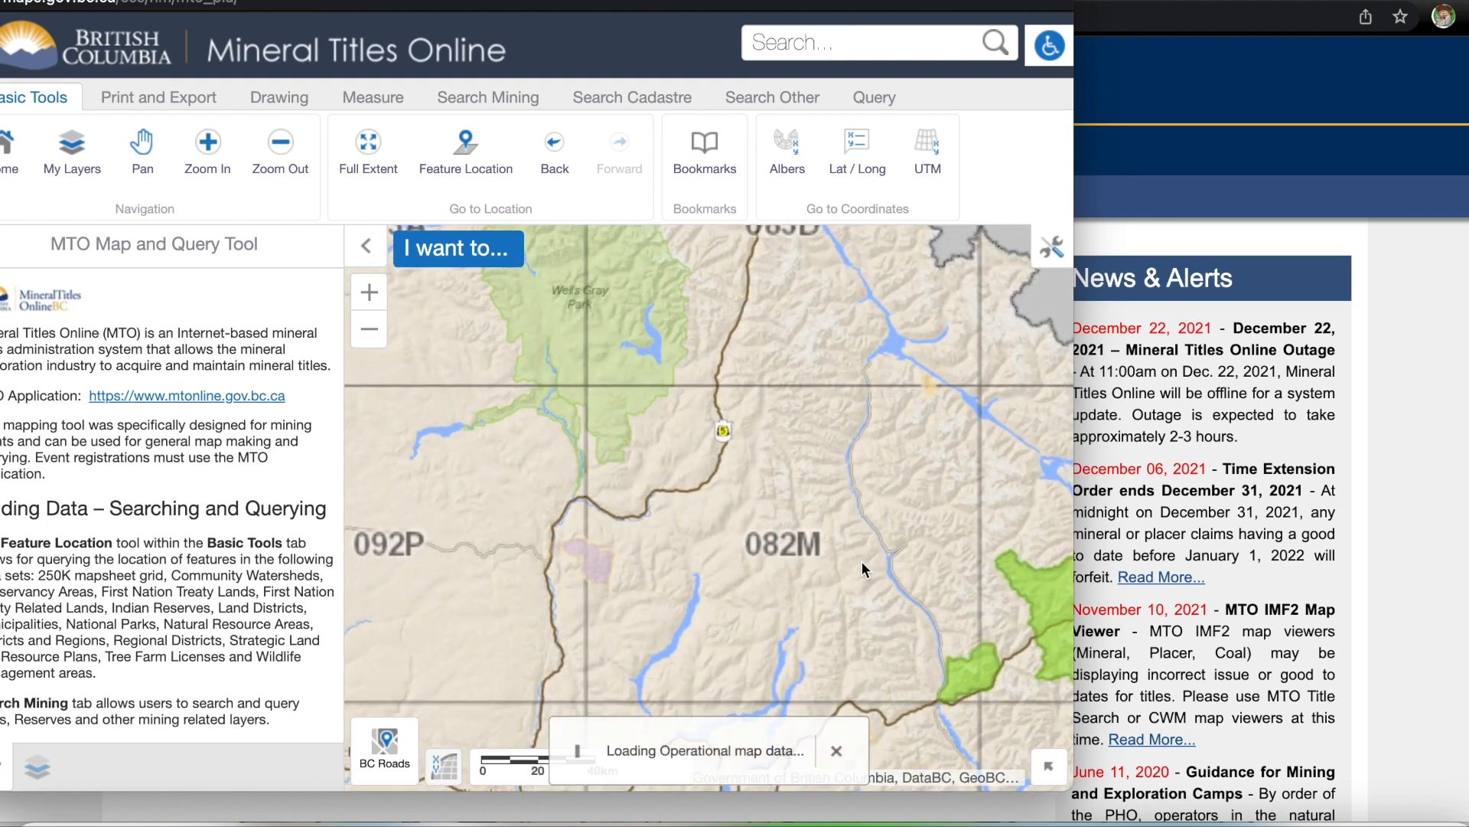
scroll(906, 509, "up", 1)
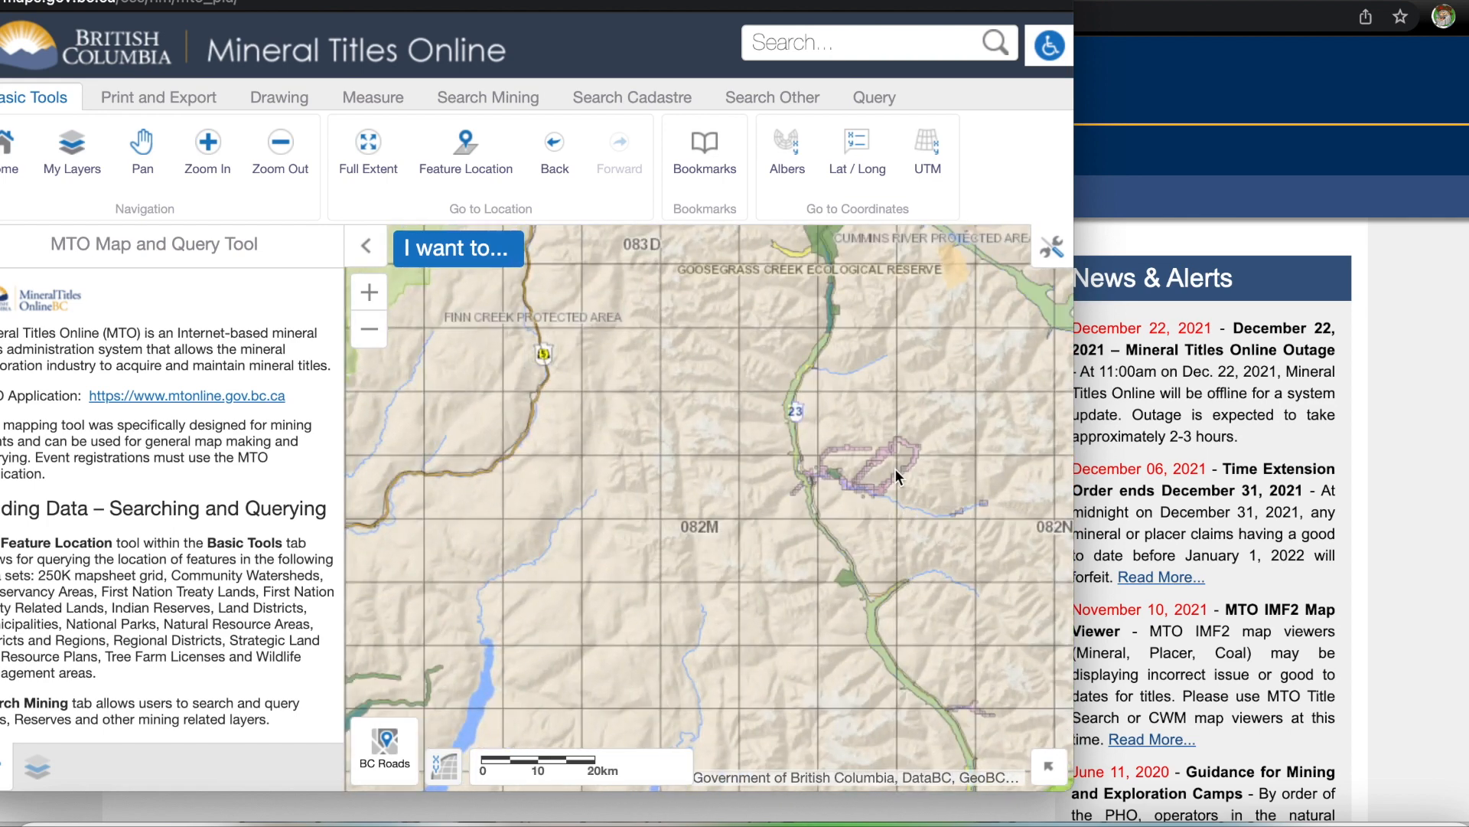
scroll(894, 456, "up", 1)
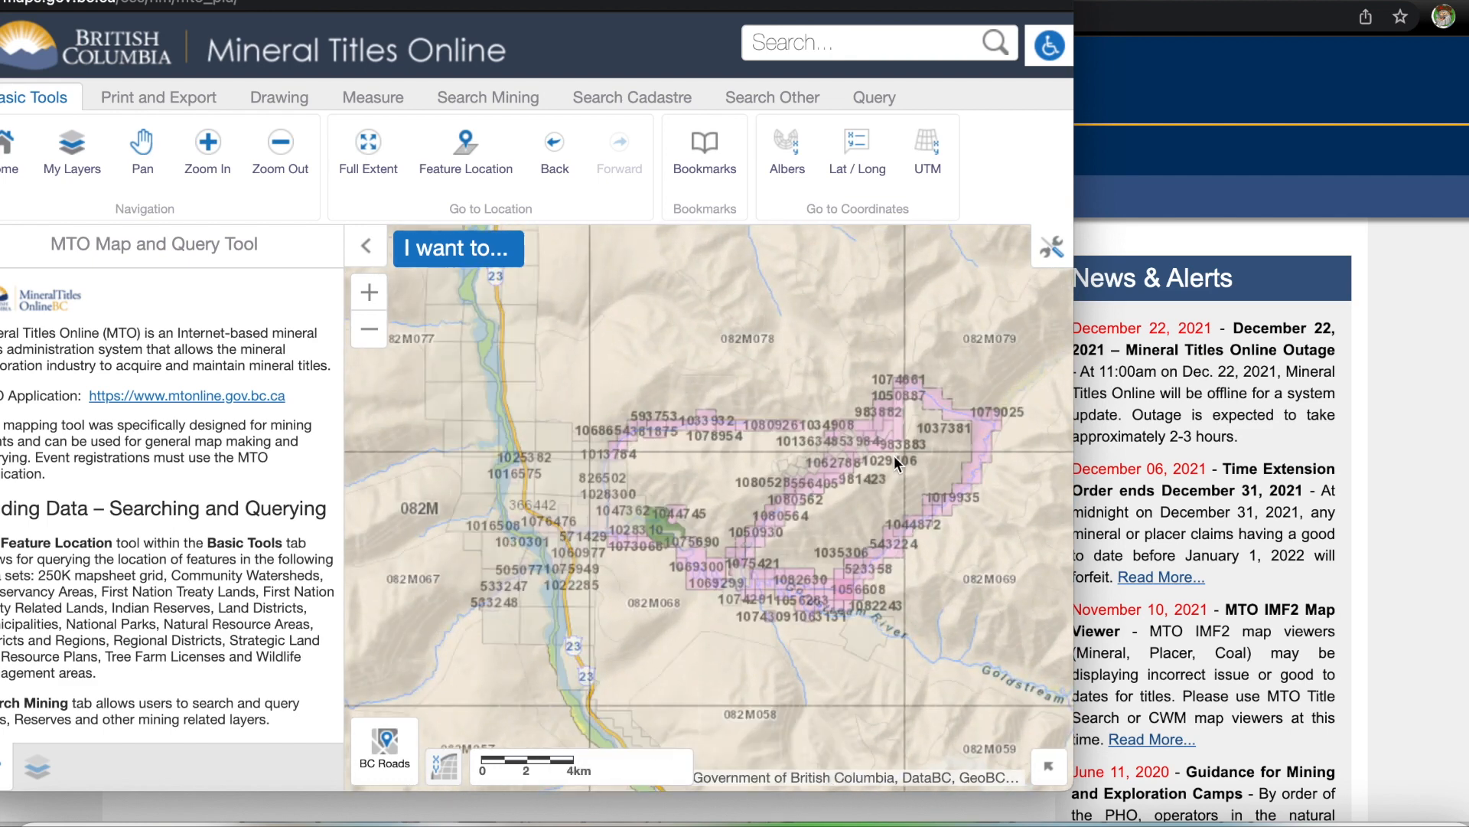
scroll(894, 456, "up", 1)
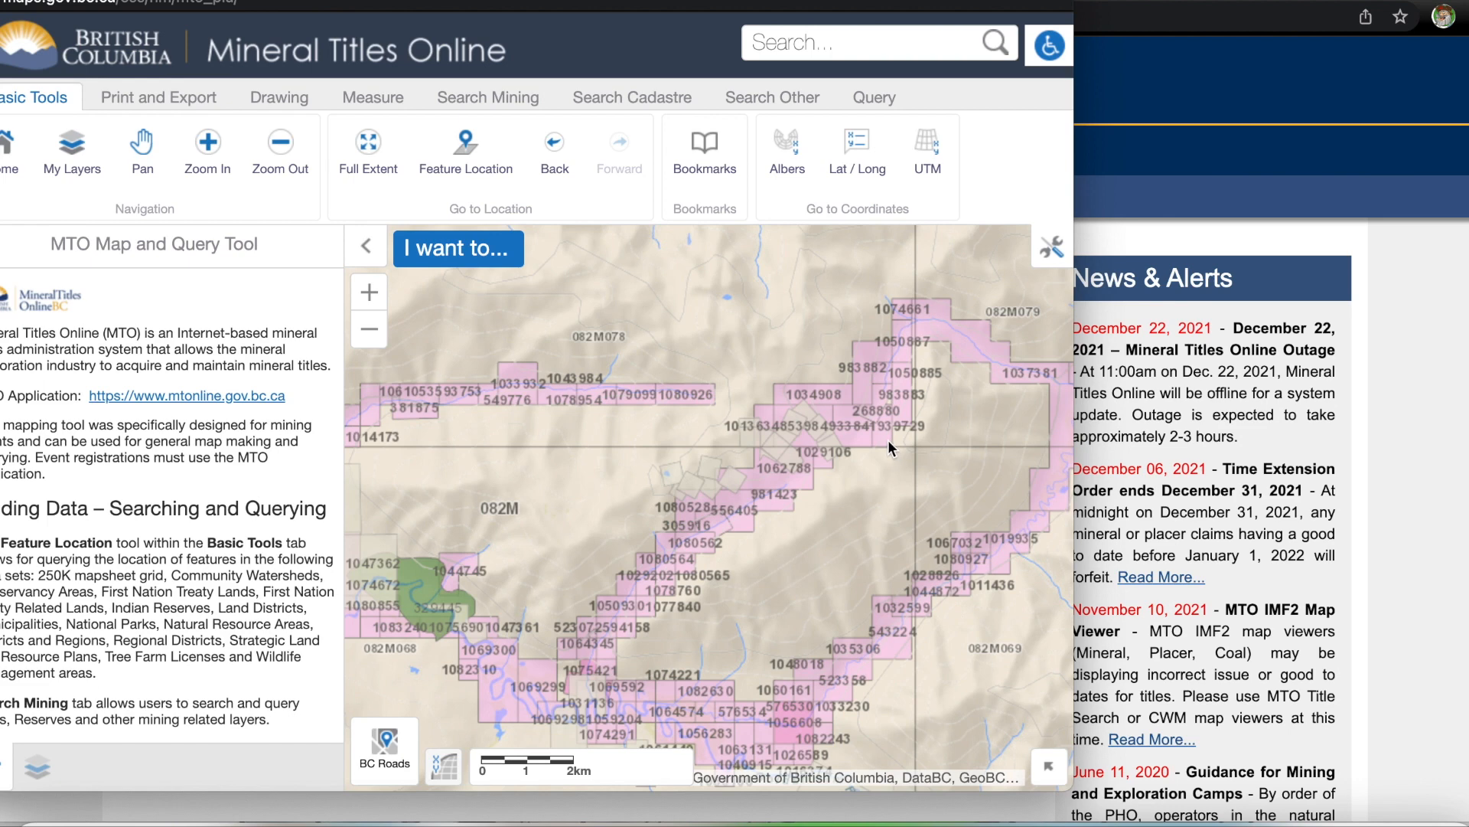
scroll(887, 441, "up", 1)
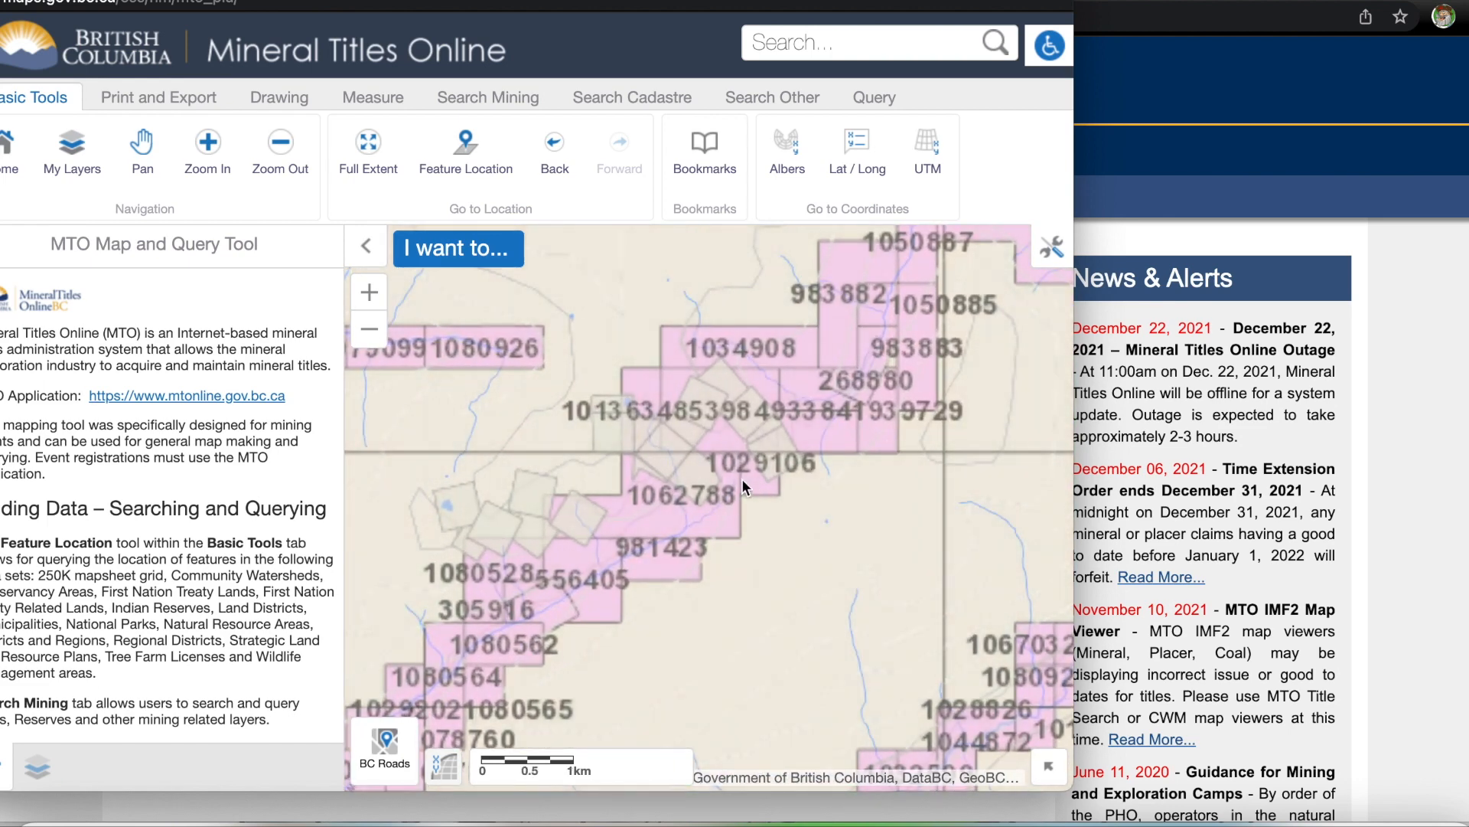
scroll(742, 479, "up", 1)
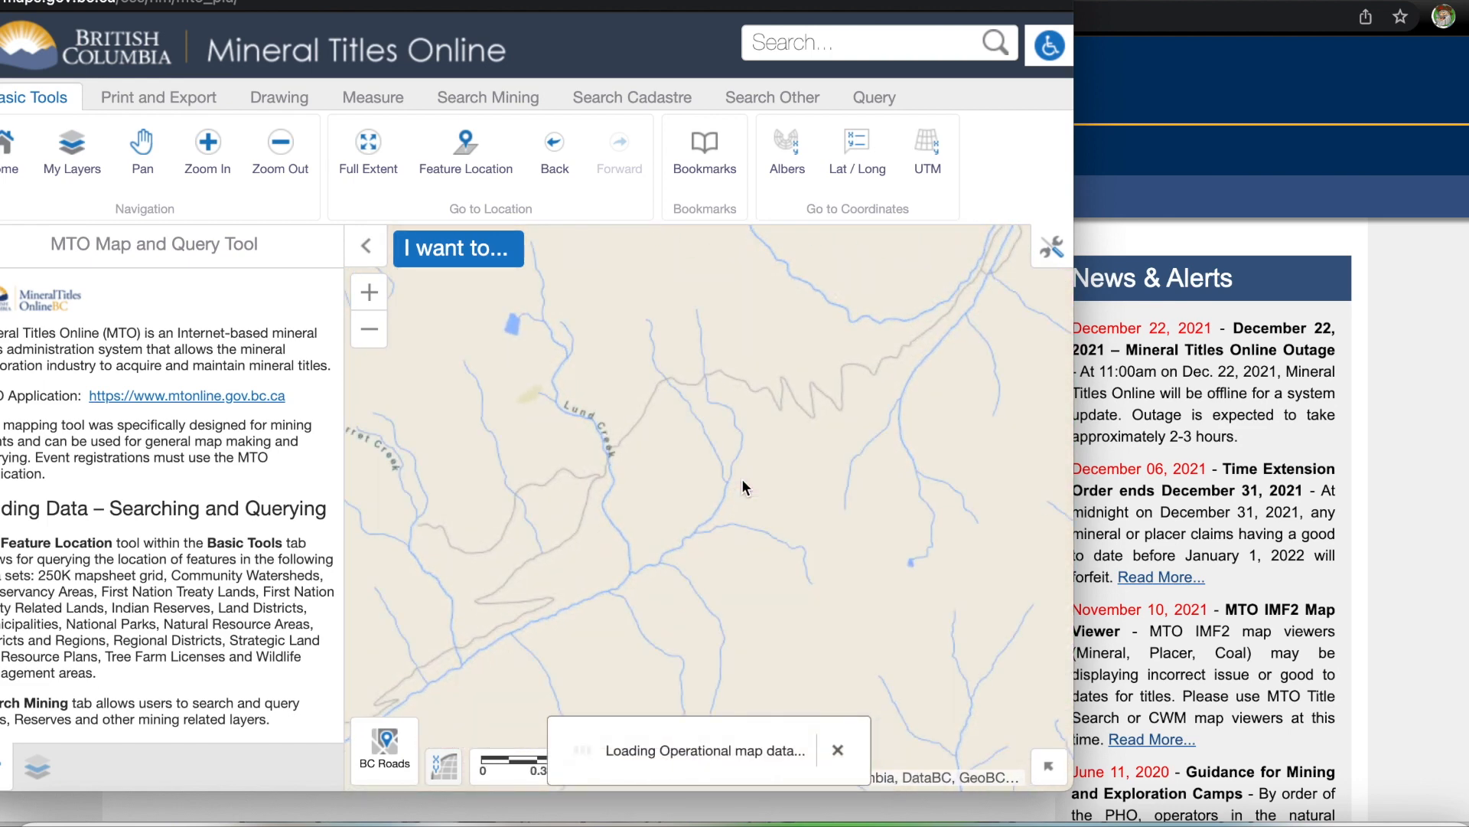
scroll(742, 479, "up", 1)
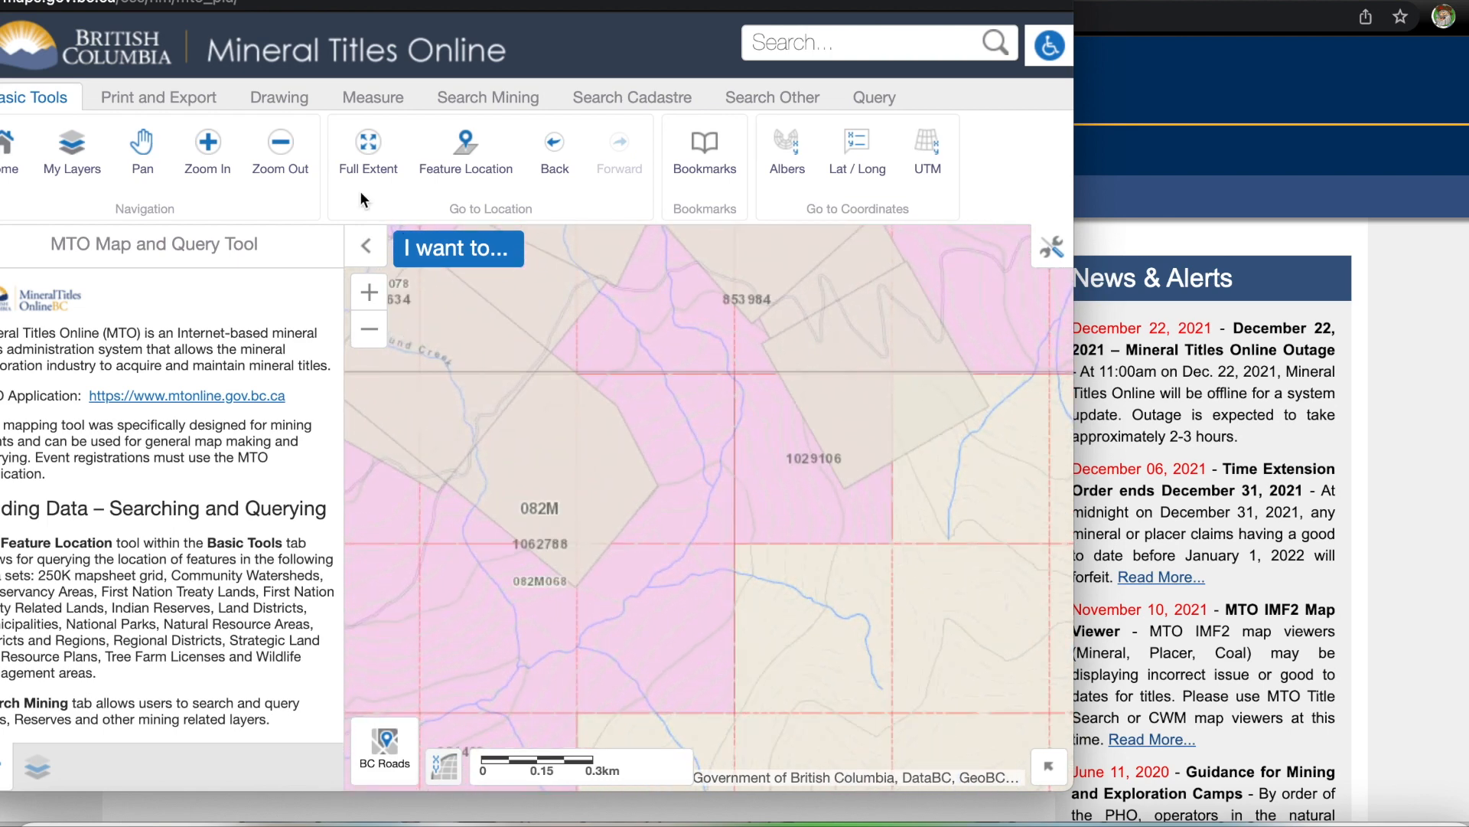
Place a point on claim 1029106 just below its number and label it "trench".
left_click(279, 97)
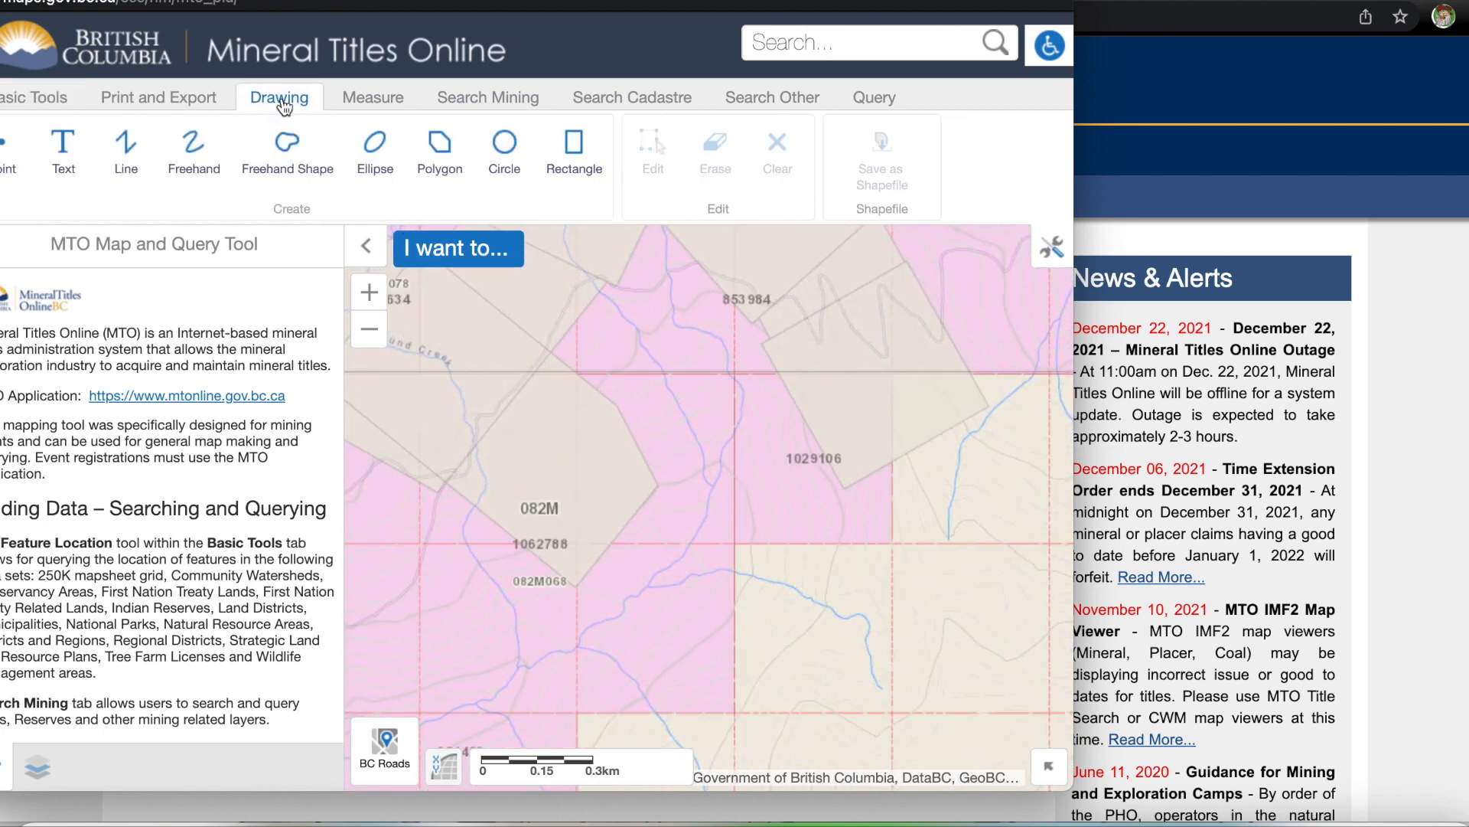
left_click(16, 157)
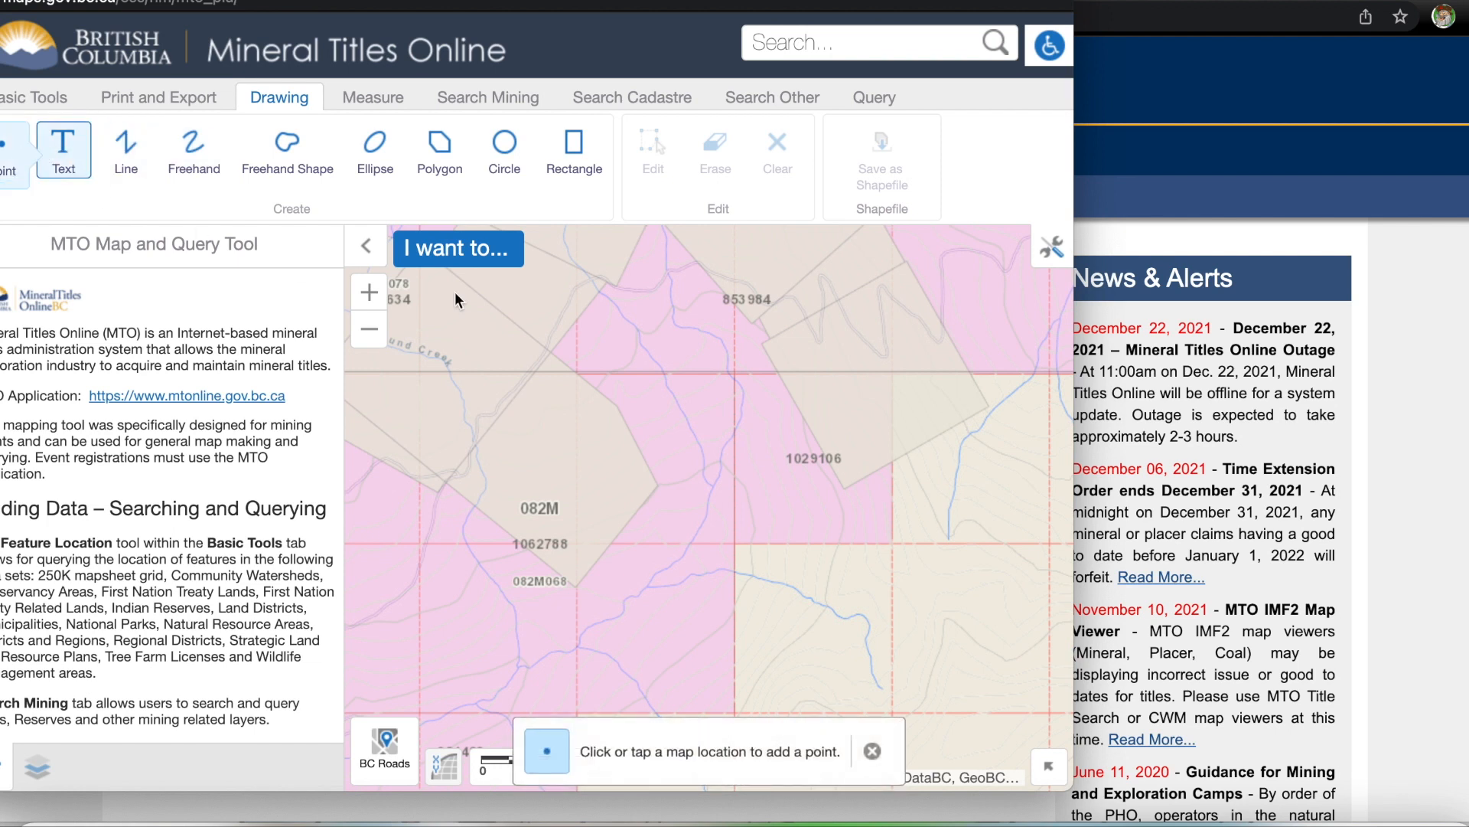
left_click(797, 482)
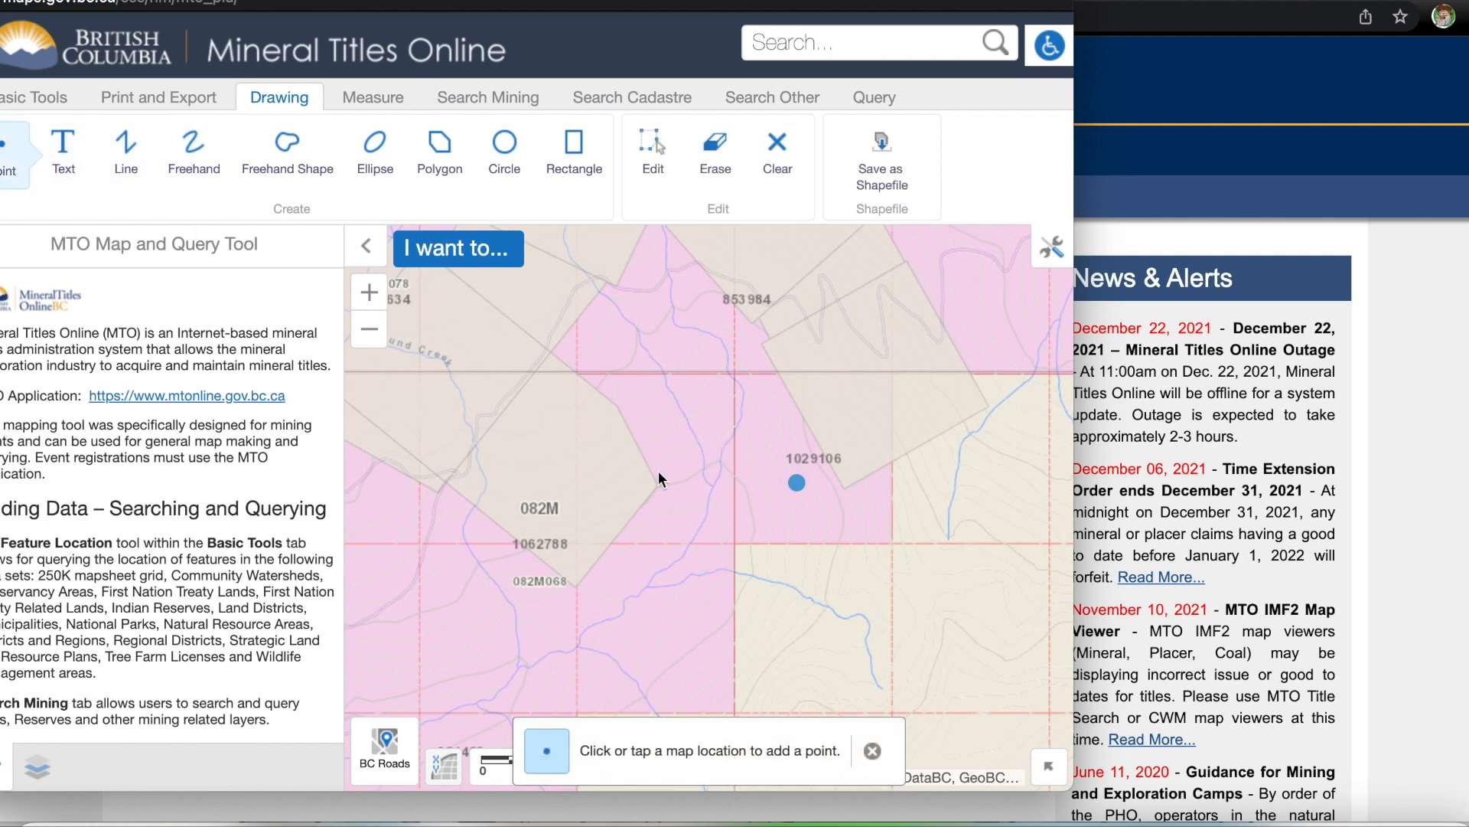
left_click(65, 157)
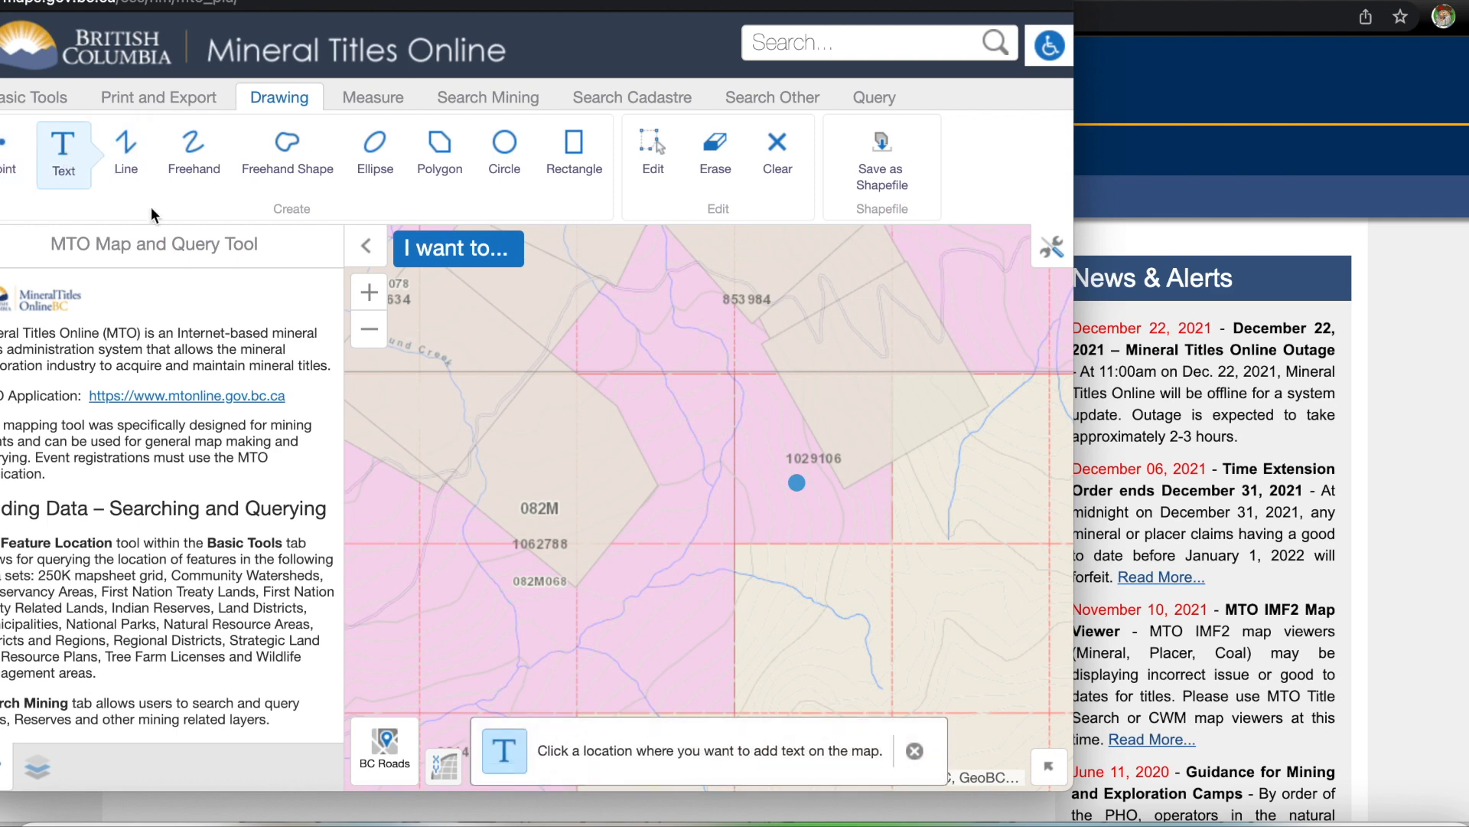
left_click(797, 482)
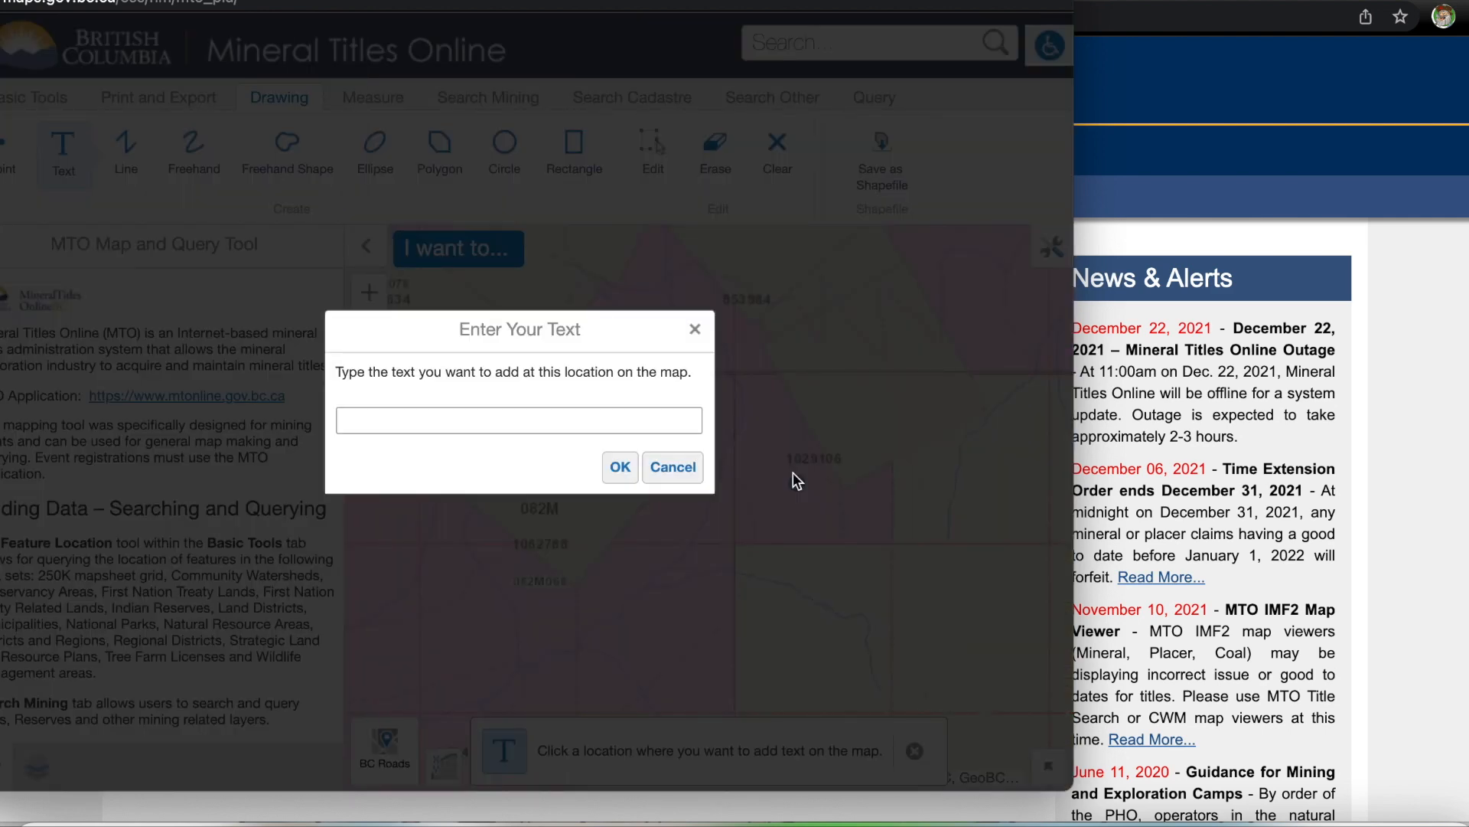
left_click(469, 420)
type("trench")
left_click(618, 472)
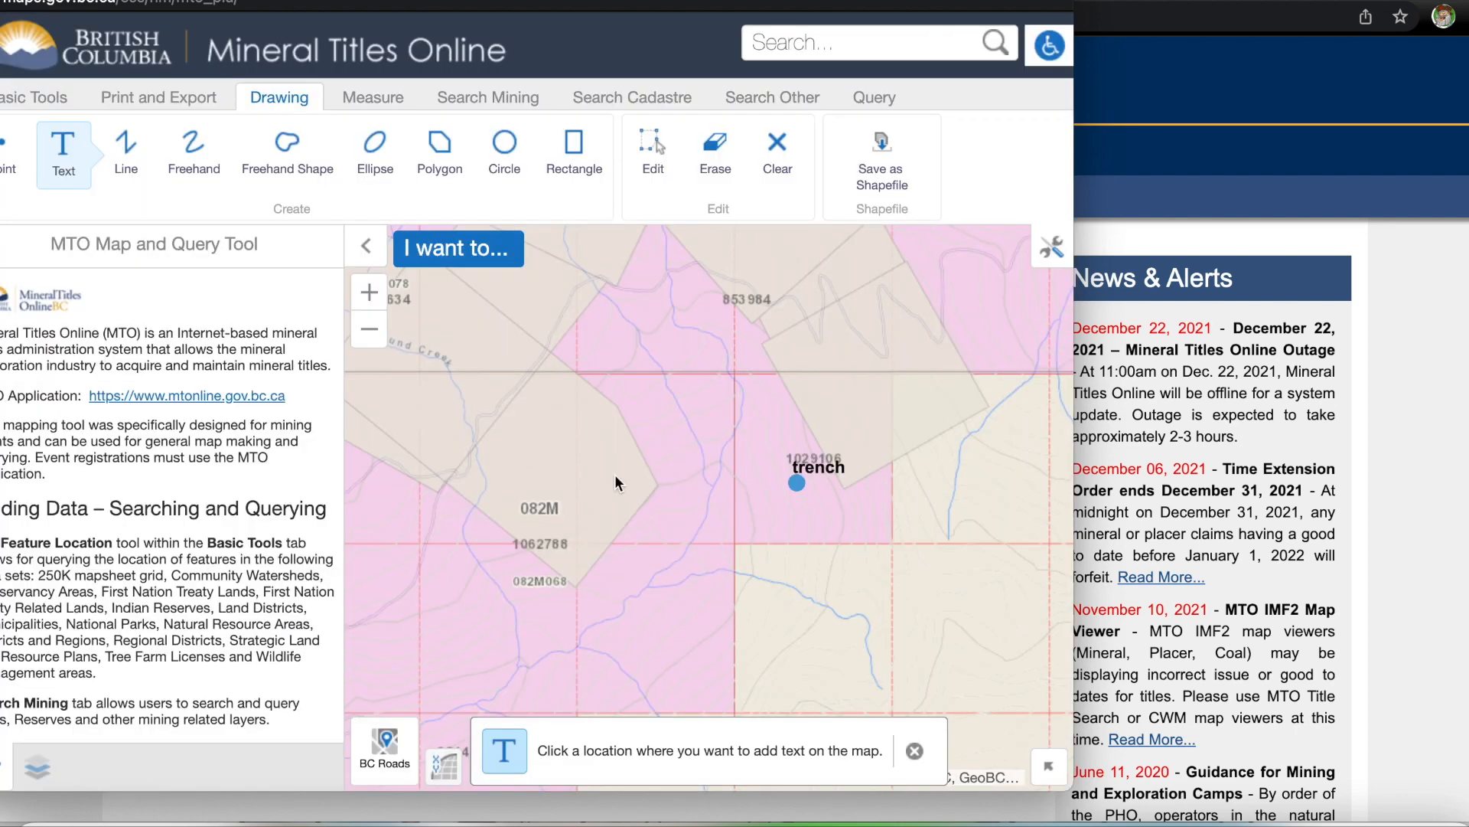
Draw a short line along the creek northwest of the trench marker and place a point beside it.
left_click(120, 167)
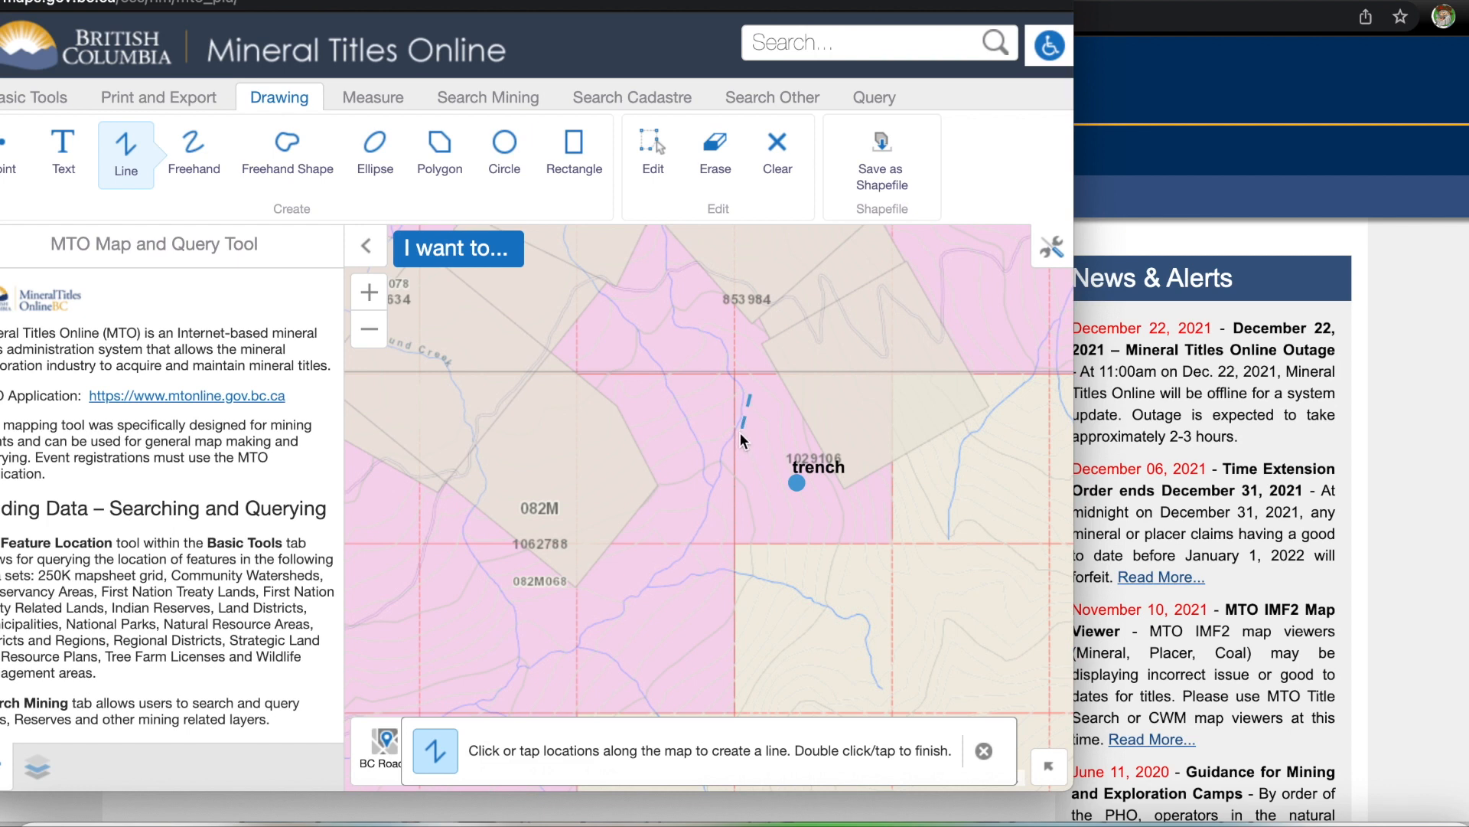
left_click(15, 157)
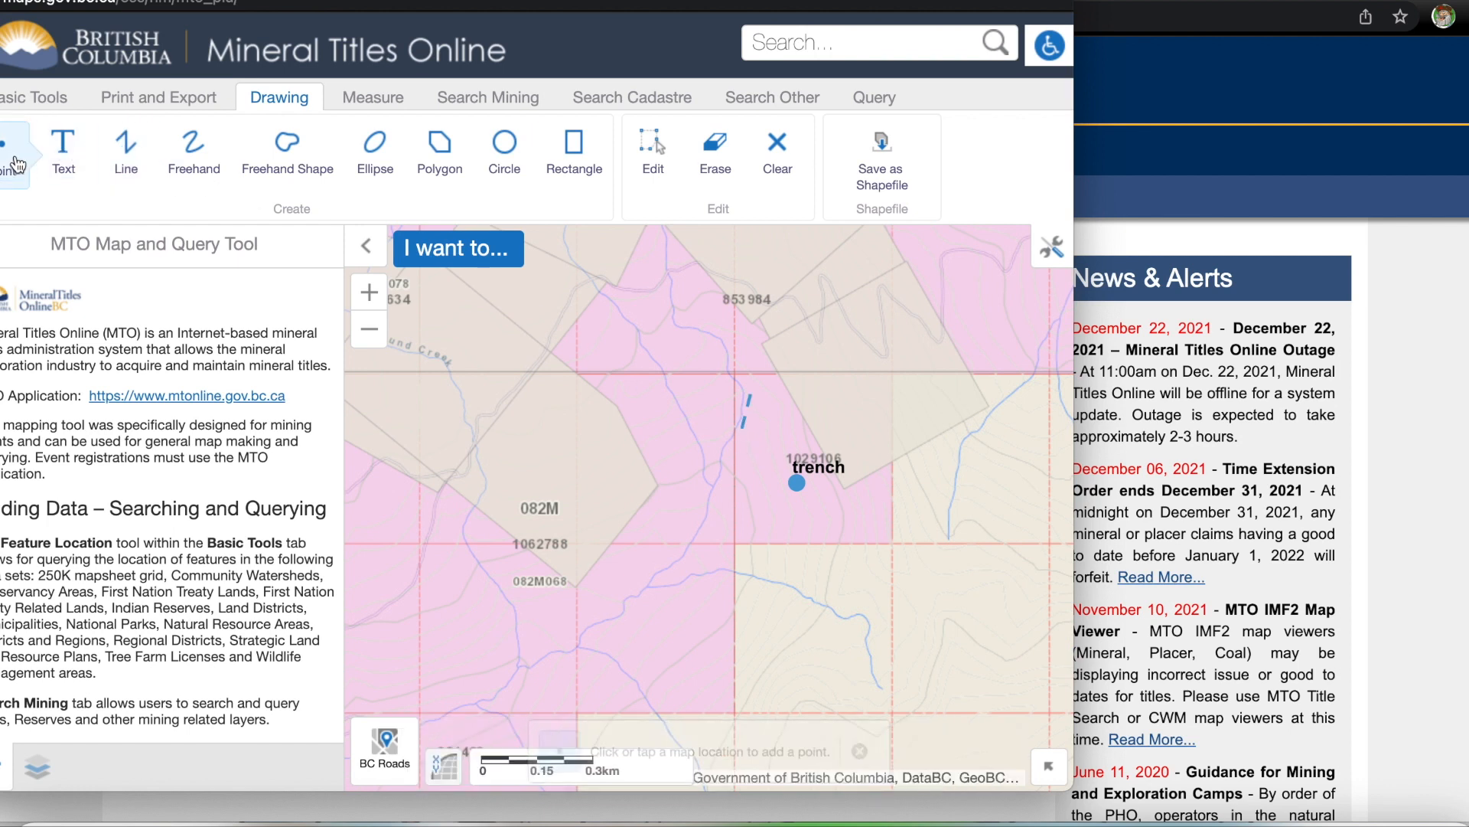
left_click(756, 411)
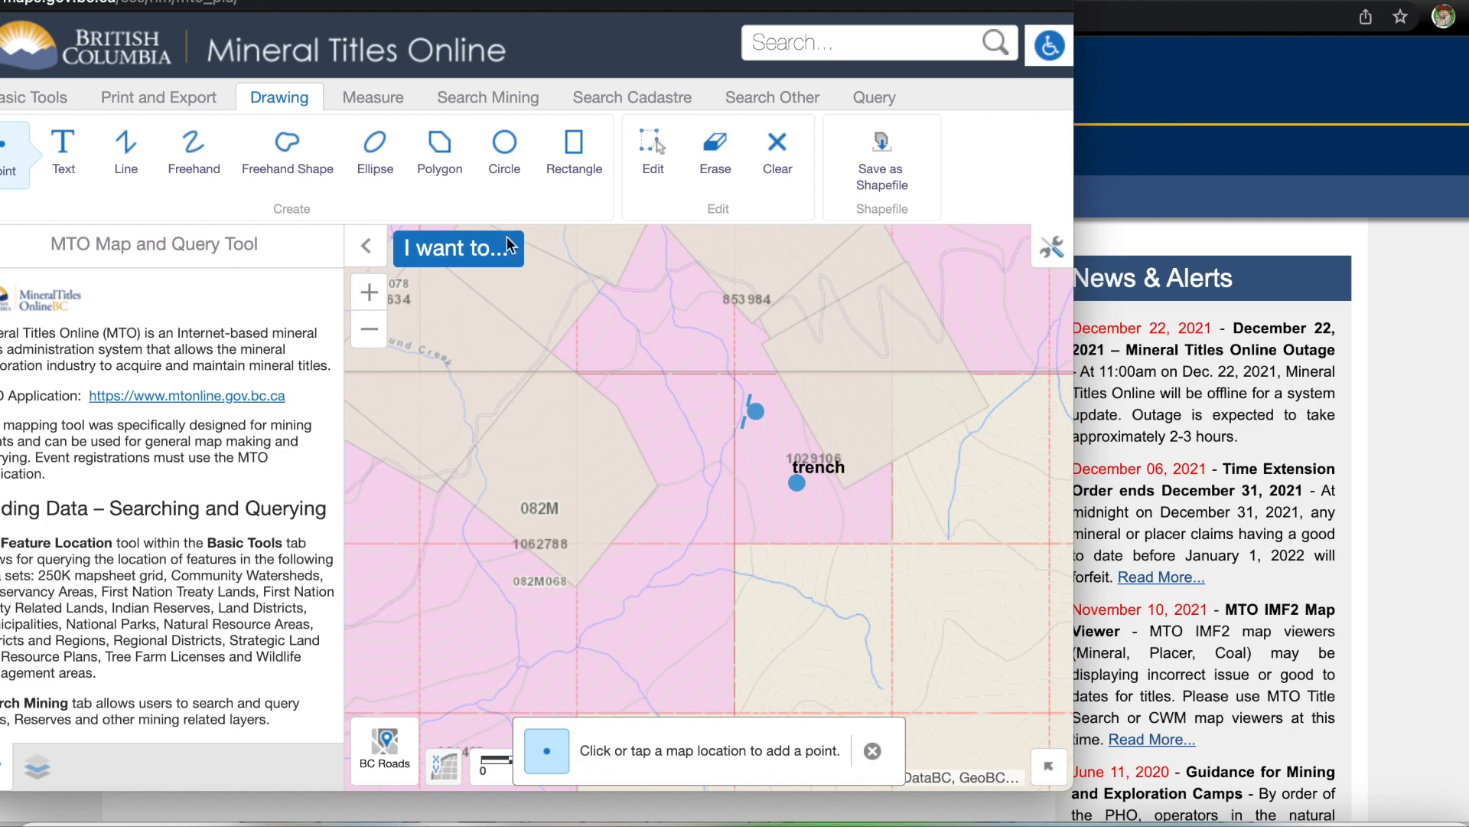
Label the new point beside the creek line "Panning area".
left_click(63, 152)
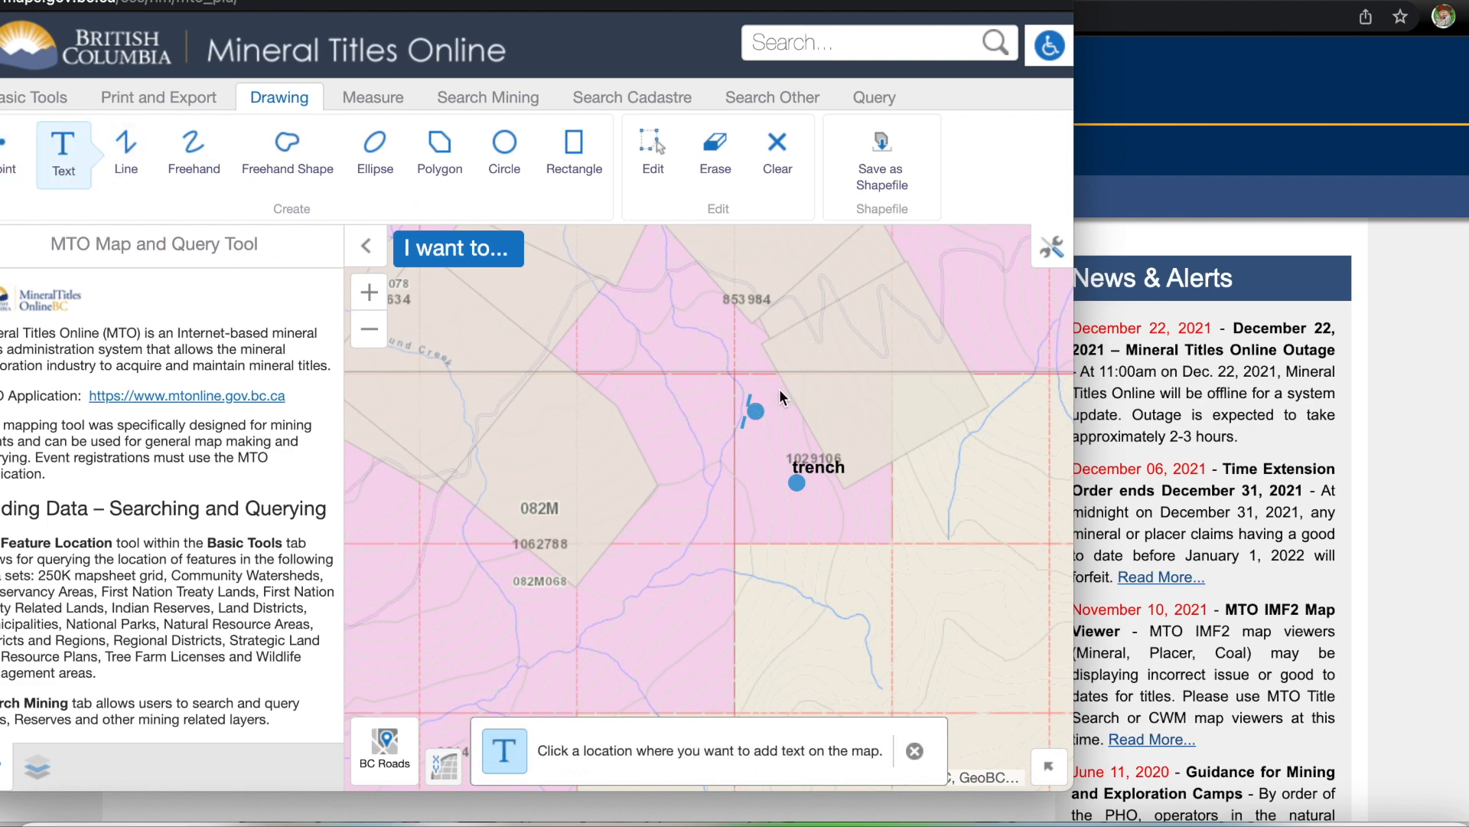
left_click(781, 396)
type("Panning area")
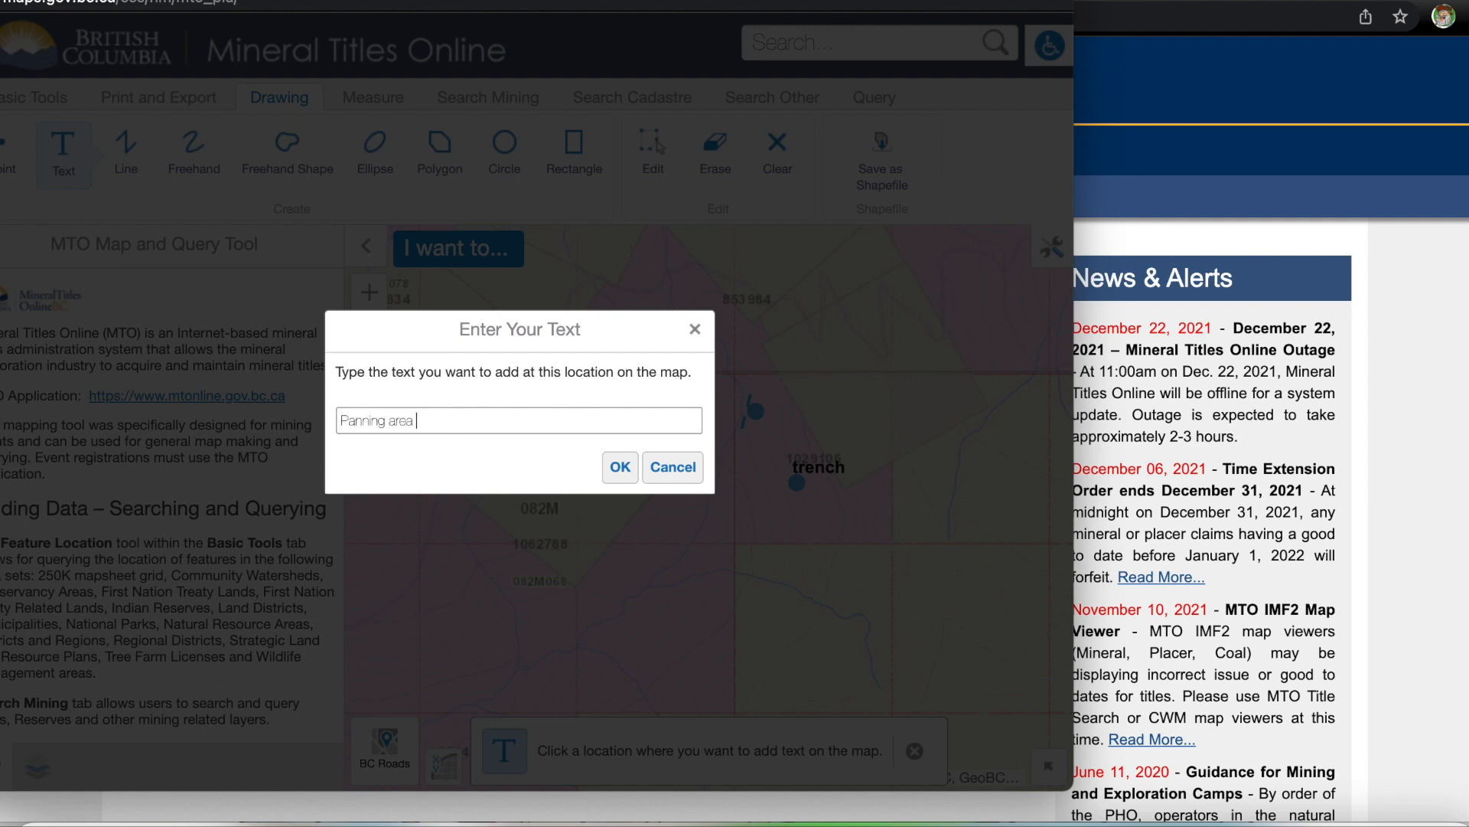
left_click(626, 474)
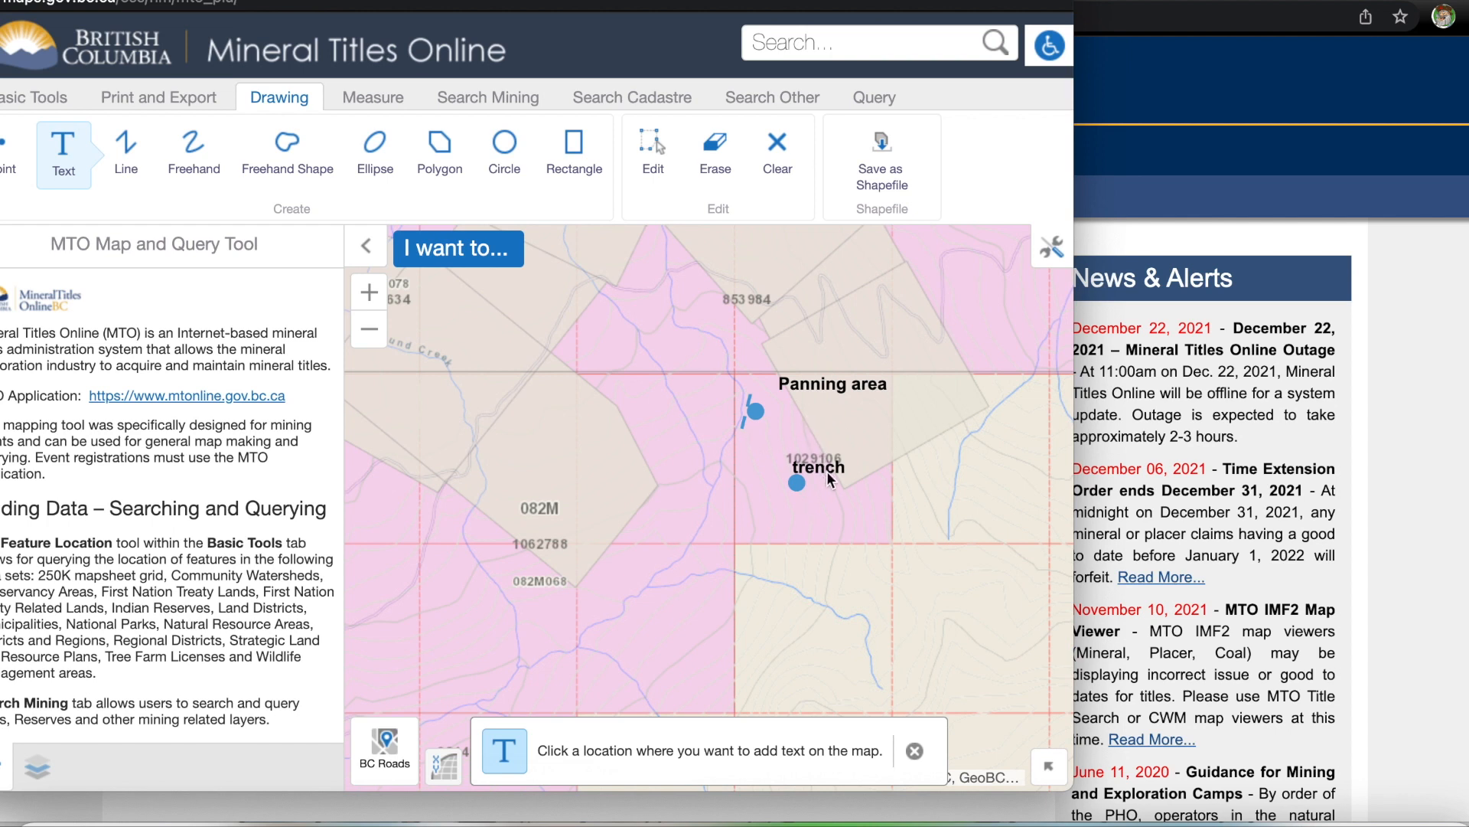
left_click(896, 476)
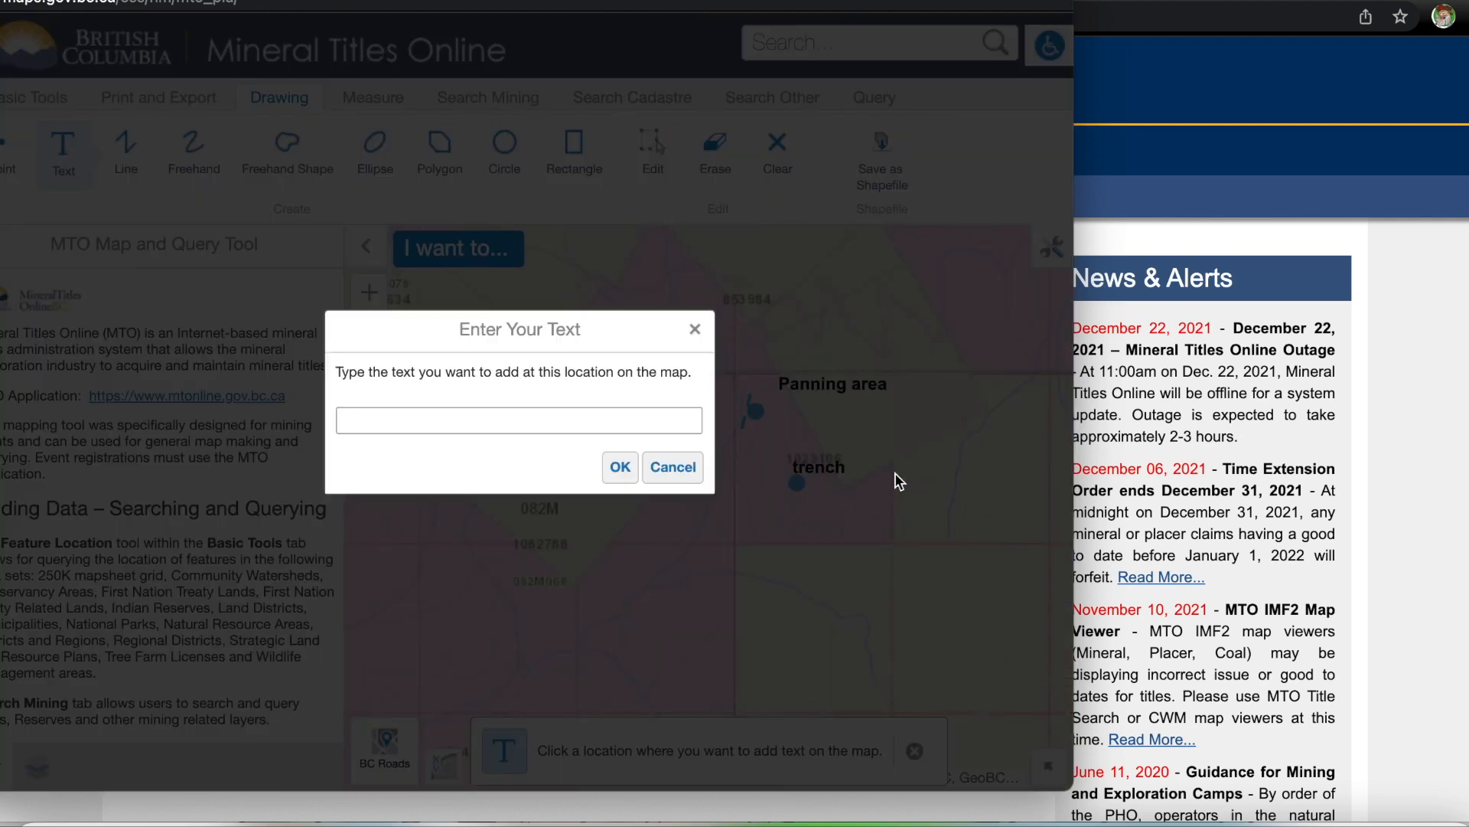
left_click(696, 331)
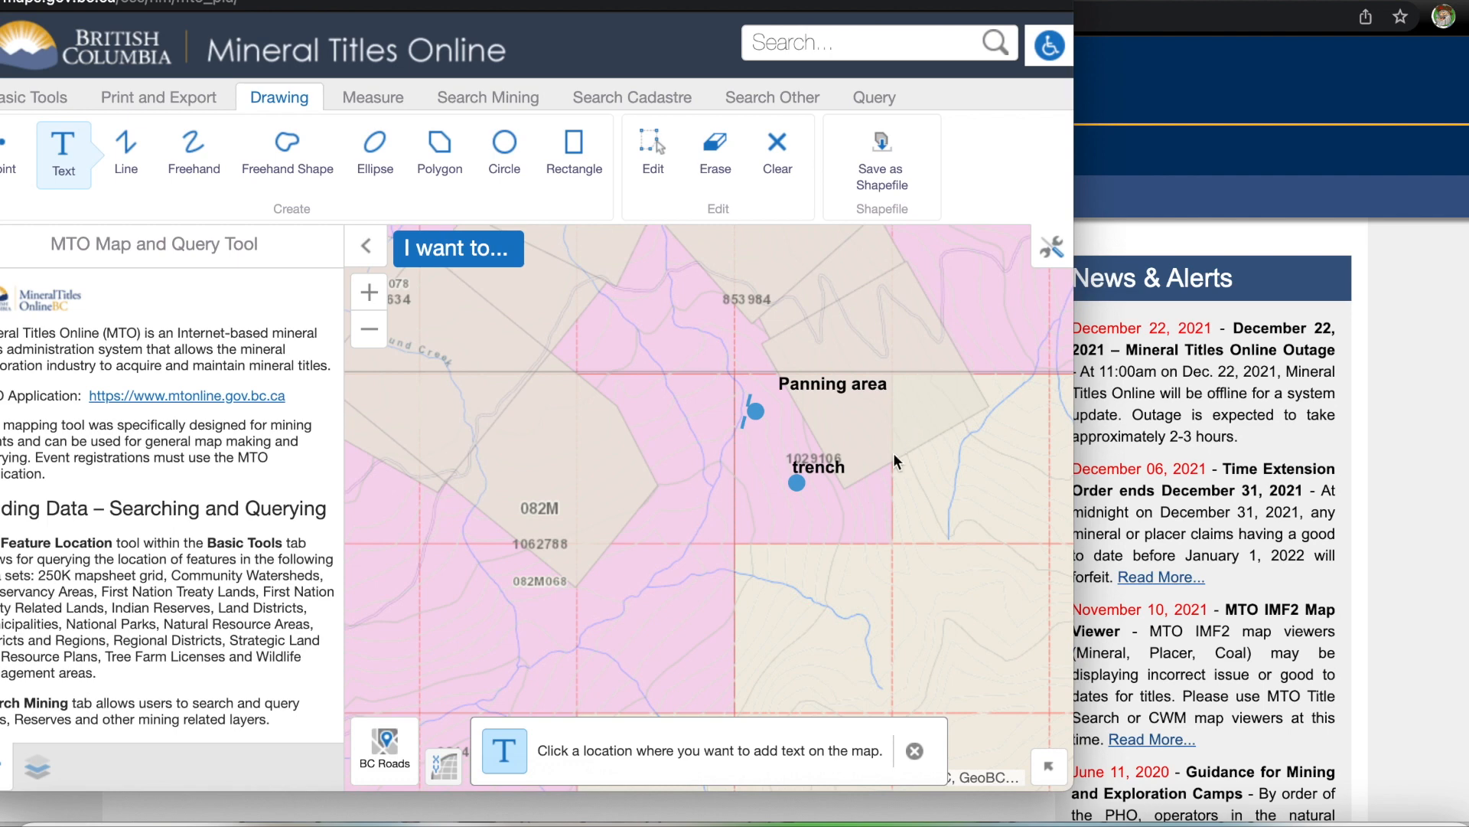
Print the annotated map as a PDF at a 1:10,000 map scale and open the resulting file.
left_click(169, 105)
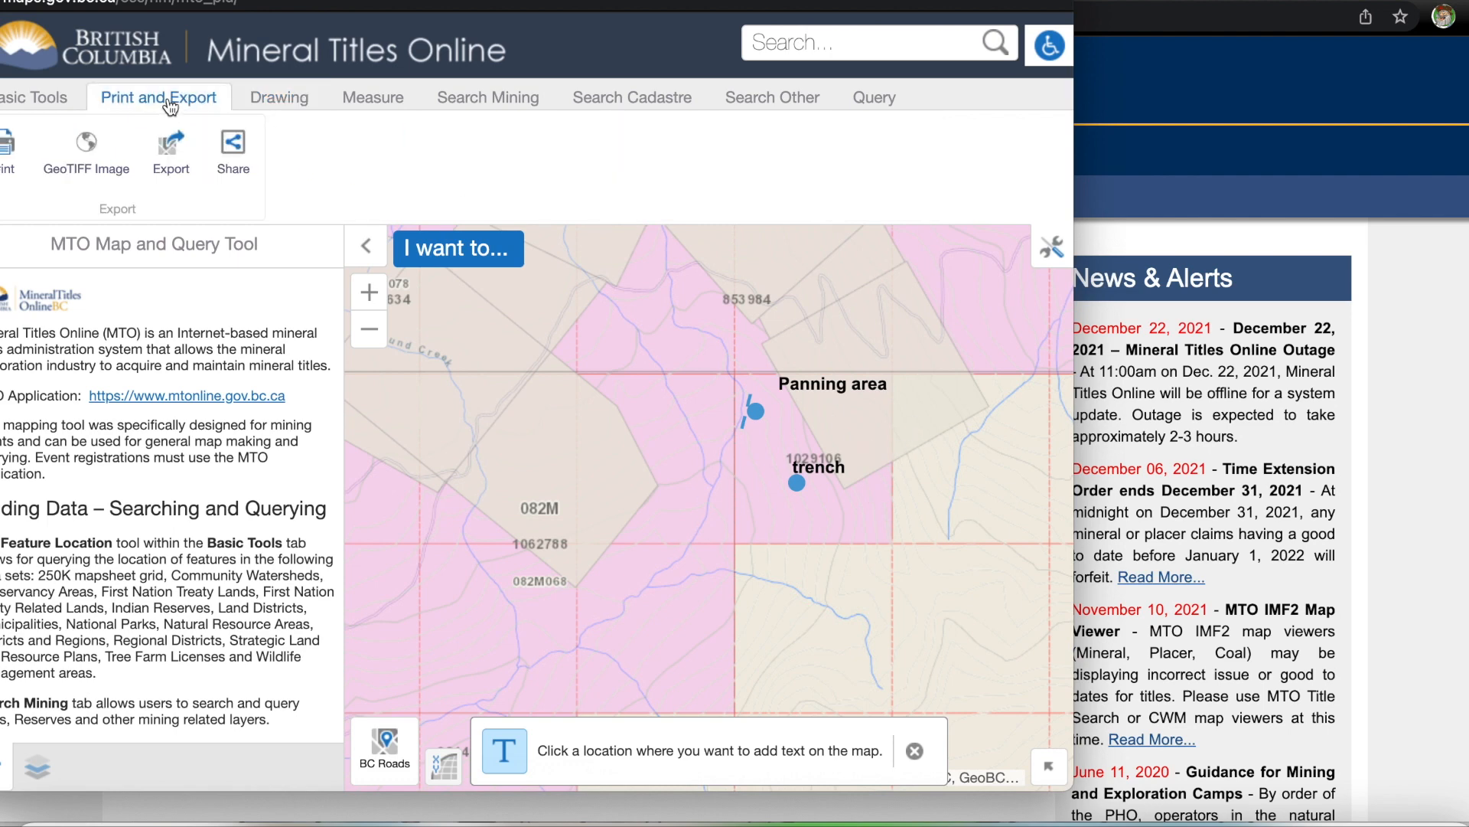
left_click(9, 153)
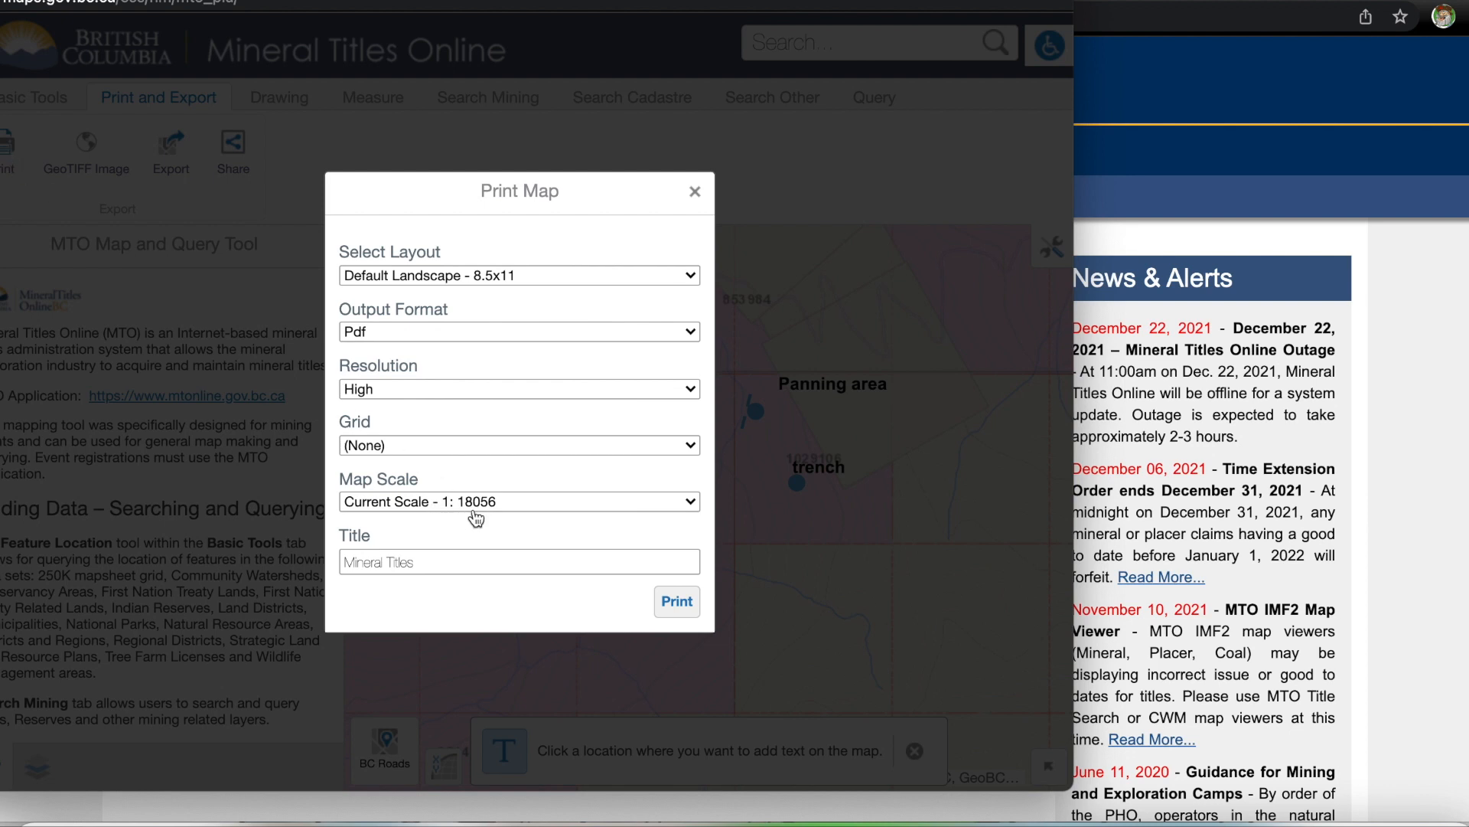
left_click(692, 506)
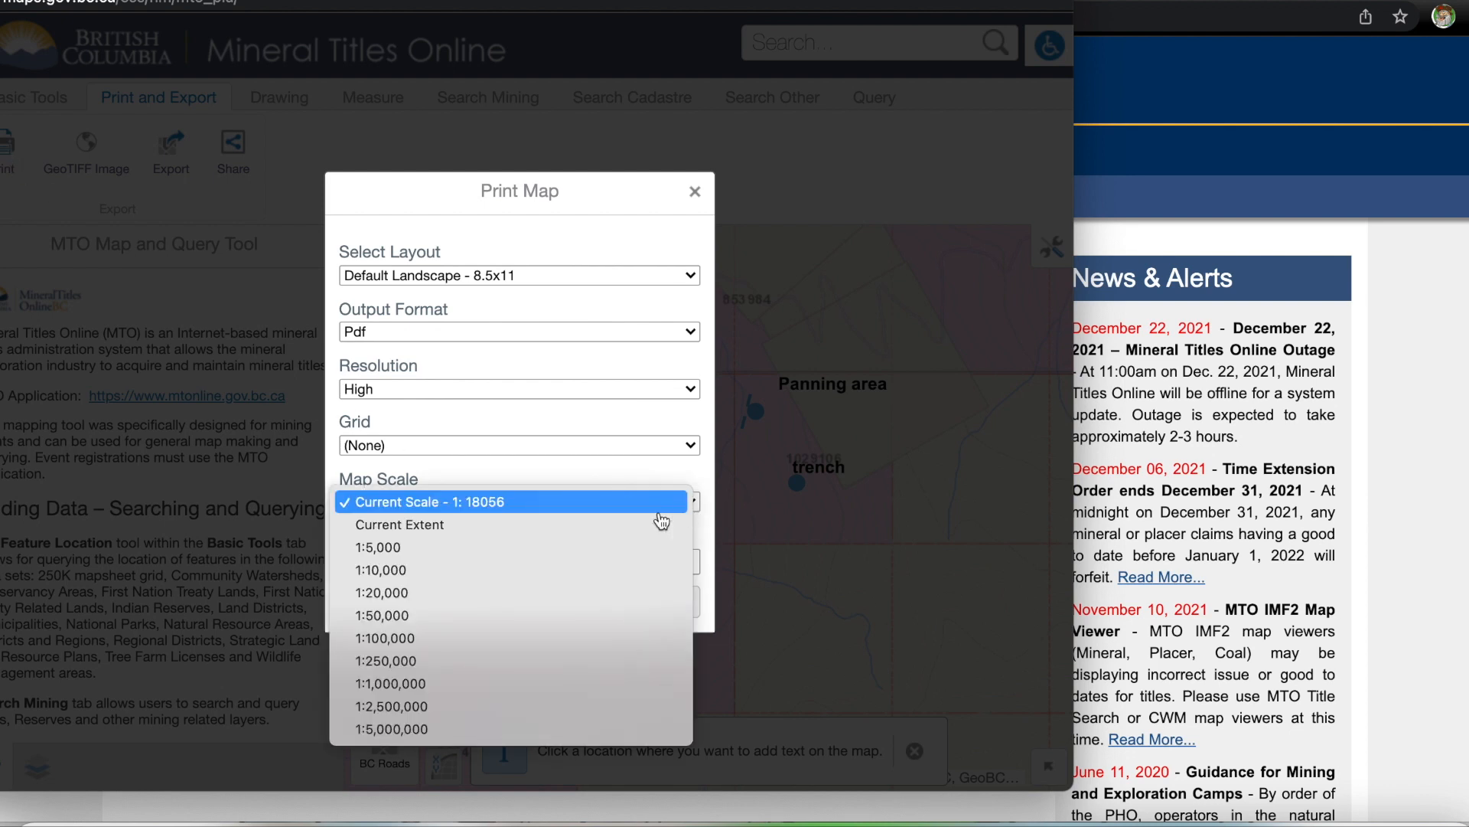
left_click(440, 572)
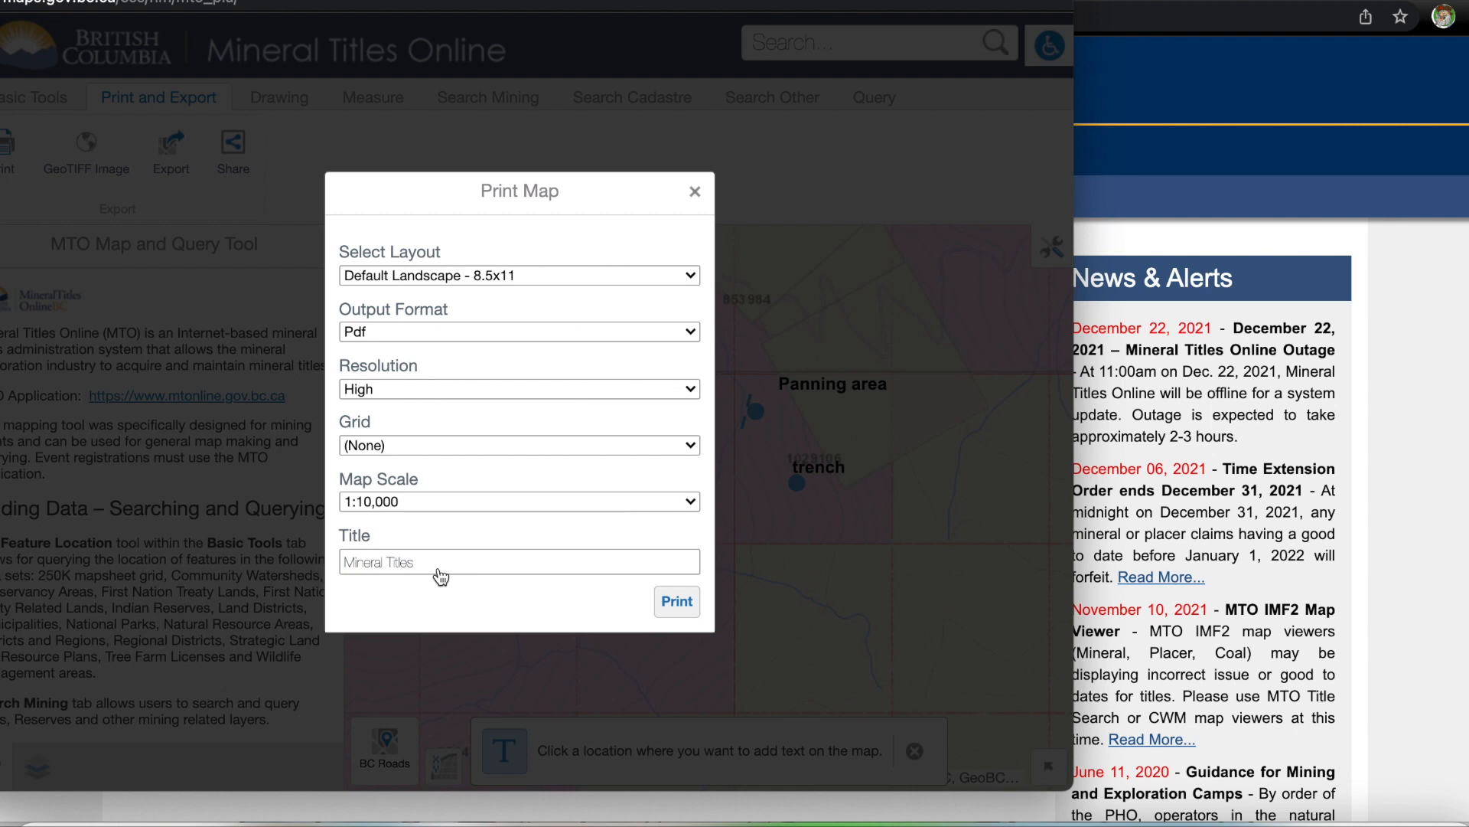
left_click(678, 602)
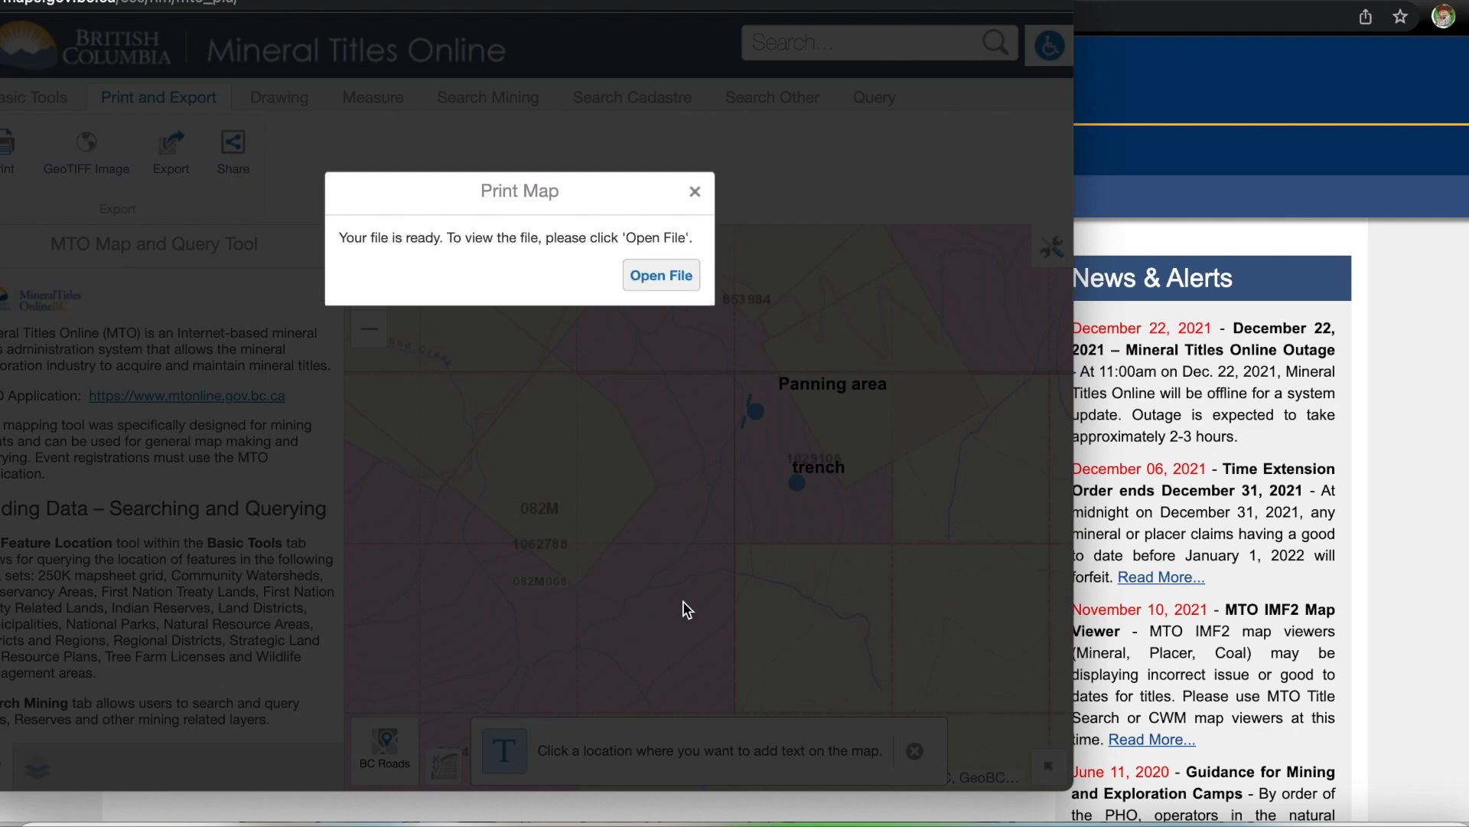
left_click(649, 275)
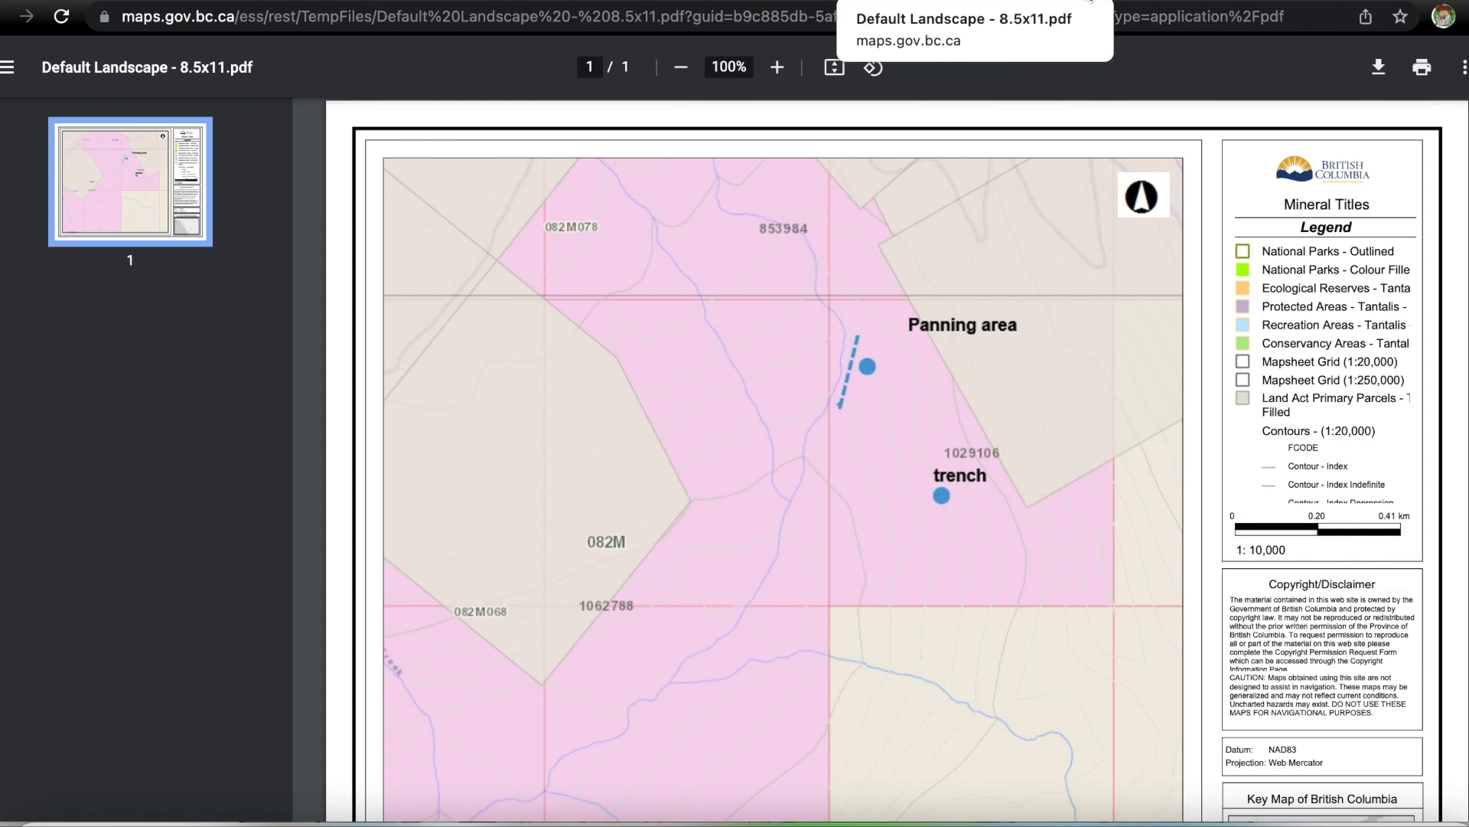
Return through the open physical work report form to the BC government's mineral and placer titles forms page.
left_click(855, 4)
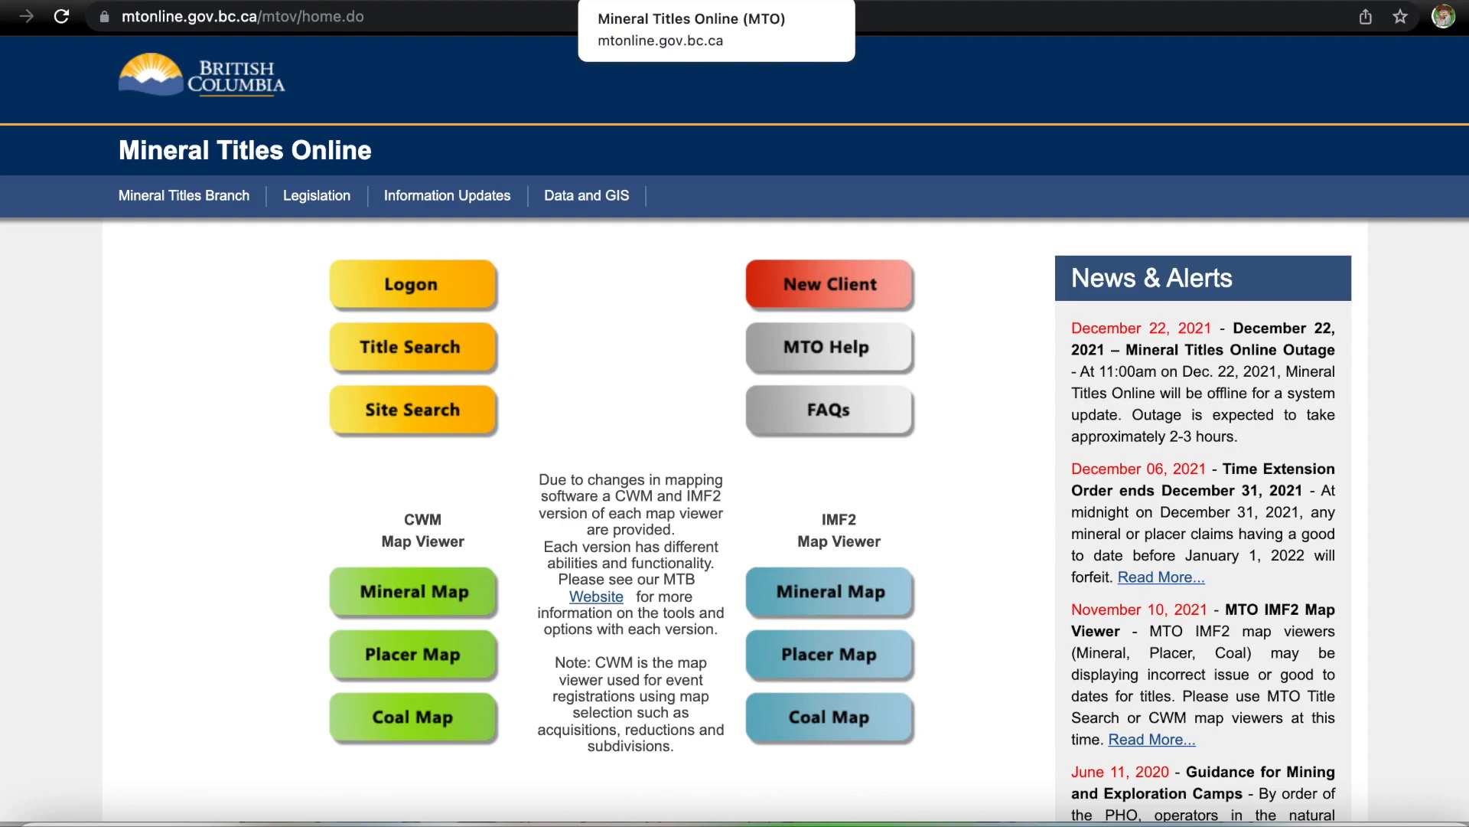
left_click(634, 3)
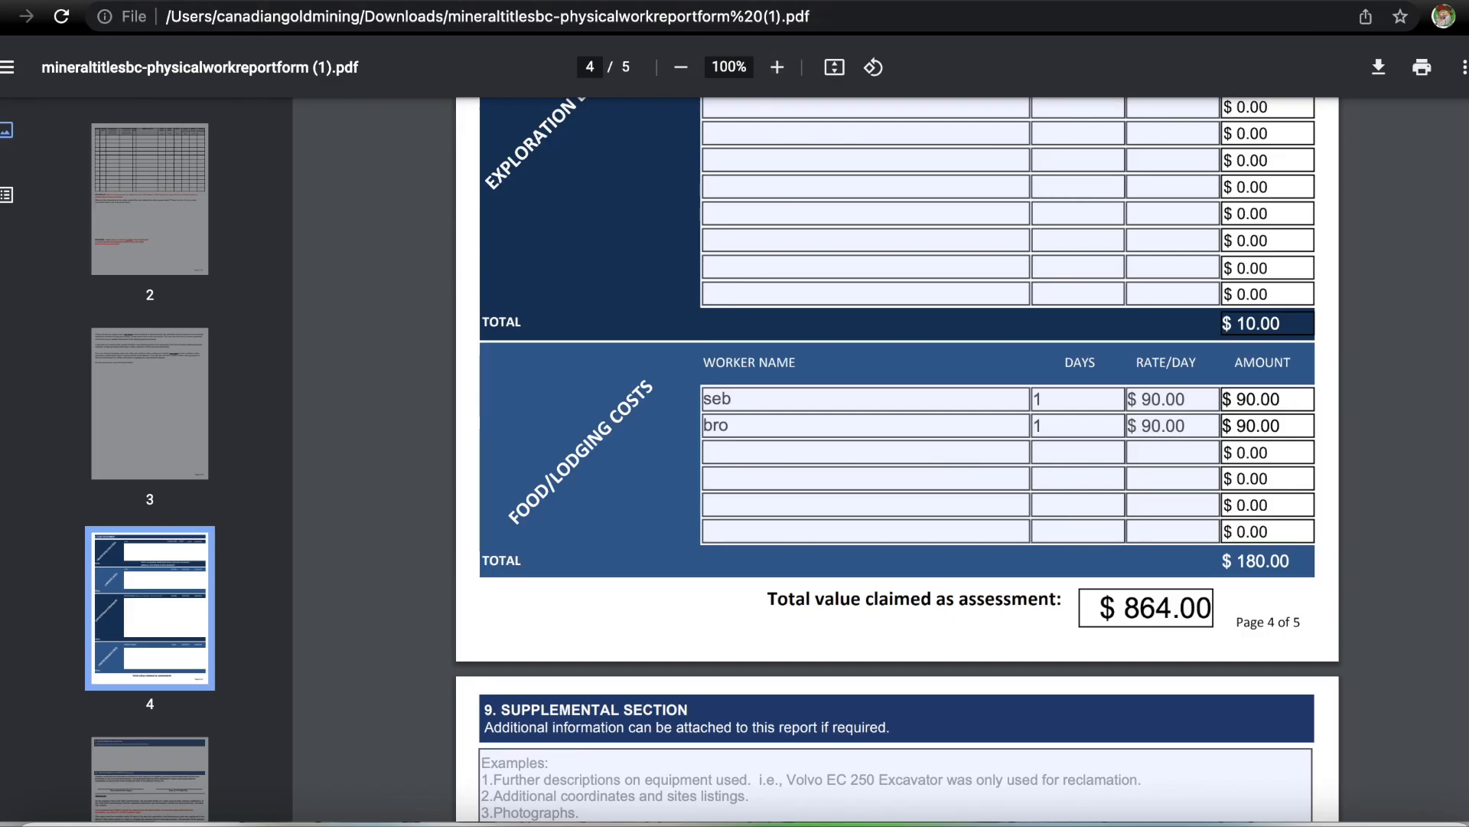
left_click(444, 3)
scroll(750, 387, "up", 10)
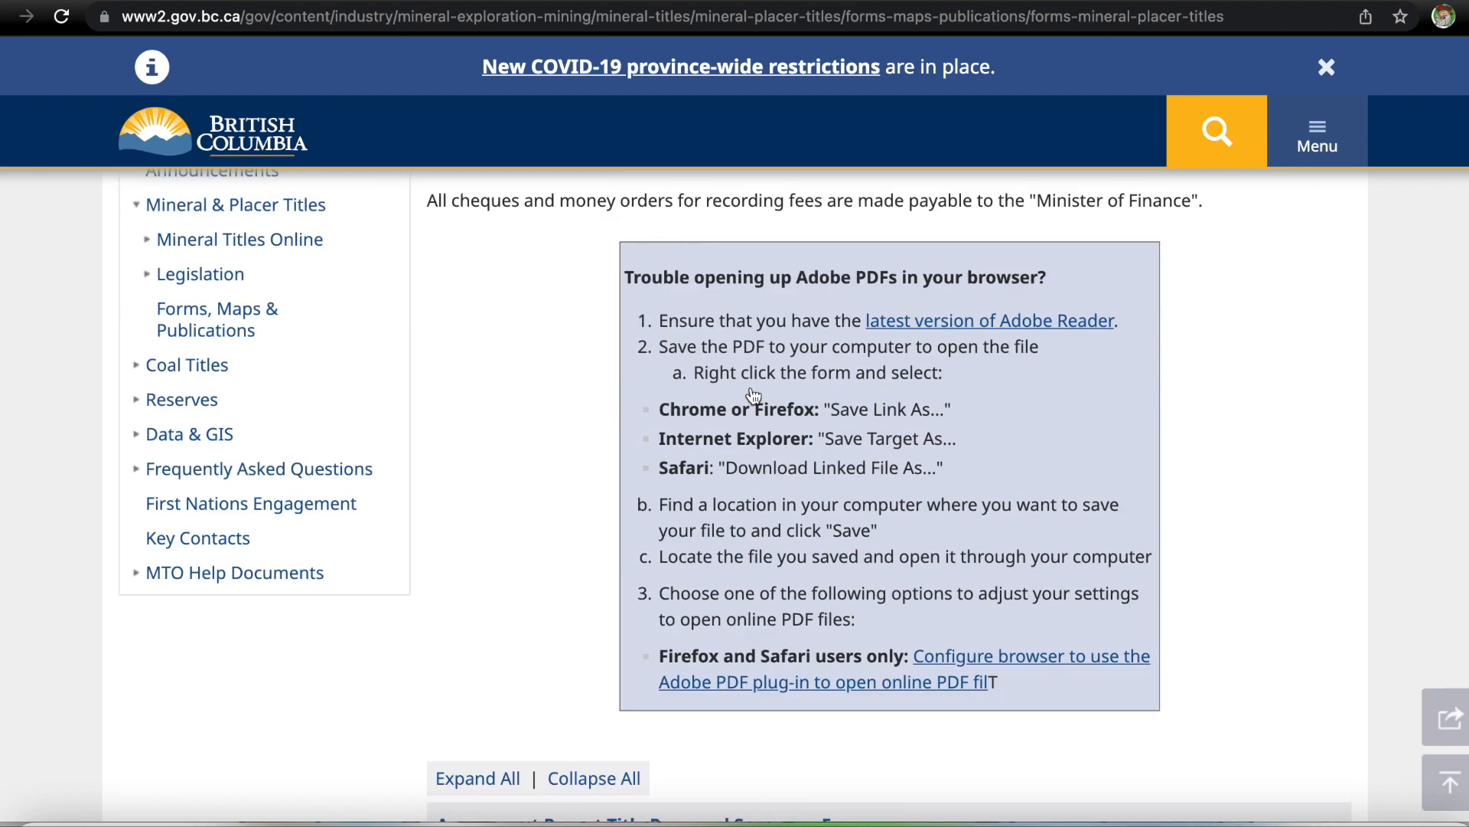